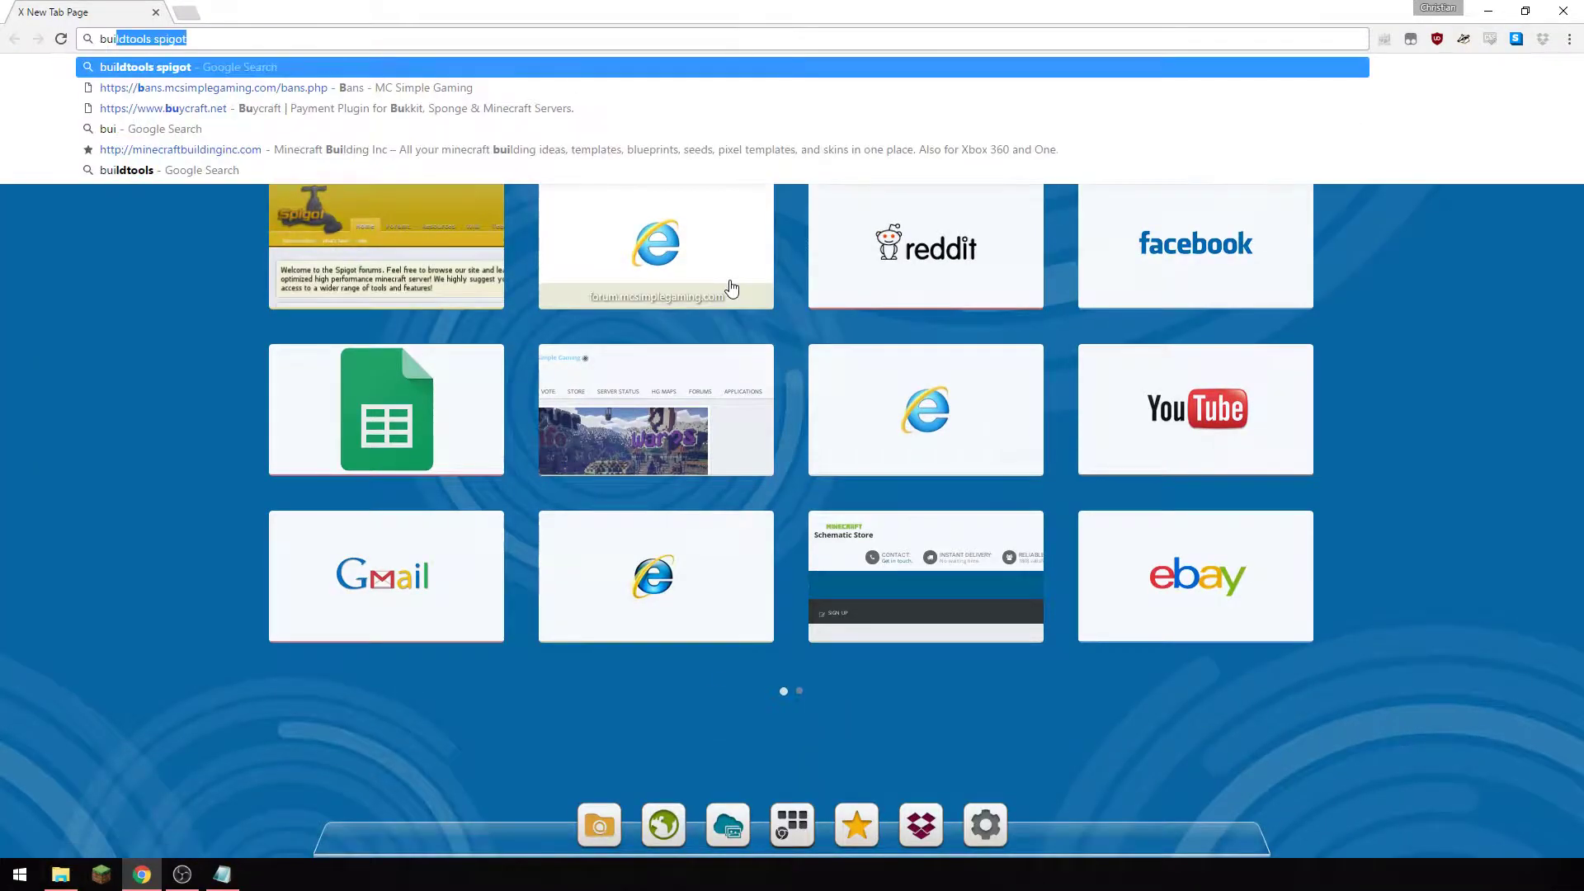
- Search the SpigotMC Wiki for 'buildtools spi' and open the BuildTools - Spigot result
type("ldtools spi")
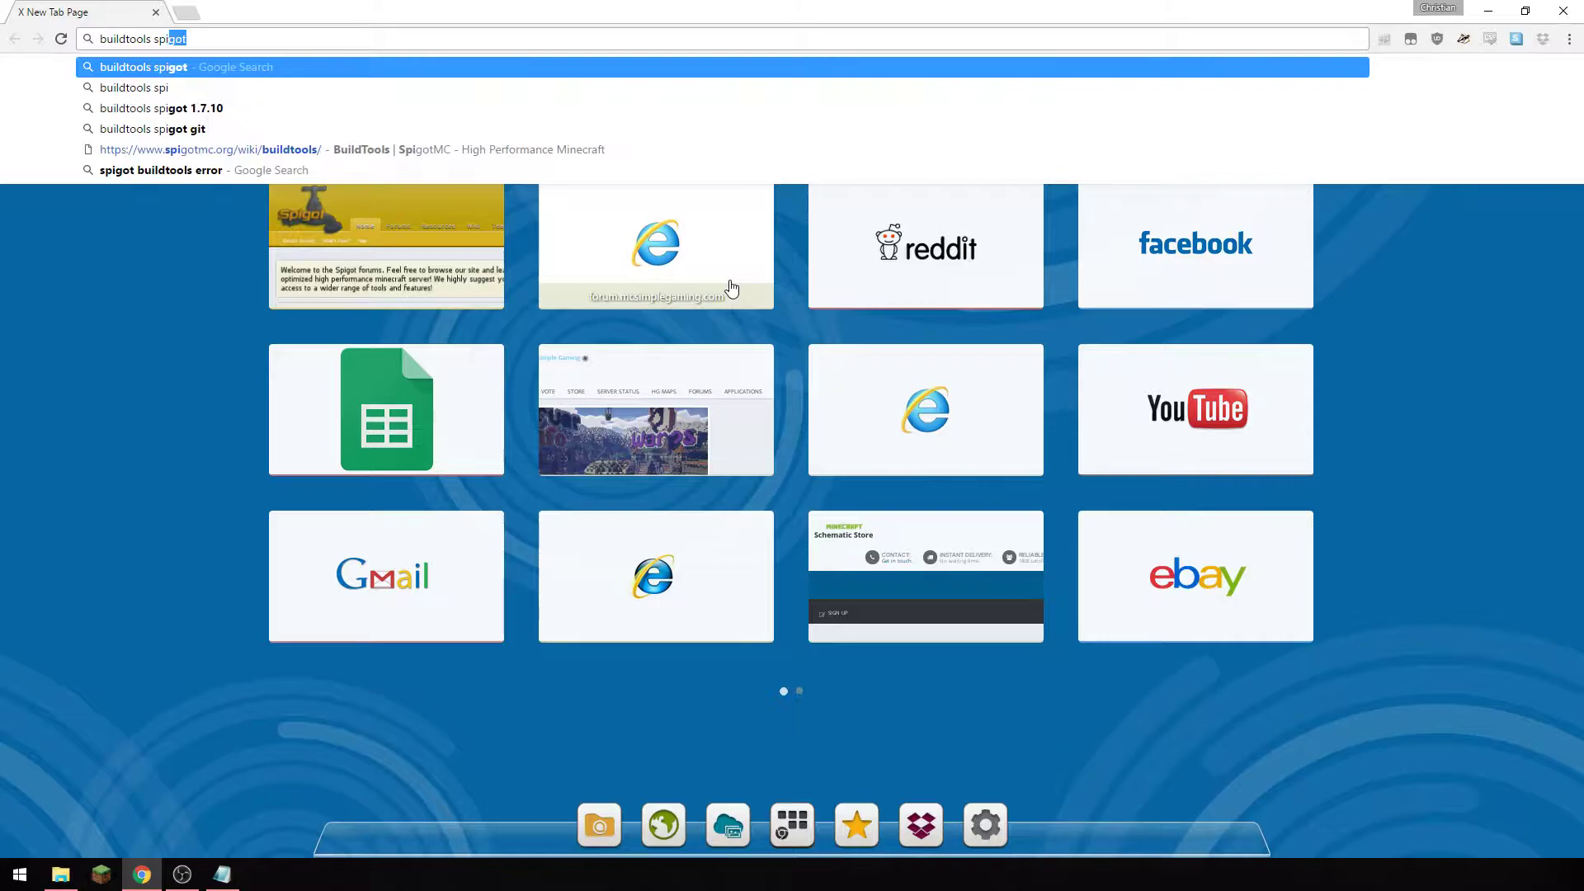
key("Return")
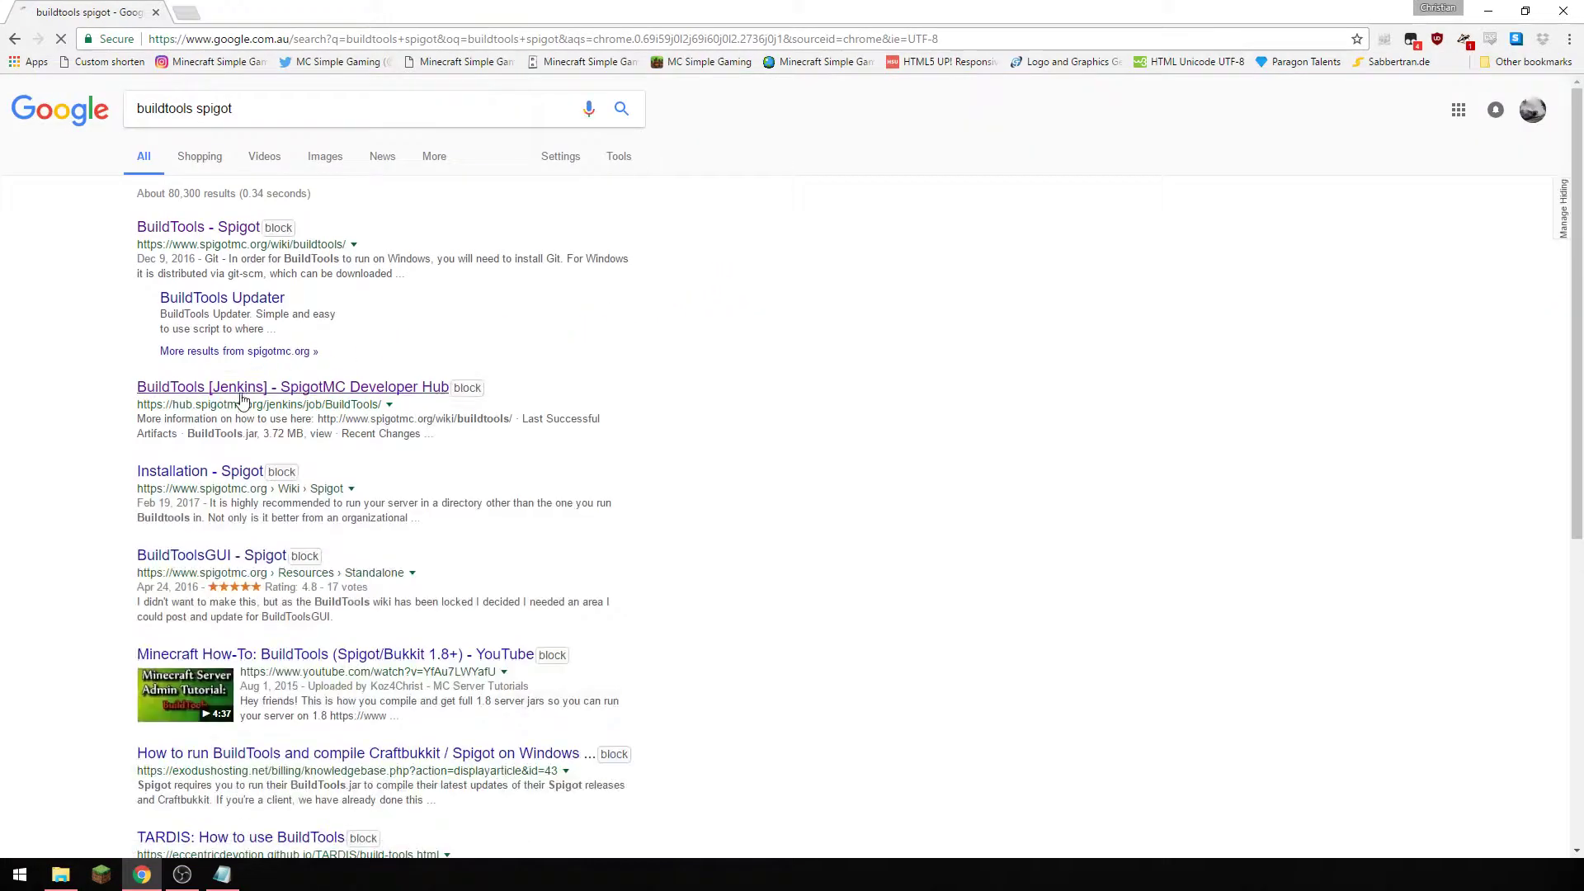
left_click(178, 231)
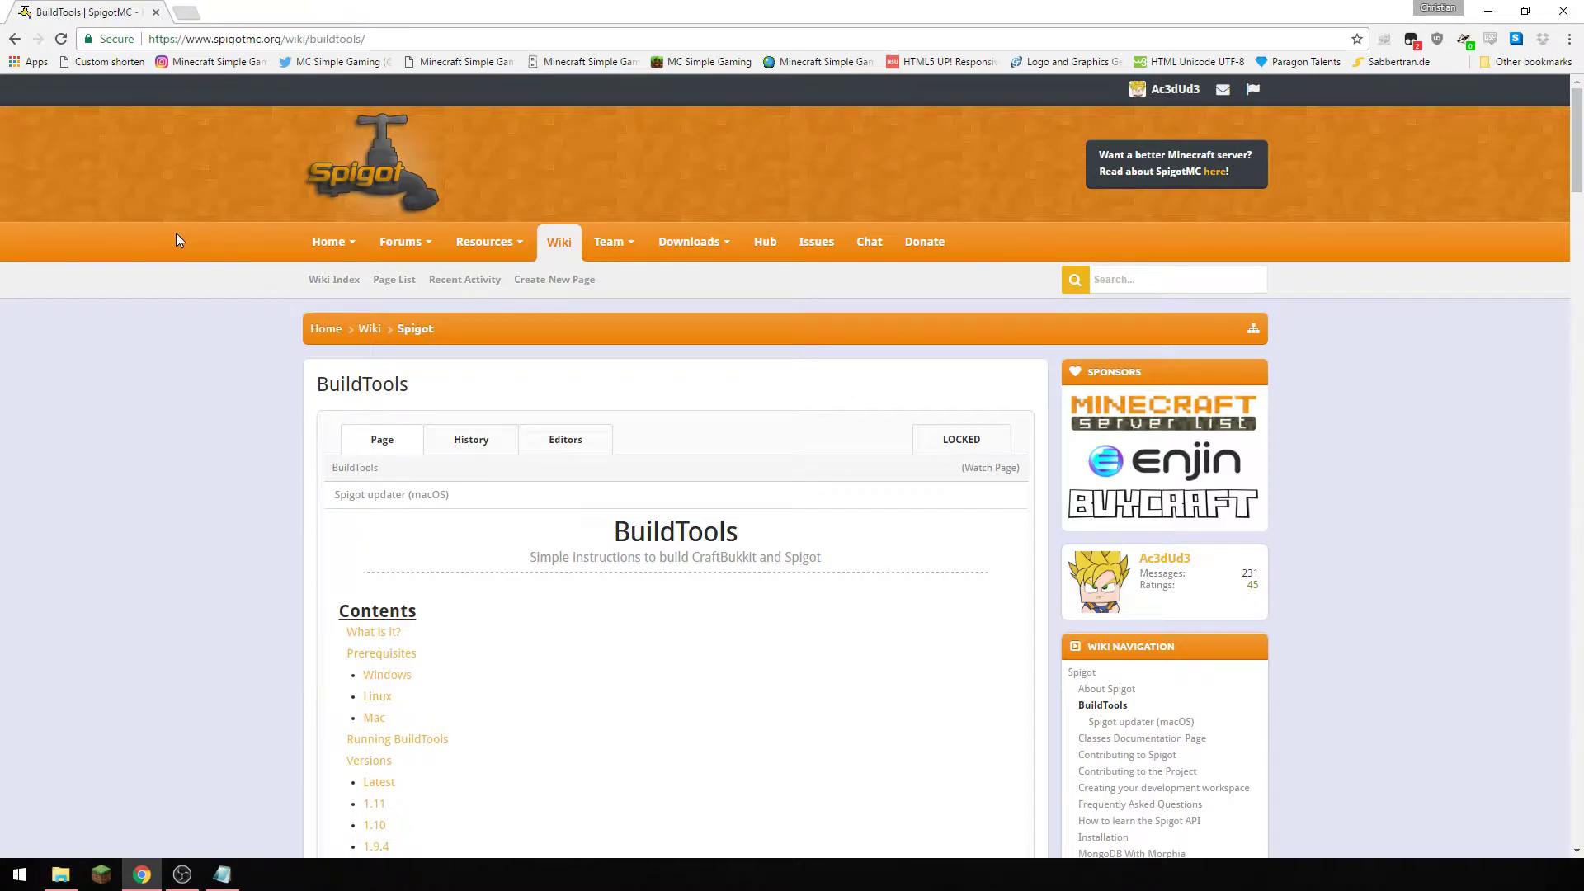
- Scroll the BuildTools page to the Prerequisites section listing Git and Java
scroll(367, 318, "down", 8)
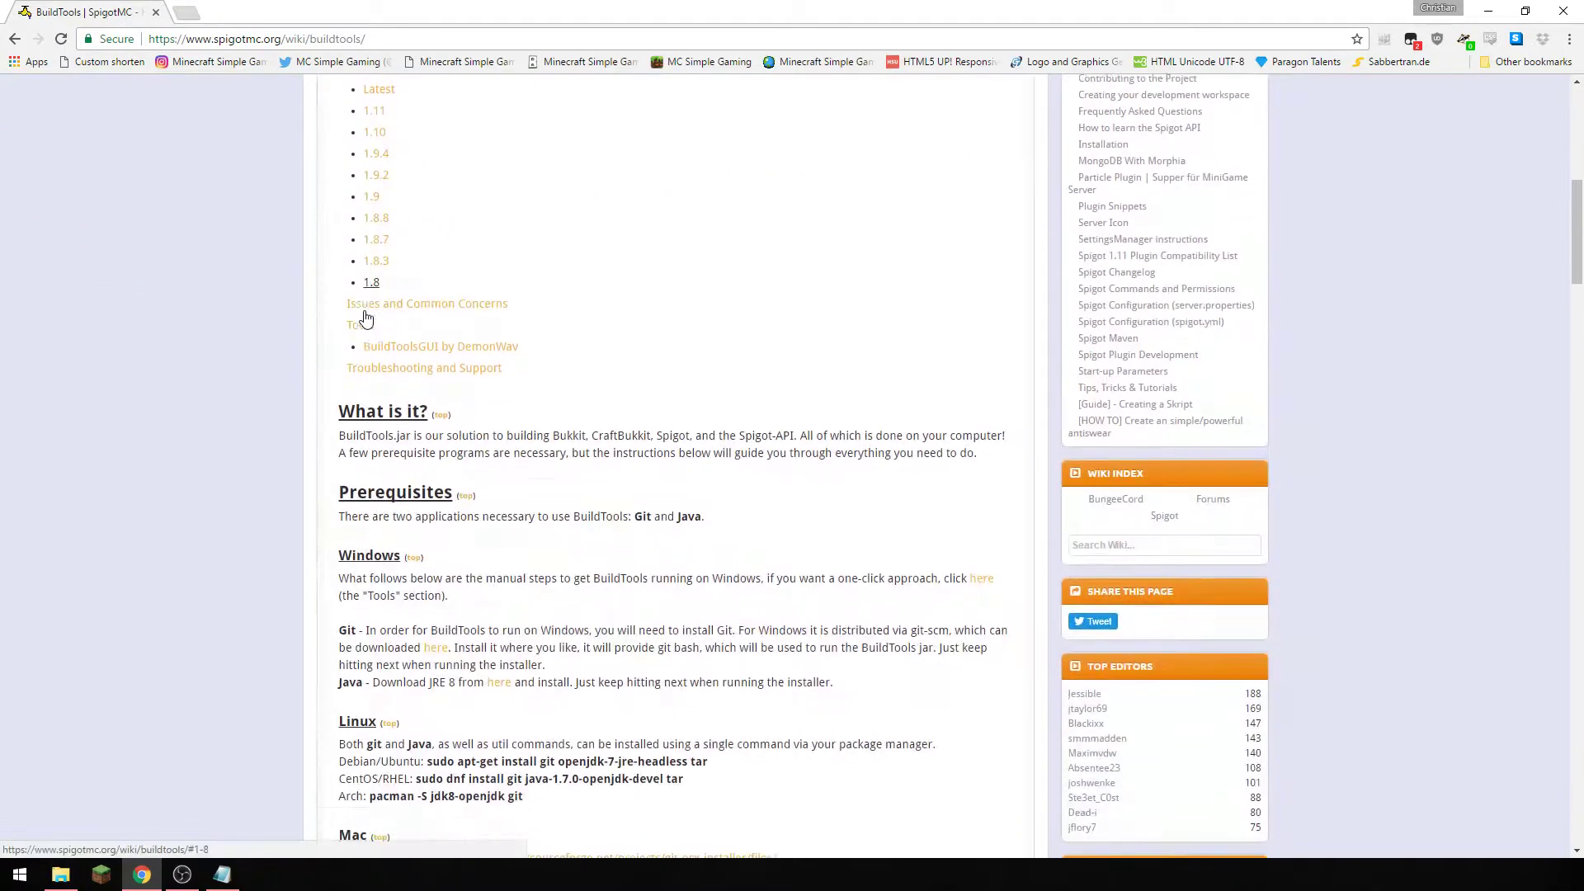
scroll(367, 318, "down", 3)
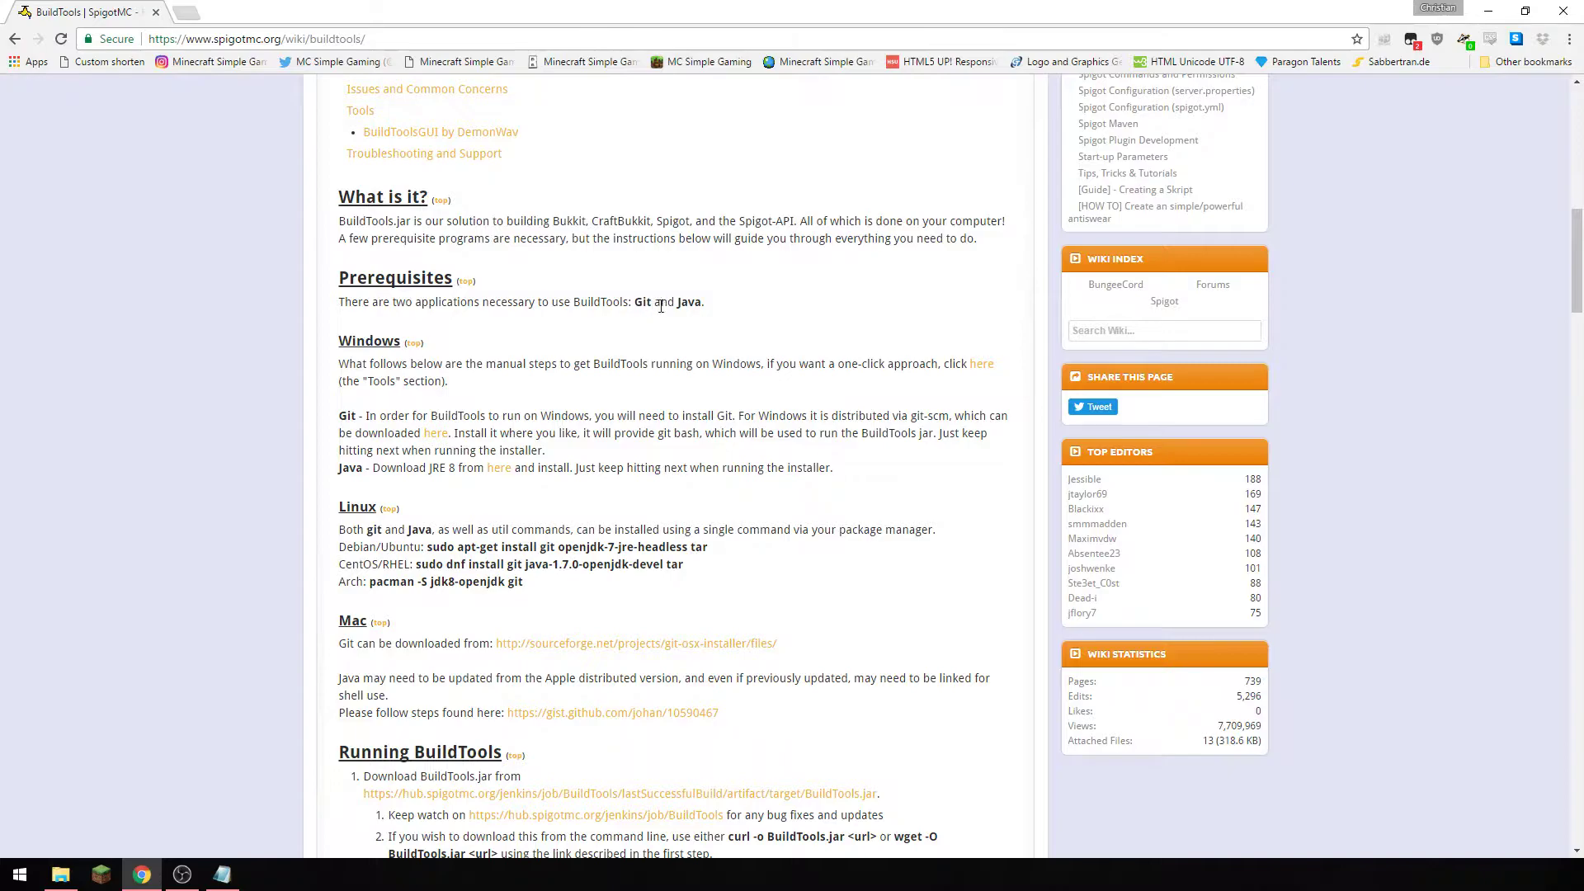
scroll(684, 392, "down", 12)
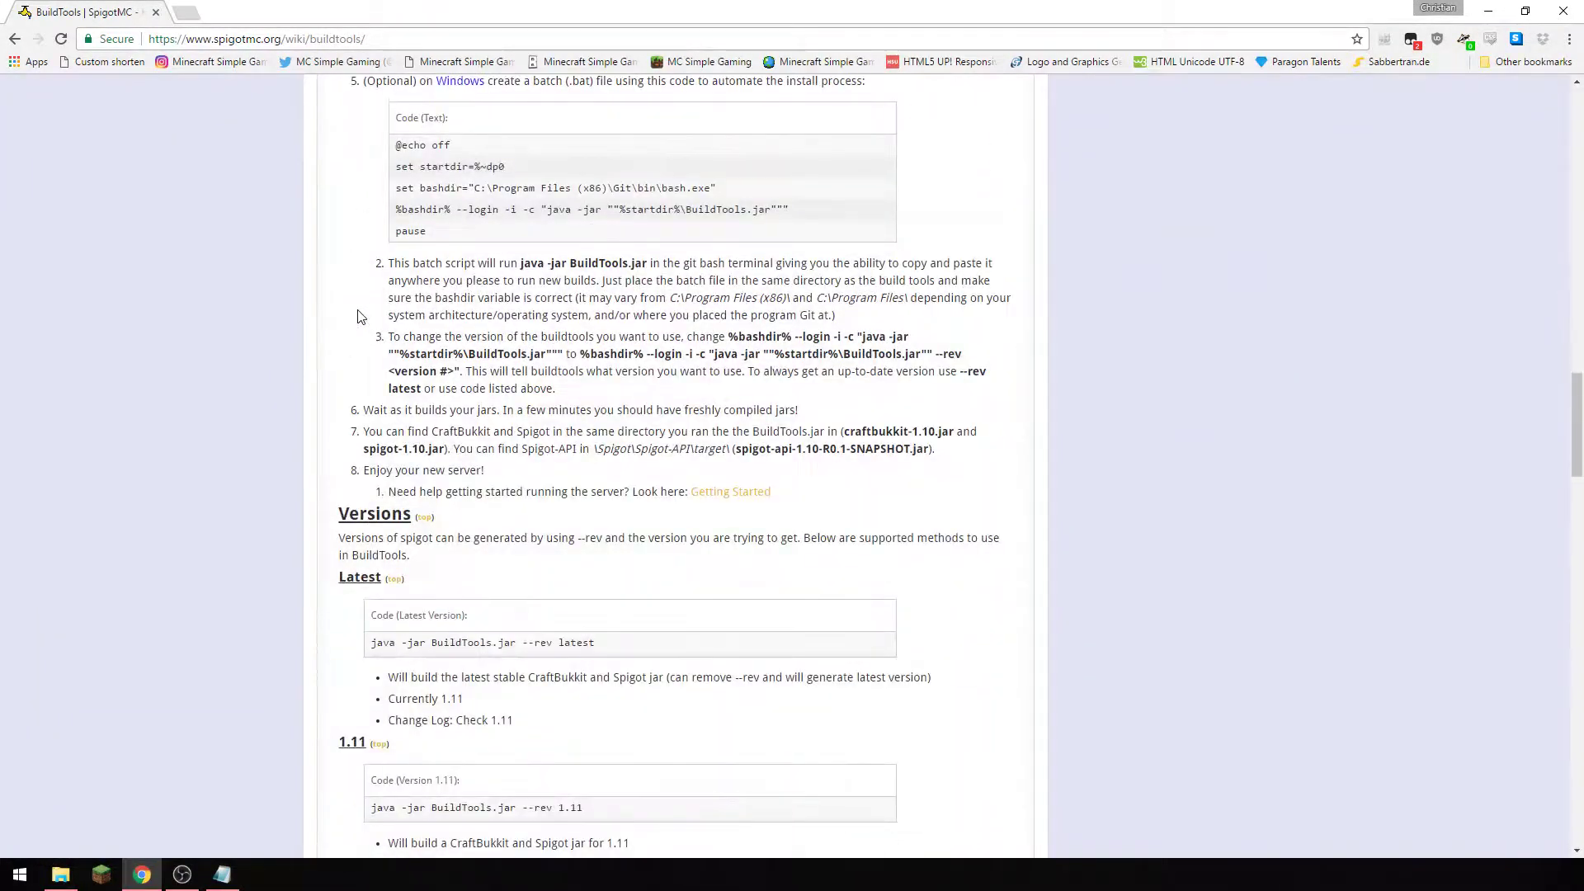
scroll(357, 316, "up", 12)
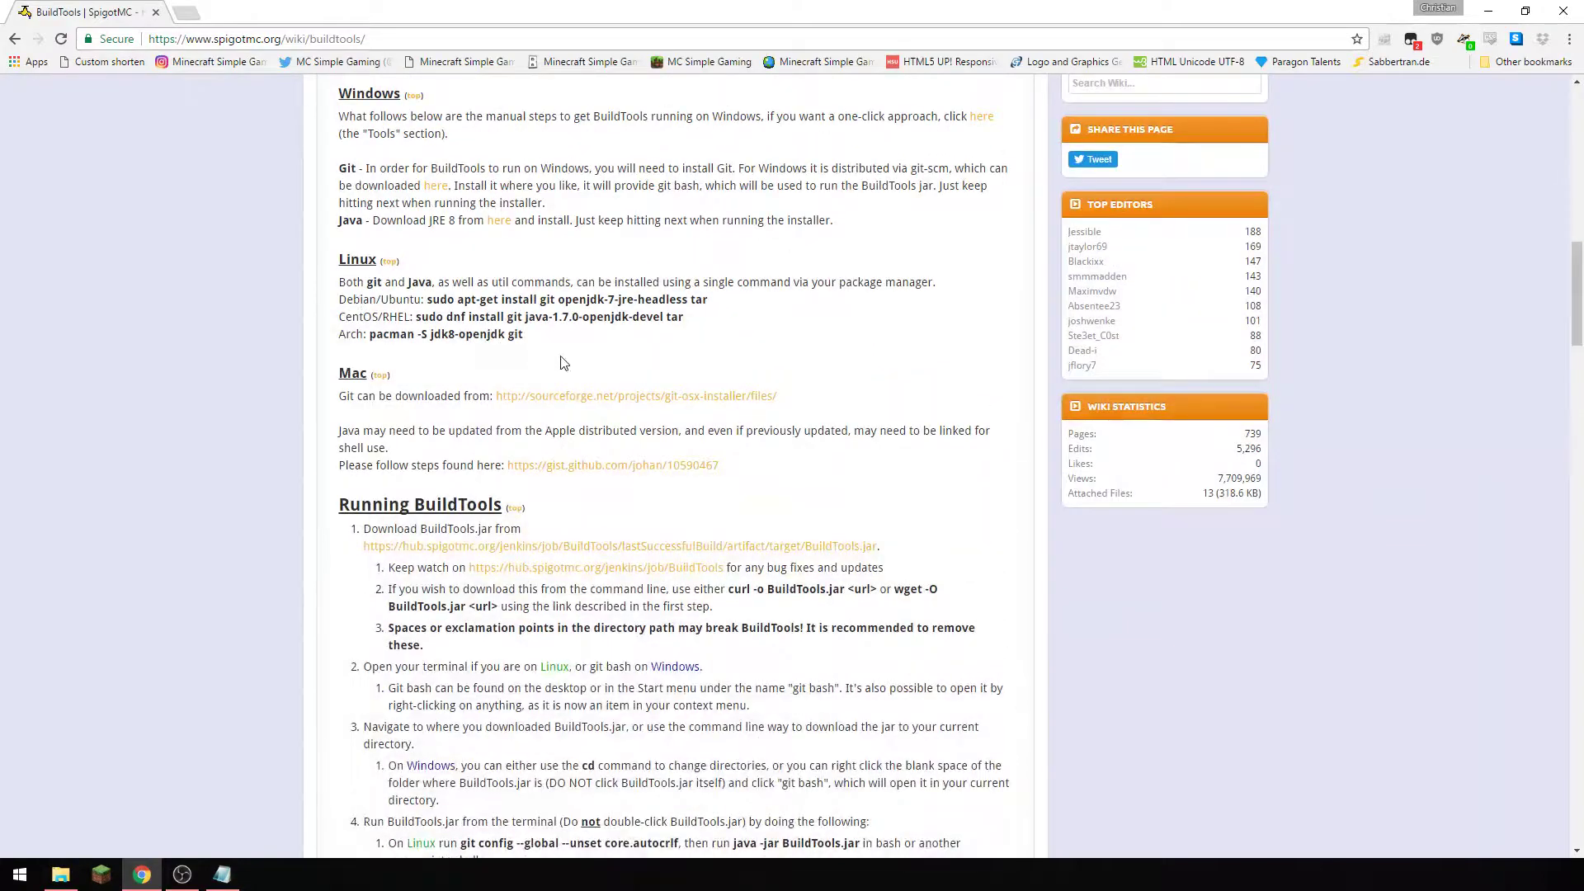
scroll(561, 363, "up", 4)
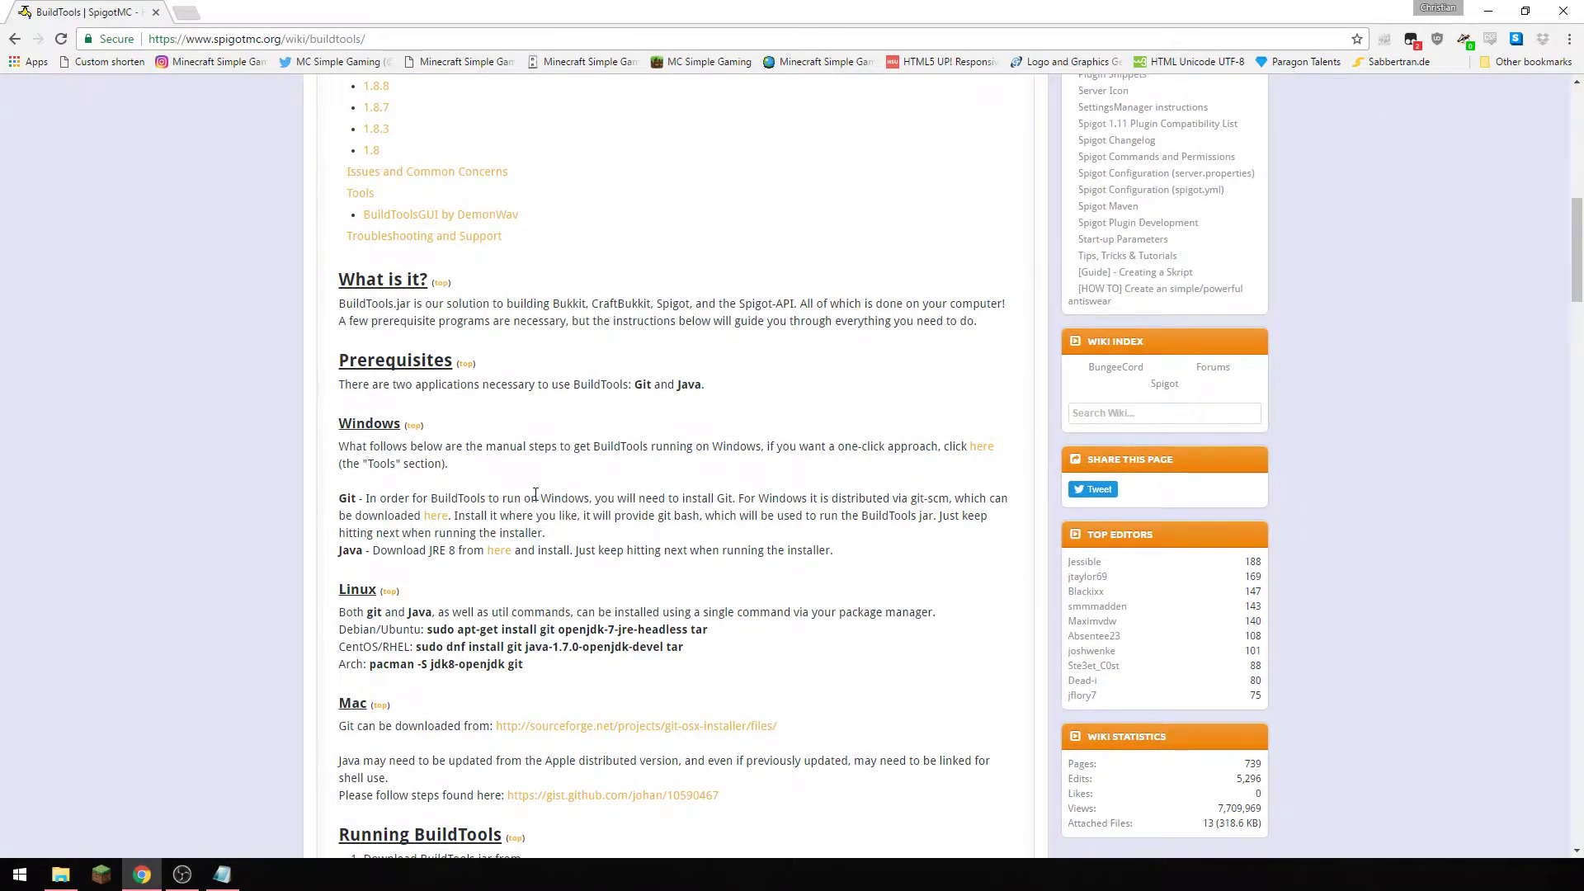
- Open the Git for Windows site and the Oracle JRE 8 download page from the wiki links
left_click(436, 516)
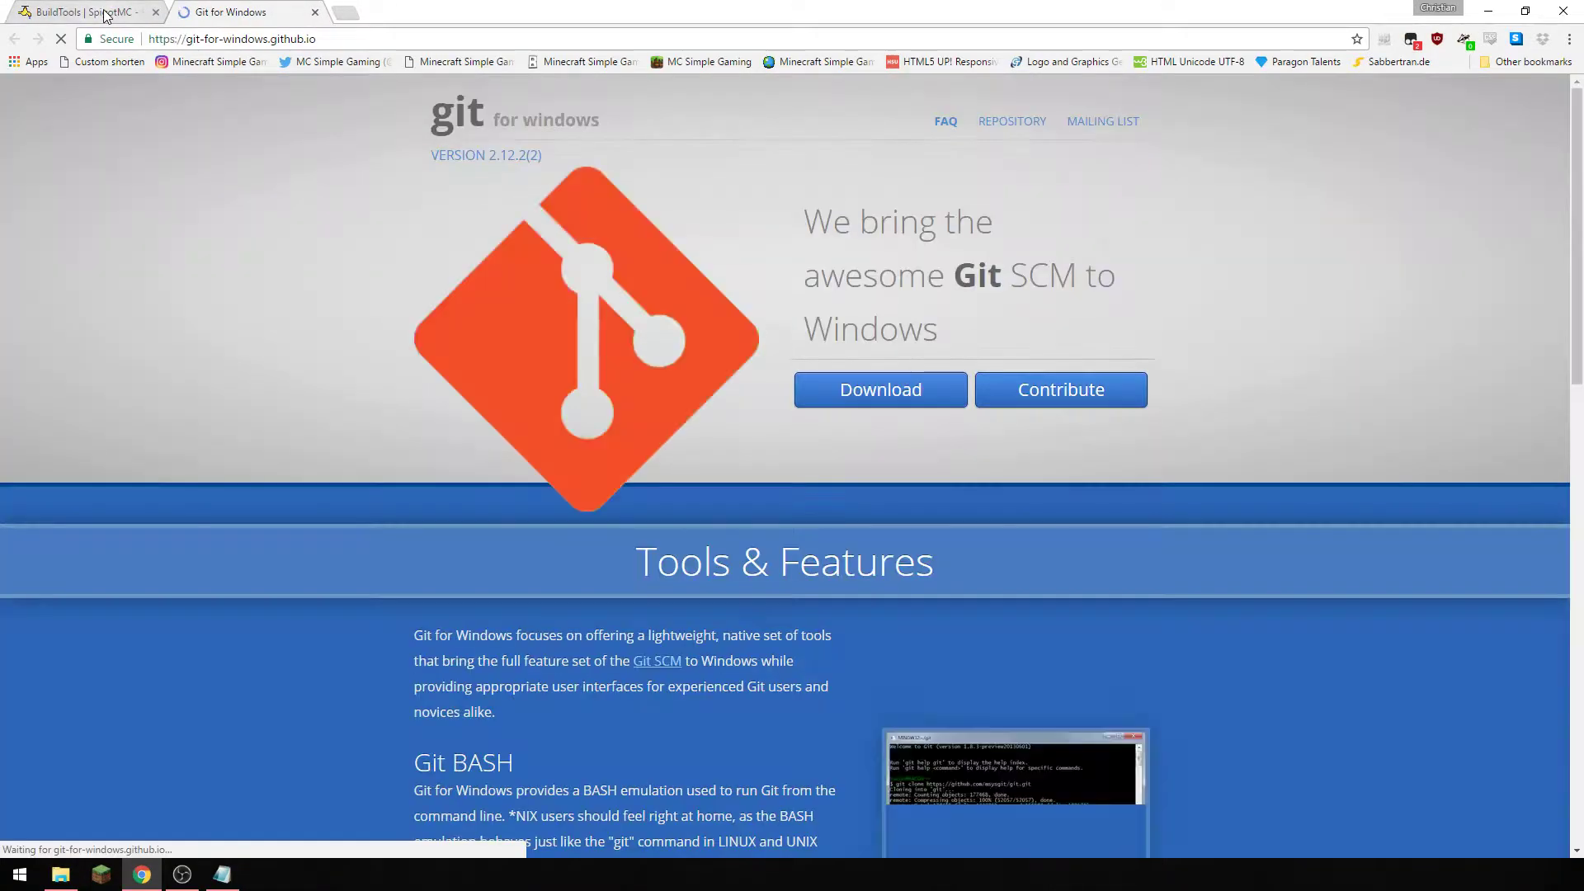
left_click(106, 11)
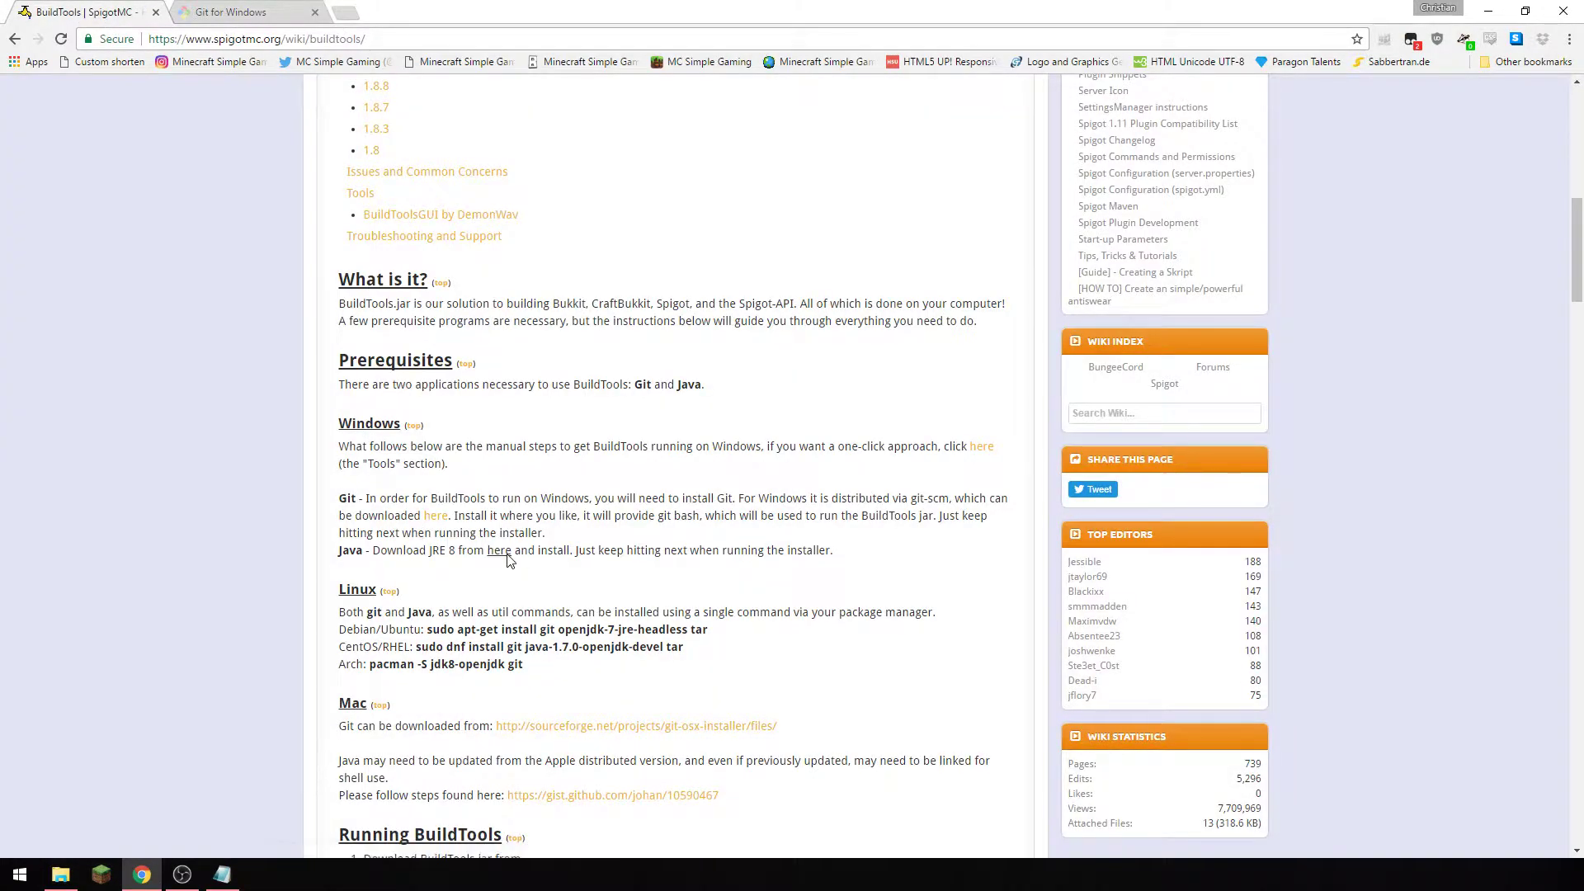
left_click(499, 550)
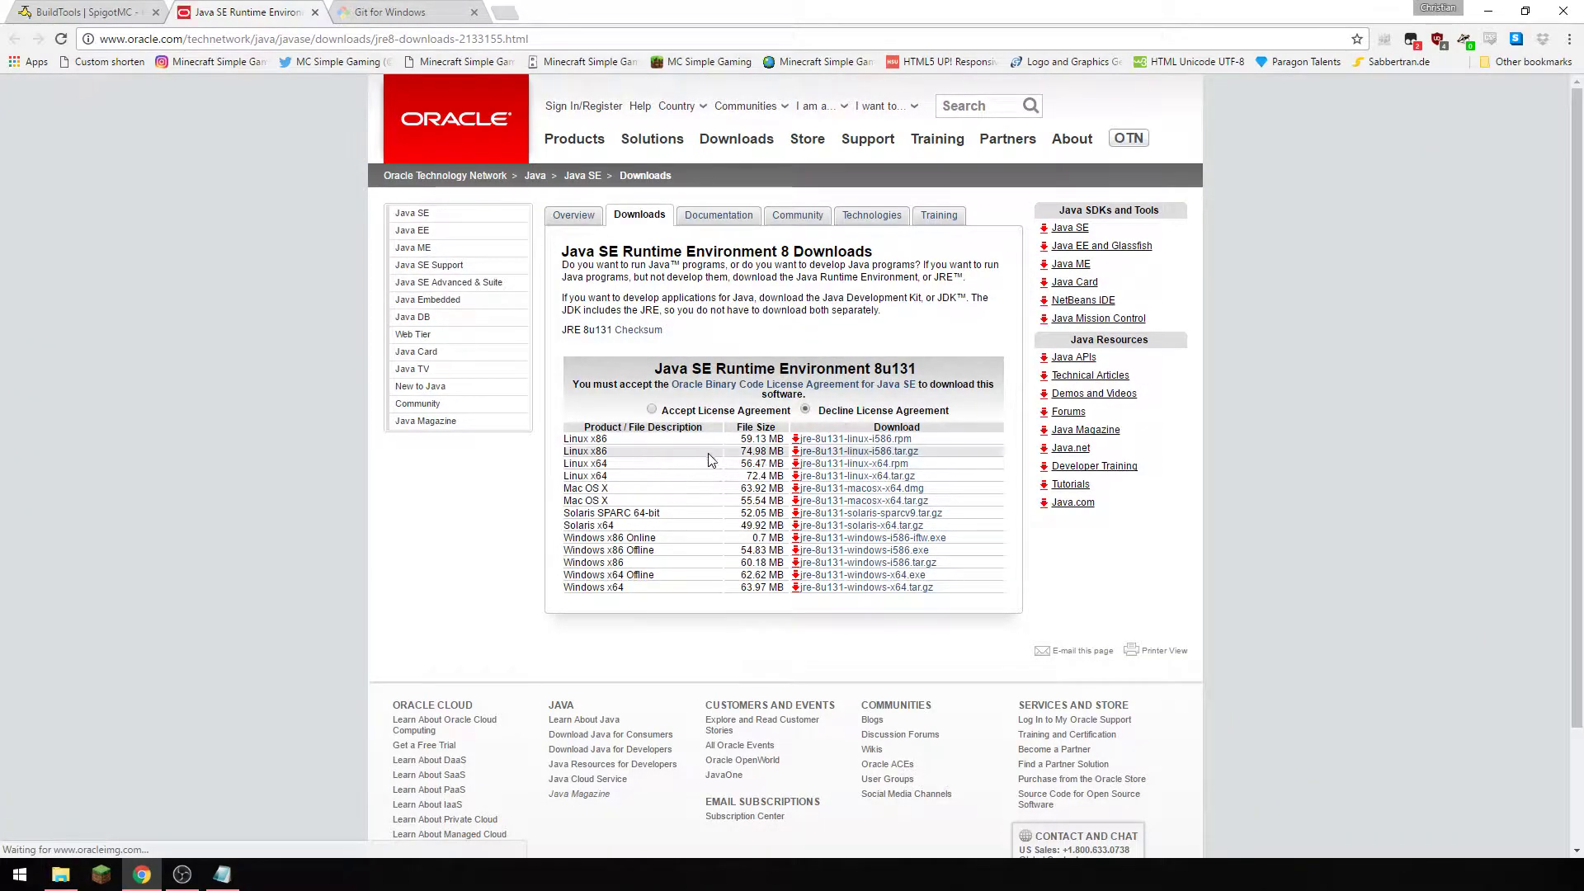
- Accept the Oracle JRE licence agreement, close the Java tab, and return to Git for Windows
left_click(652, 410)
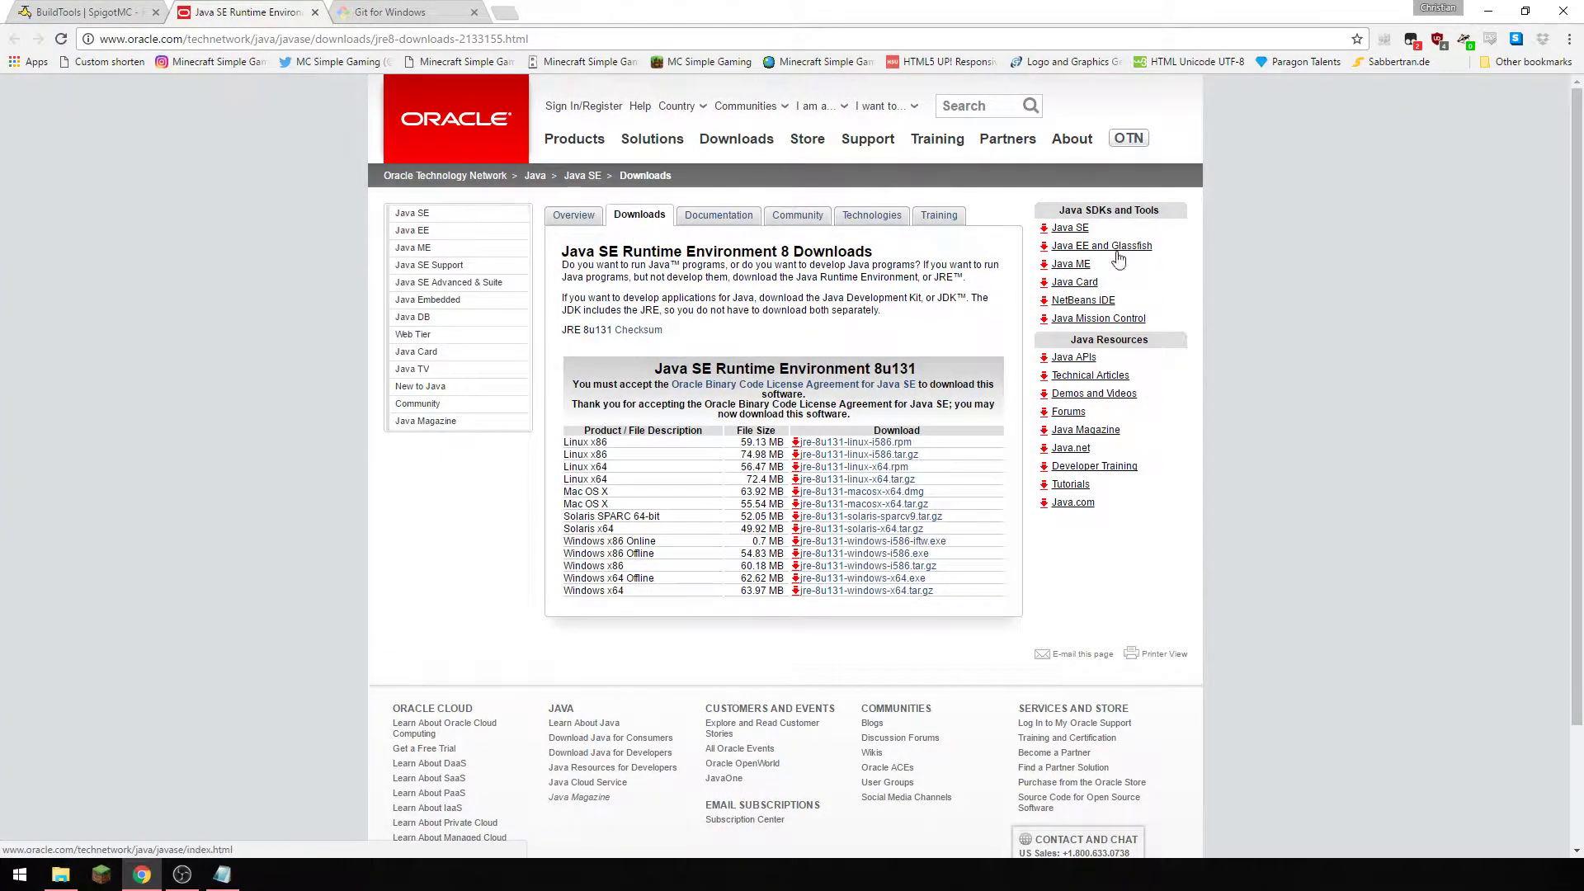
left_click(314, 12)
left_click(196, 13)
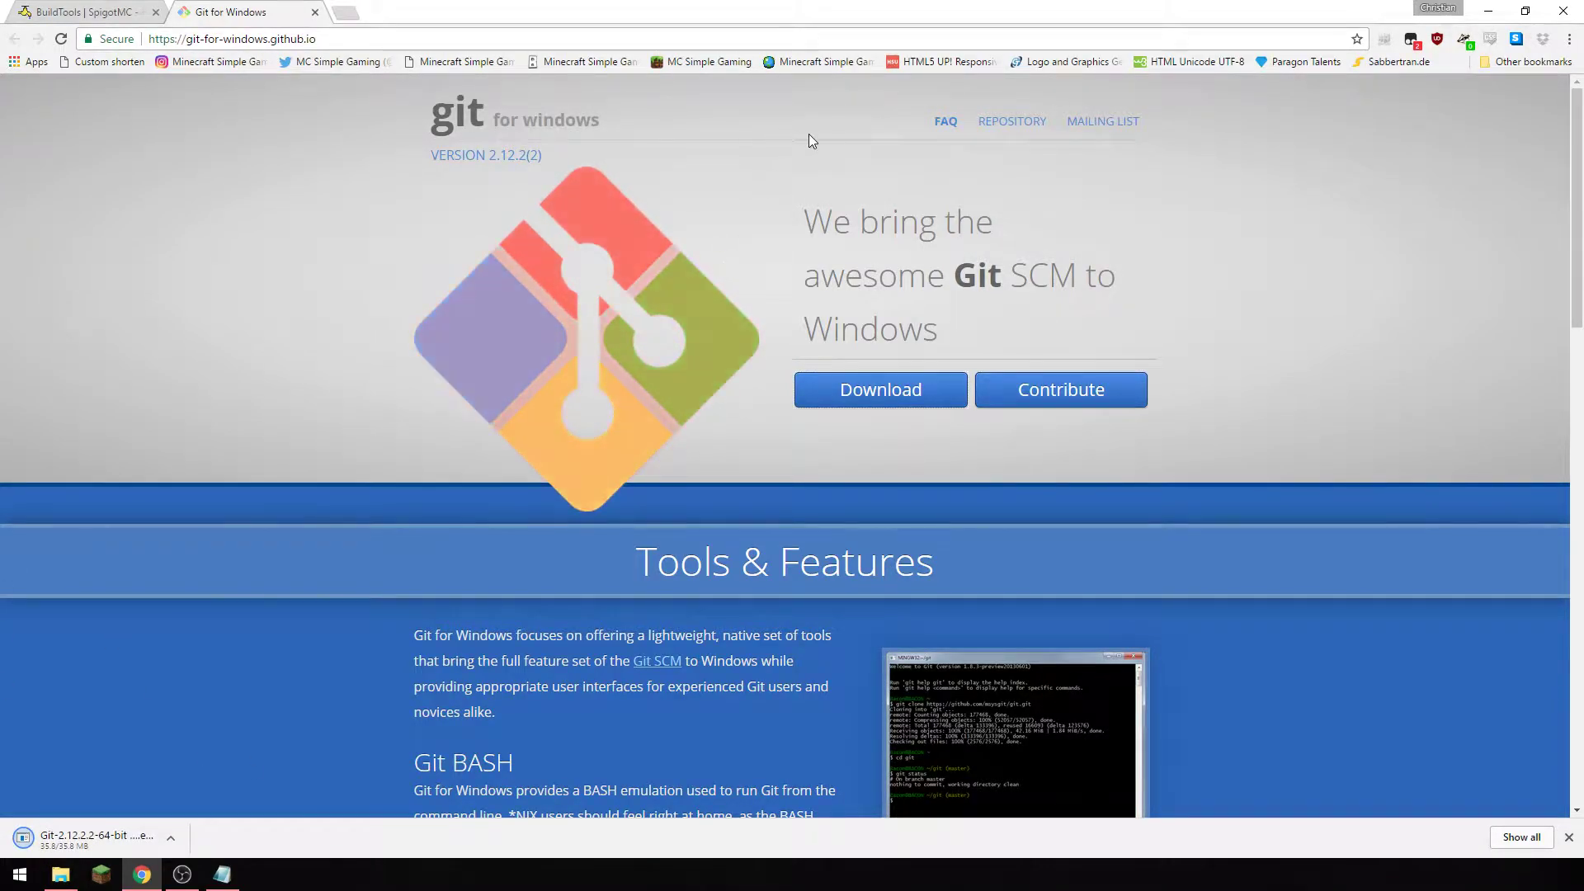
- Close the Git for Windows tab and scroll the wiki to the Running BuildTools section
left_click(315, 13)
scroll(817, 421, "up", 1)
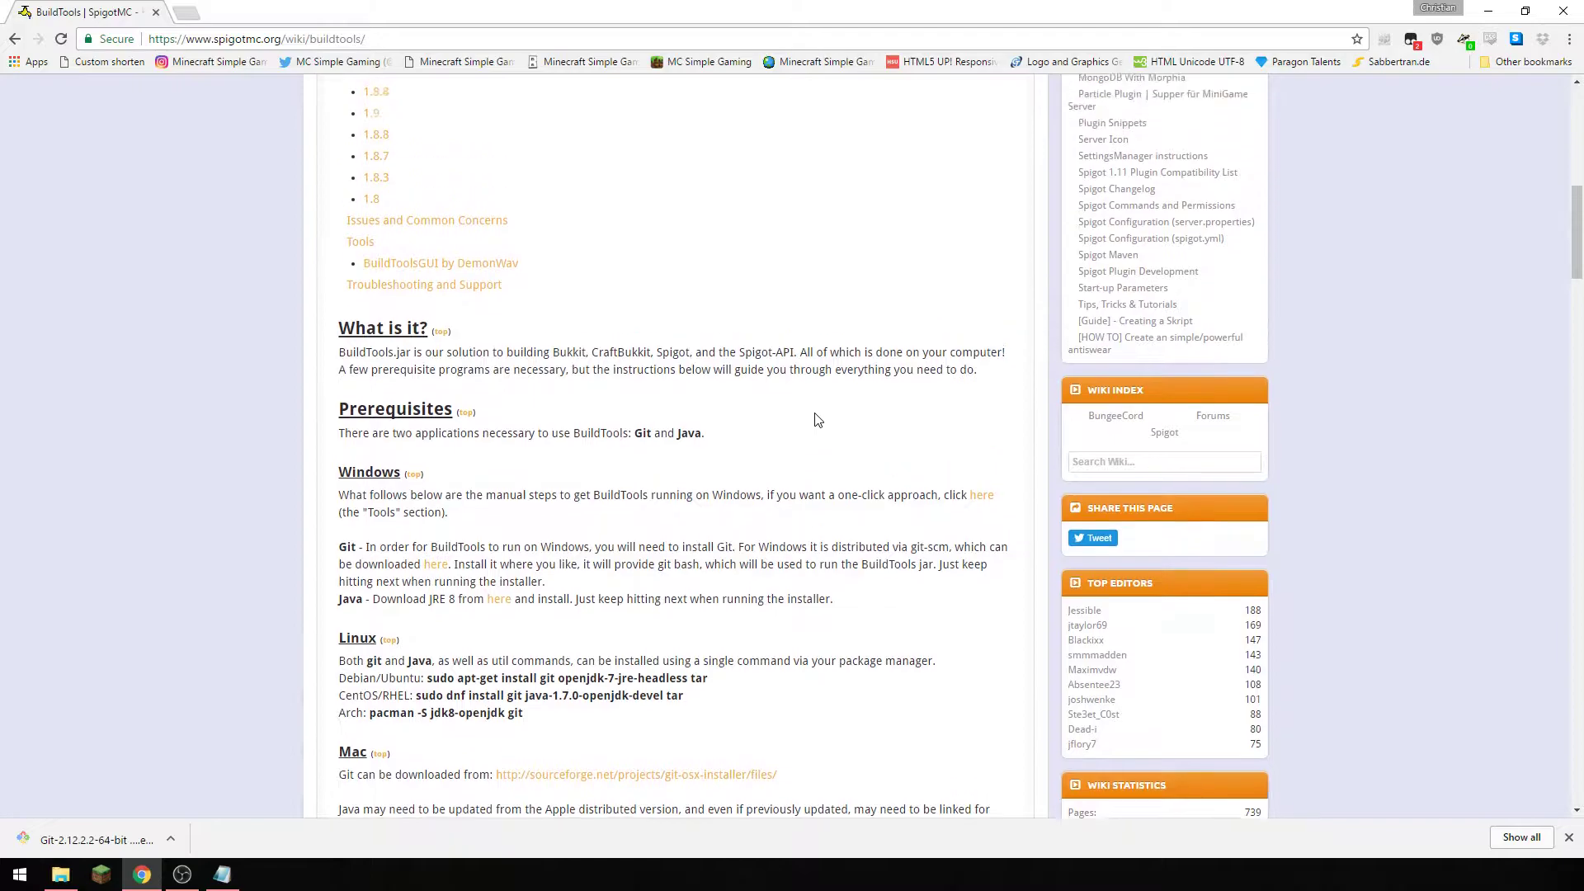
scroll(817, 421, "up", 6)
scroll(817, 421, "down", 10)
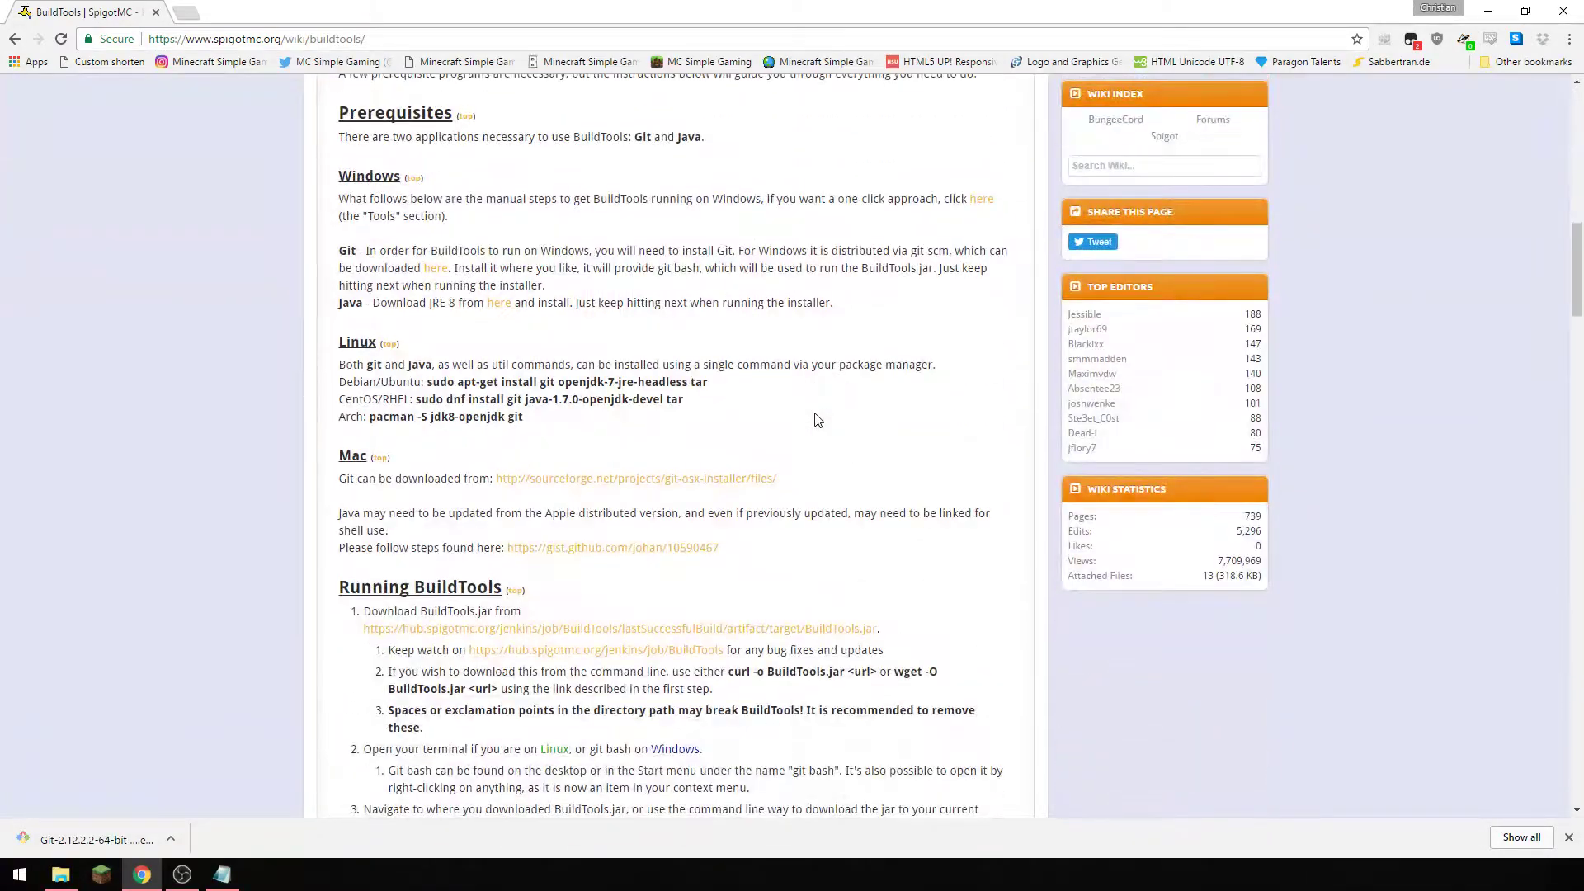
scroll(817, 421, "down", 5)
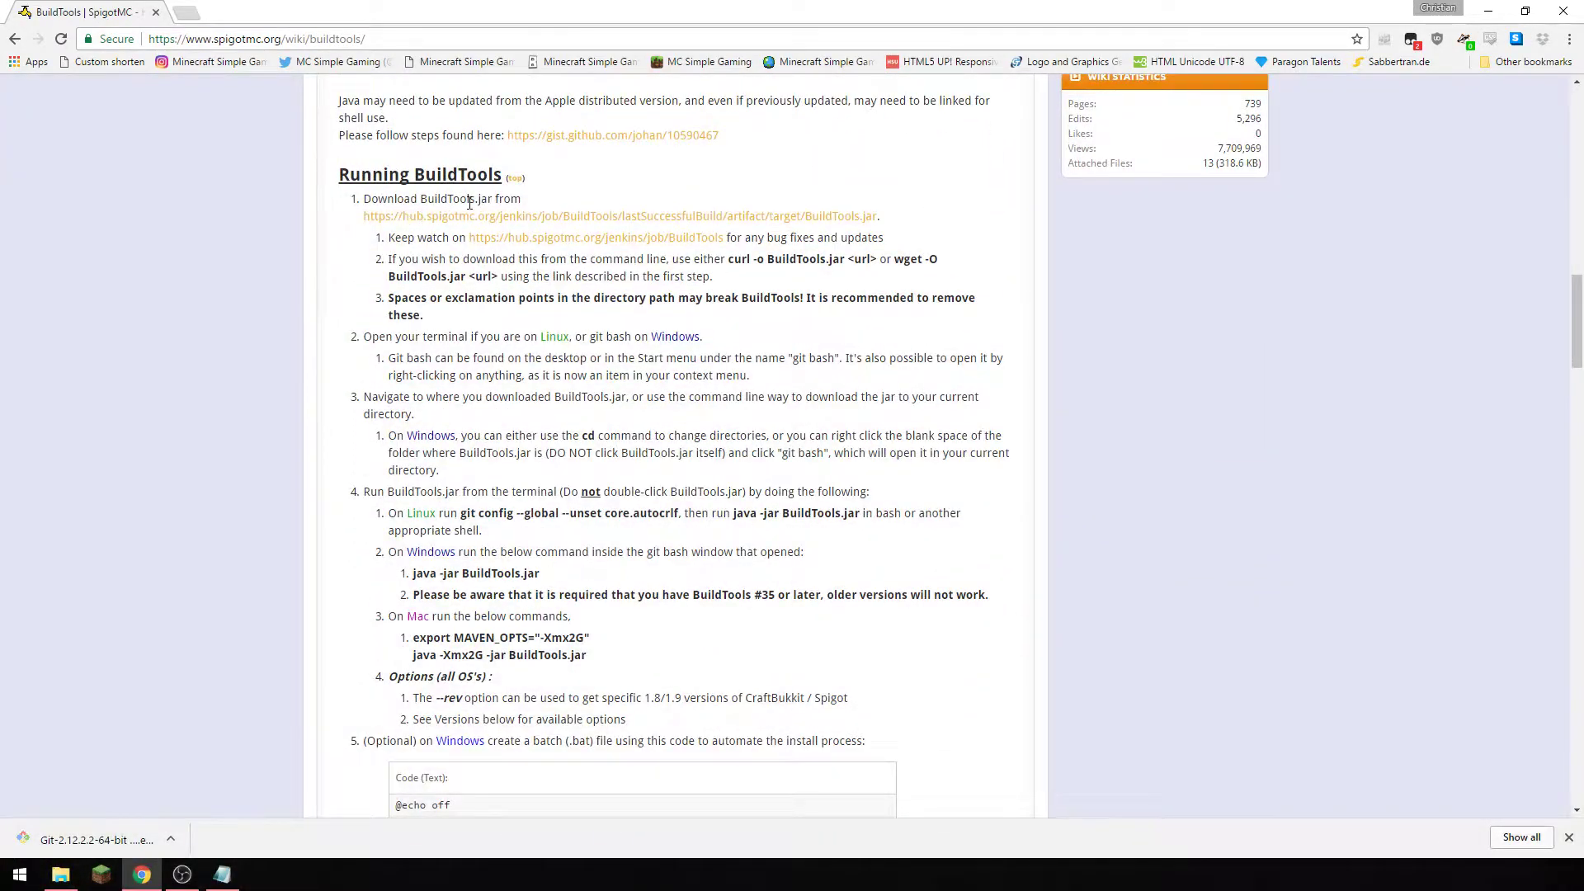
- Download BuildTools.jar and keep it despite the safety warning
left_click(483, 217)
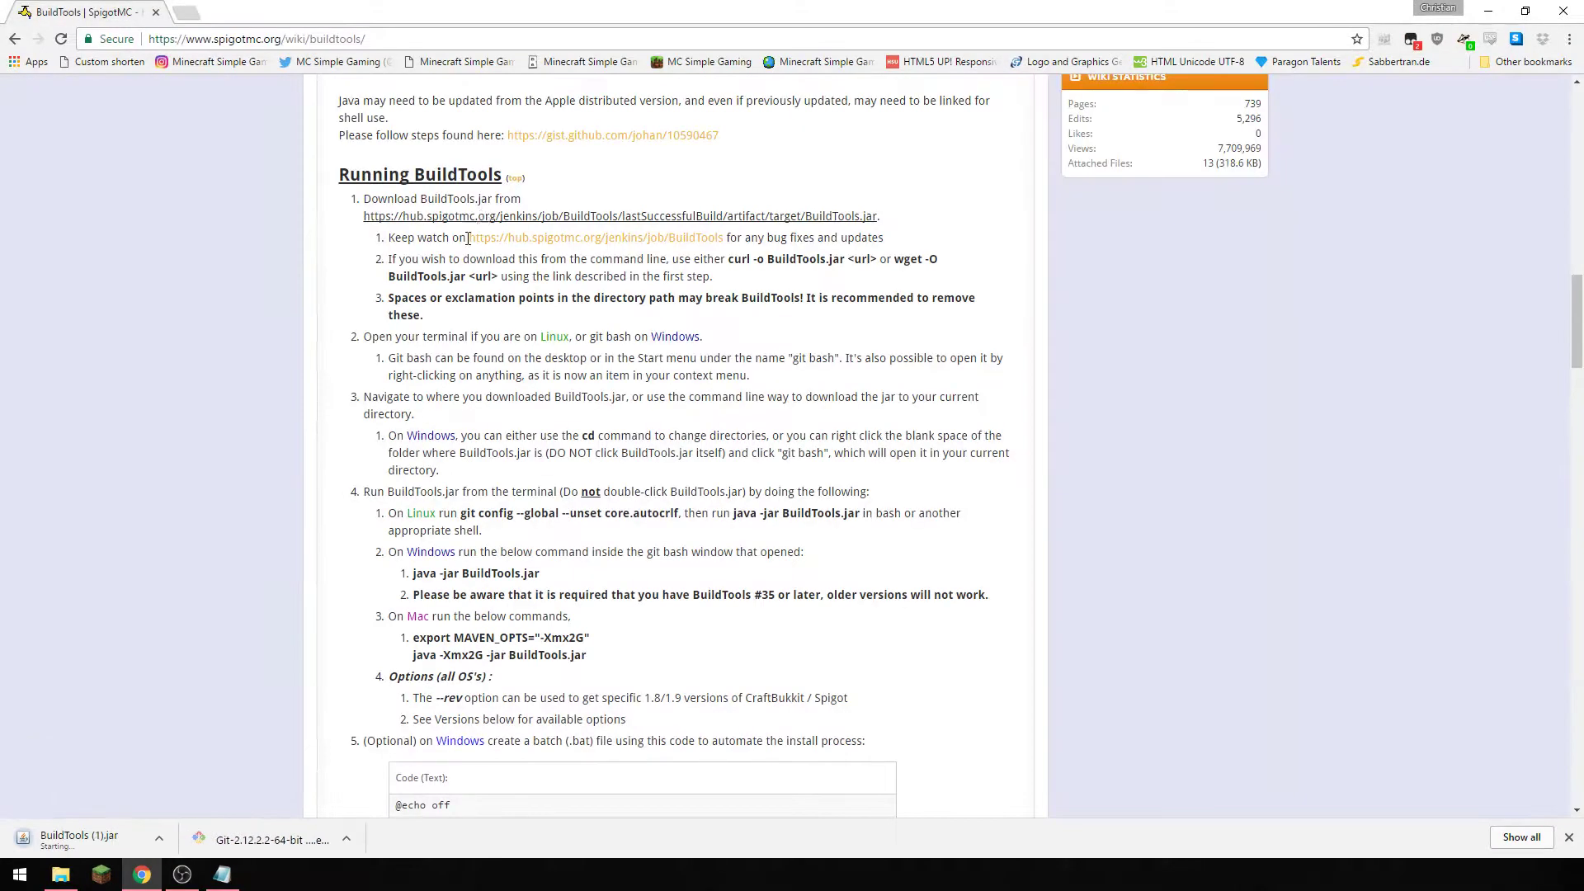
mouse_move(221, 873)
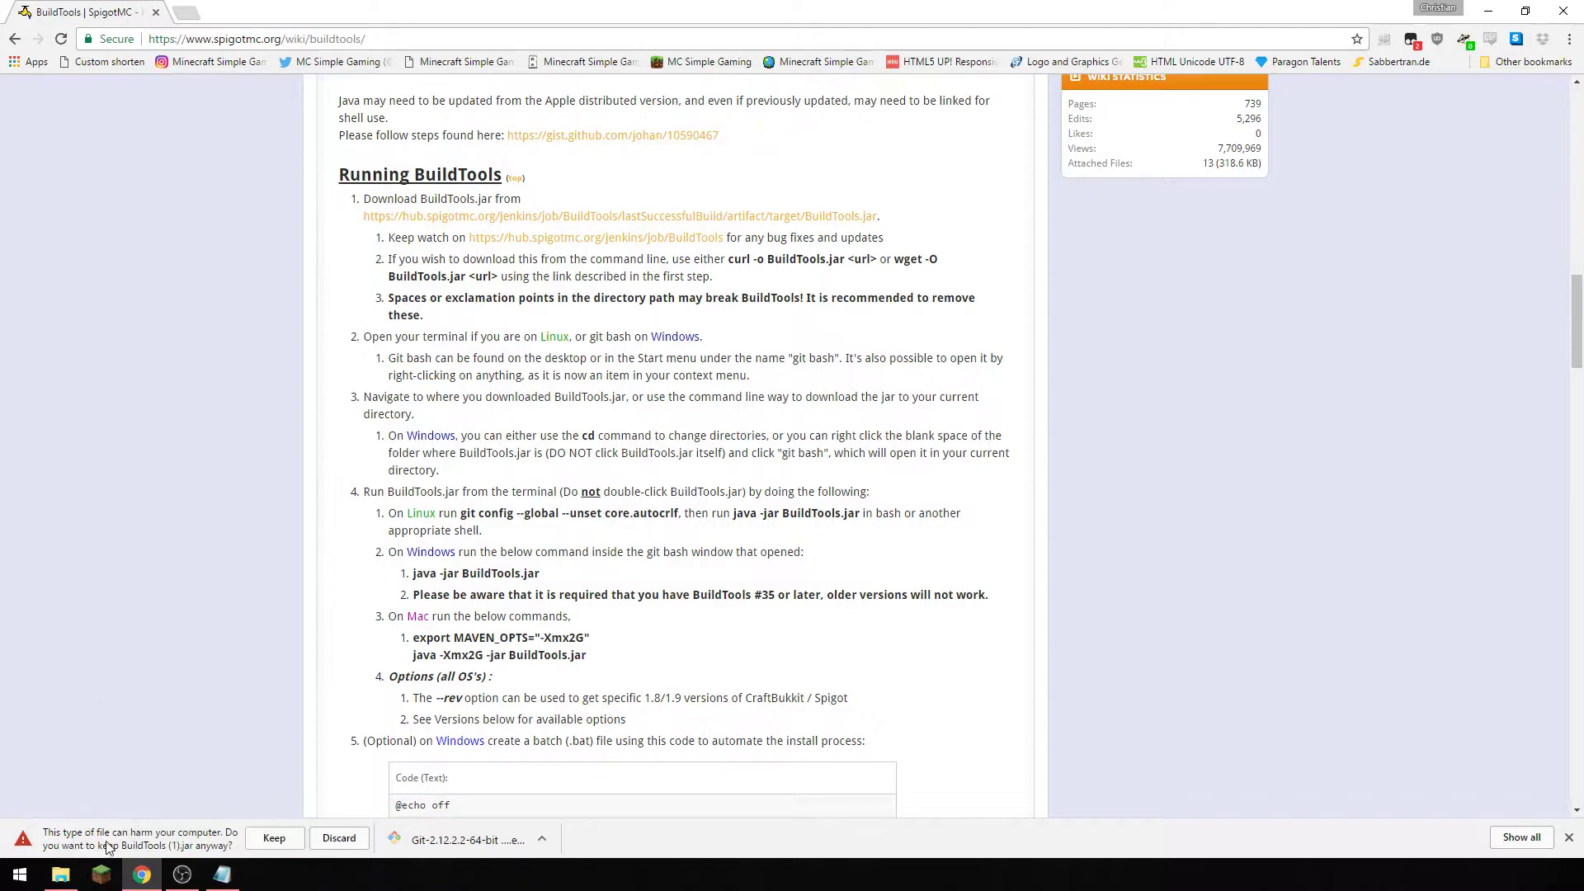
left_click(273, 839)
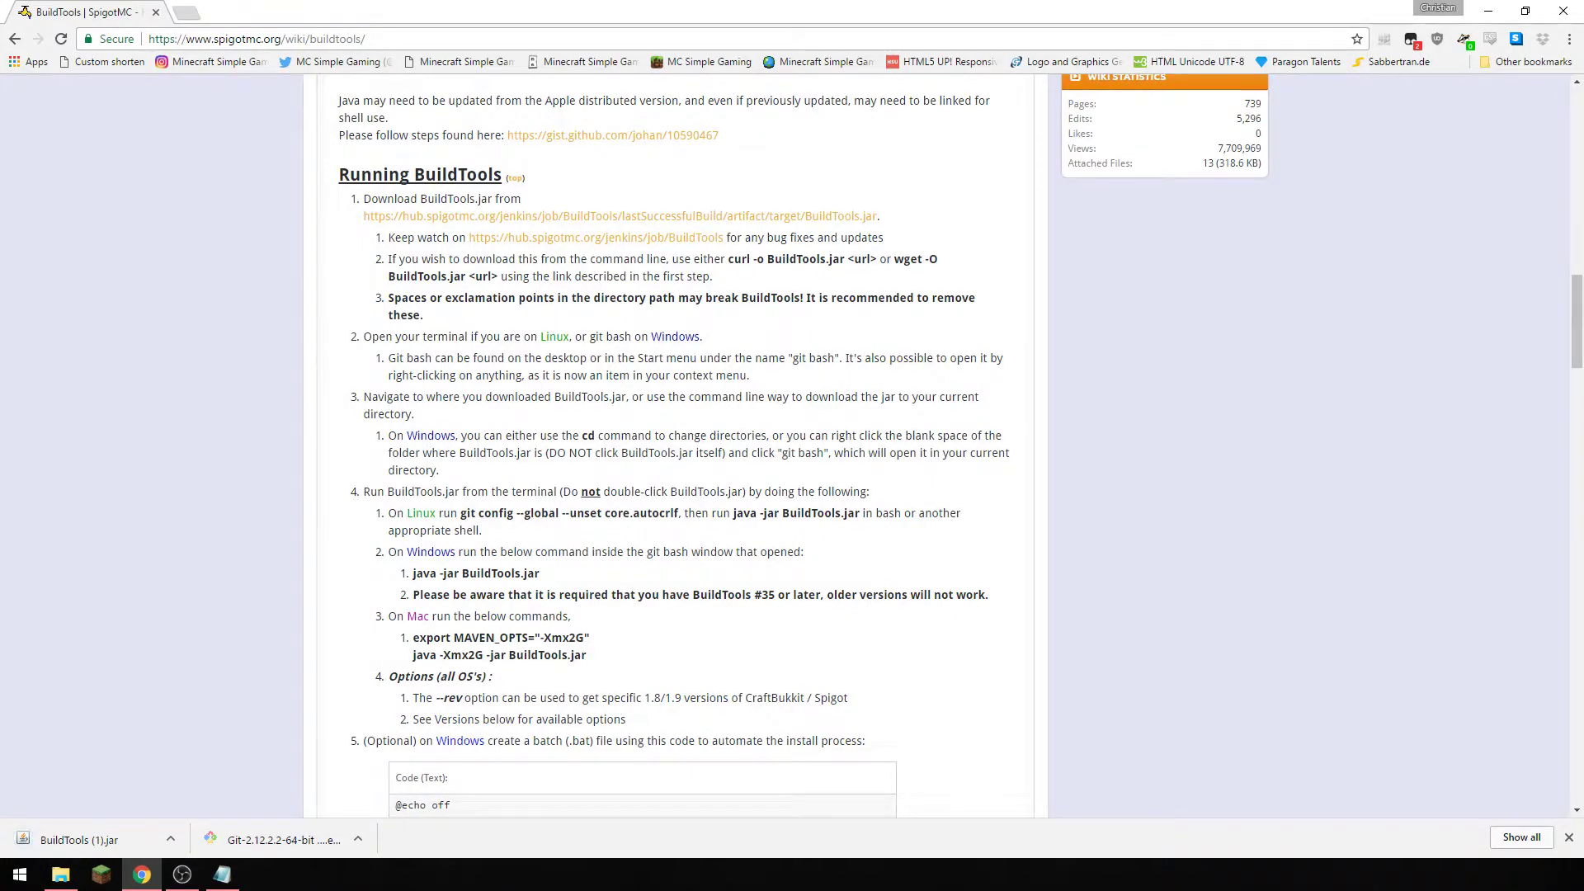
key("super+e")
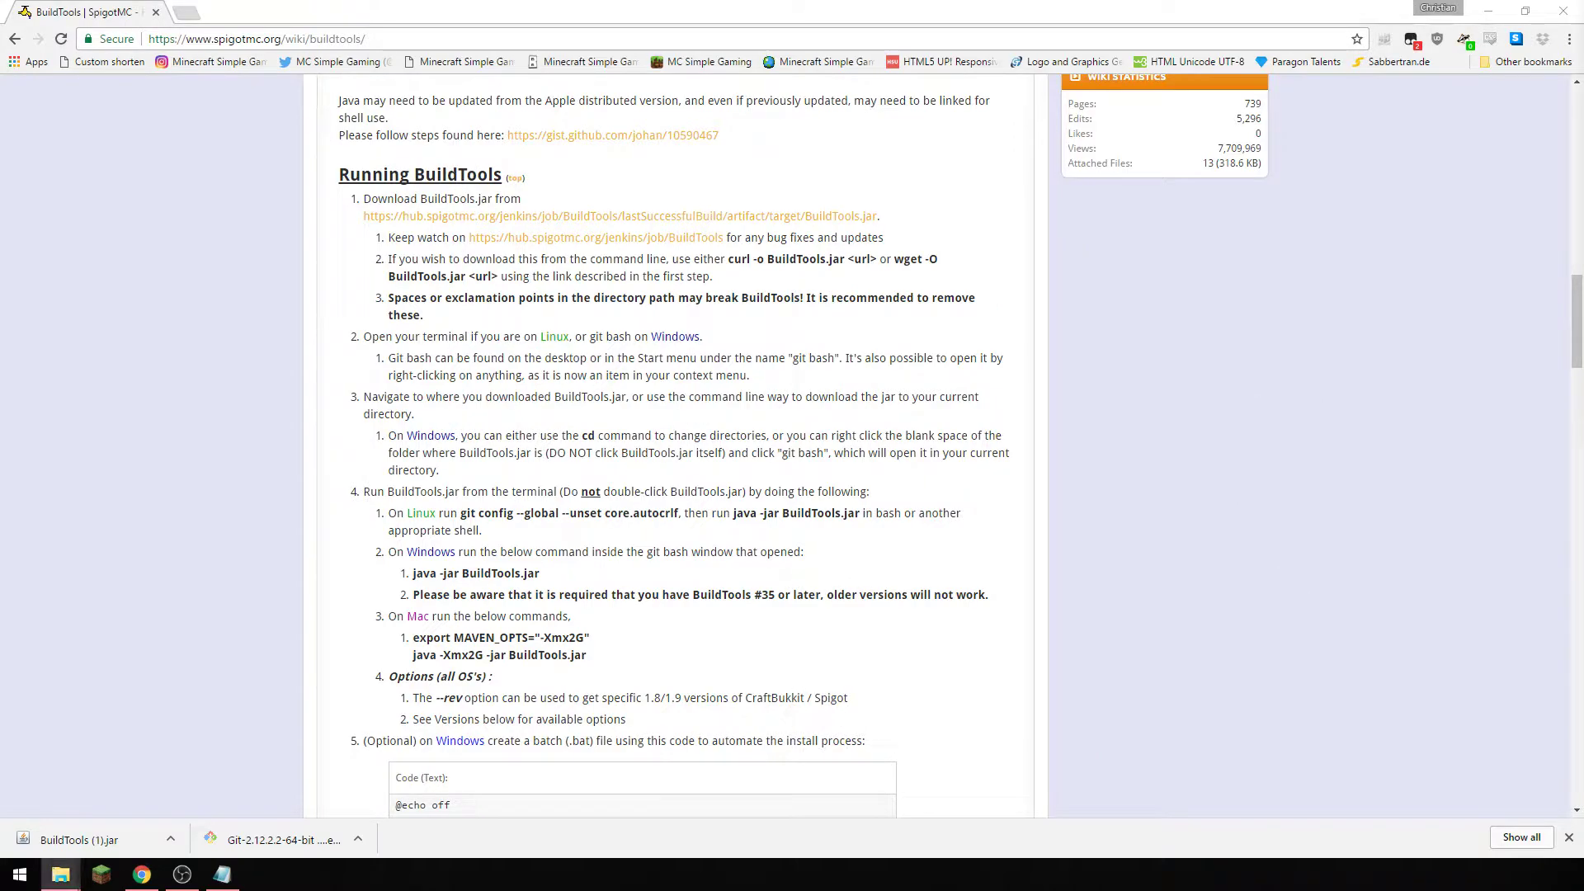
- Move BuildTools (1).jar into the TestServer folder and open Git Bash Here in it
left_click_drag(1468, 216, 1044, 237)
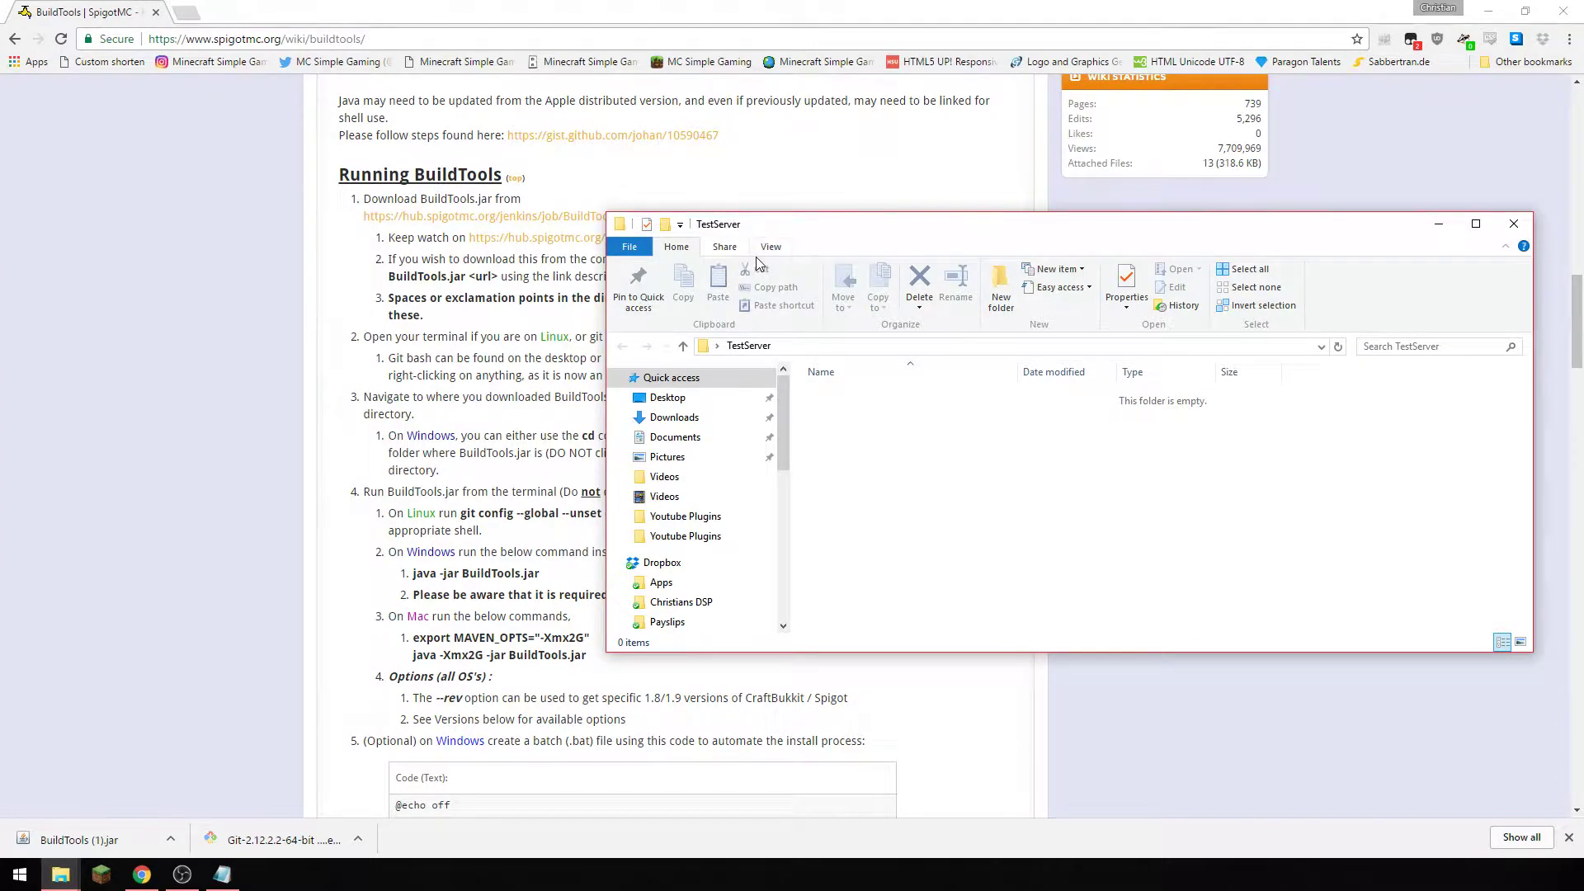
left_click_drag(83, 837, 883, 471)
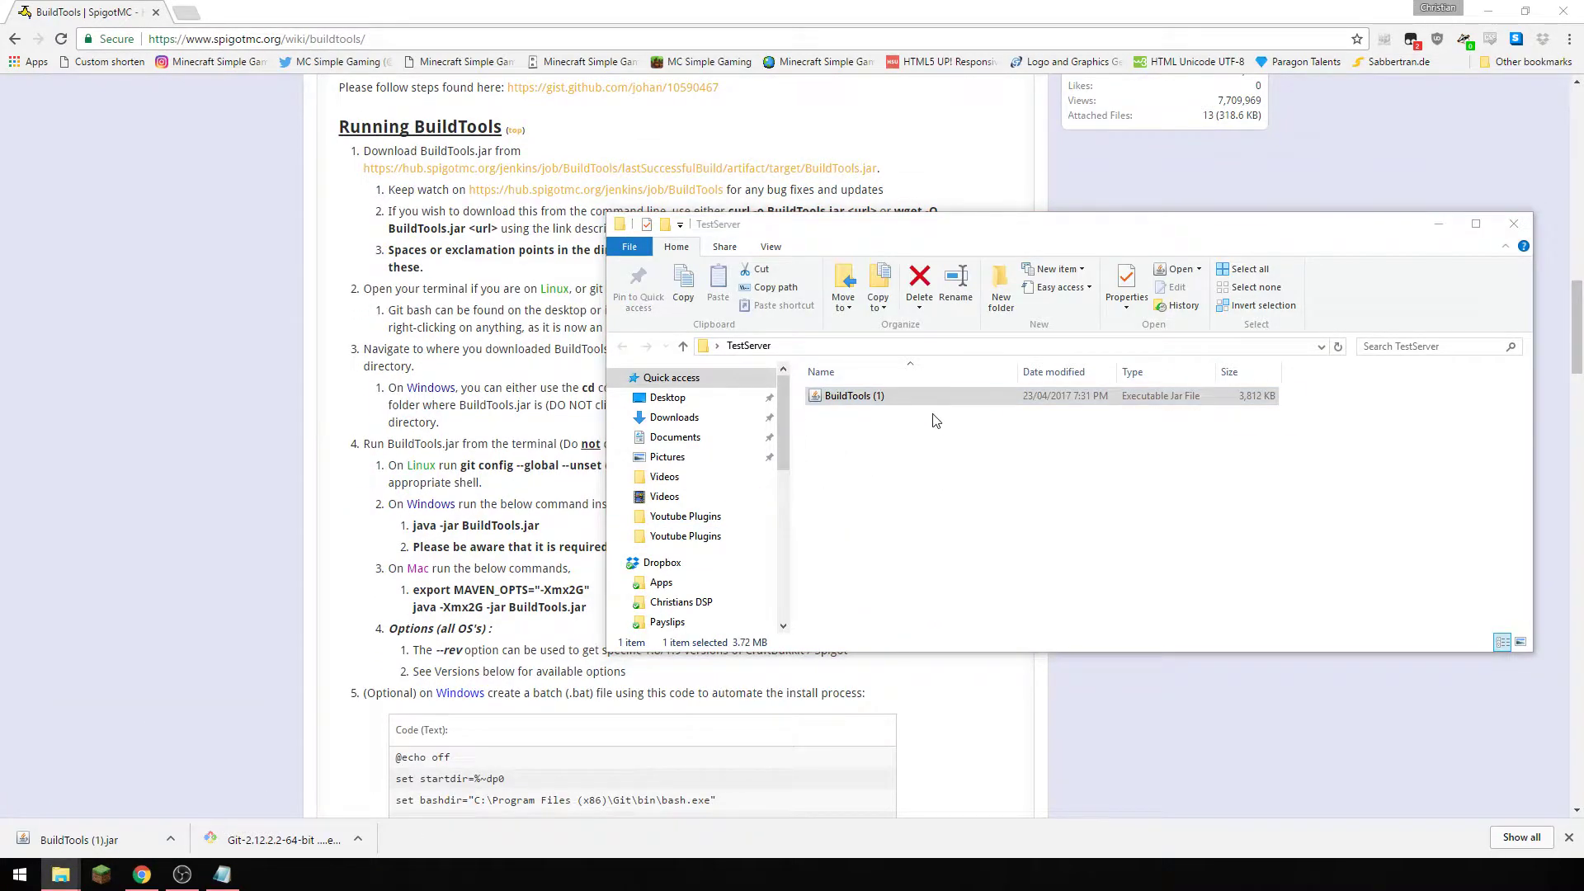
left_click(938, 479)
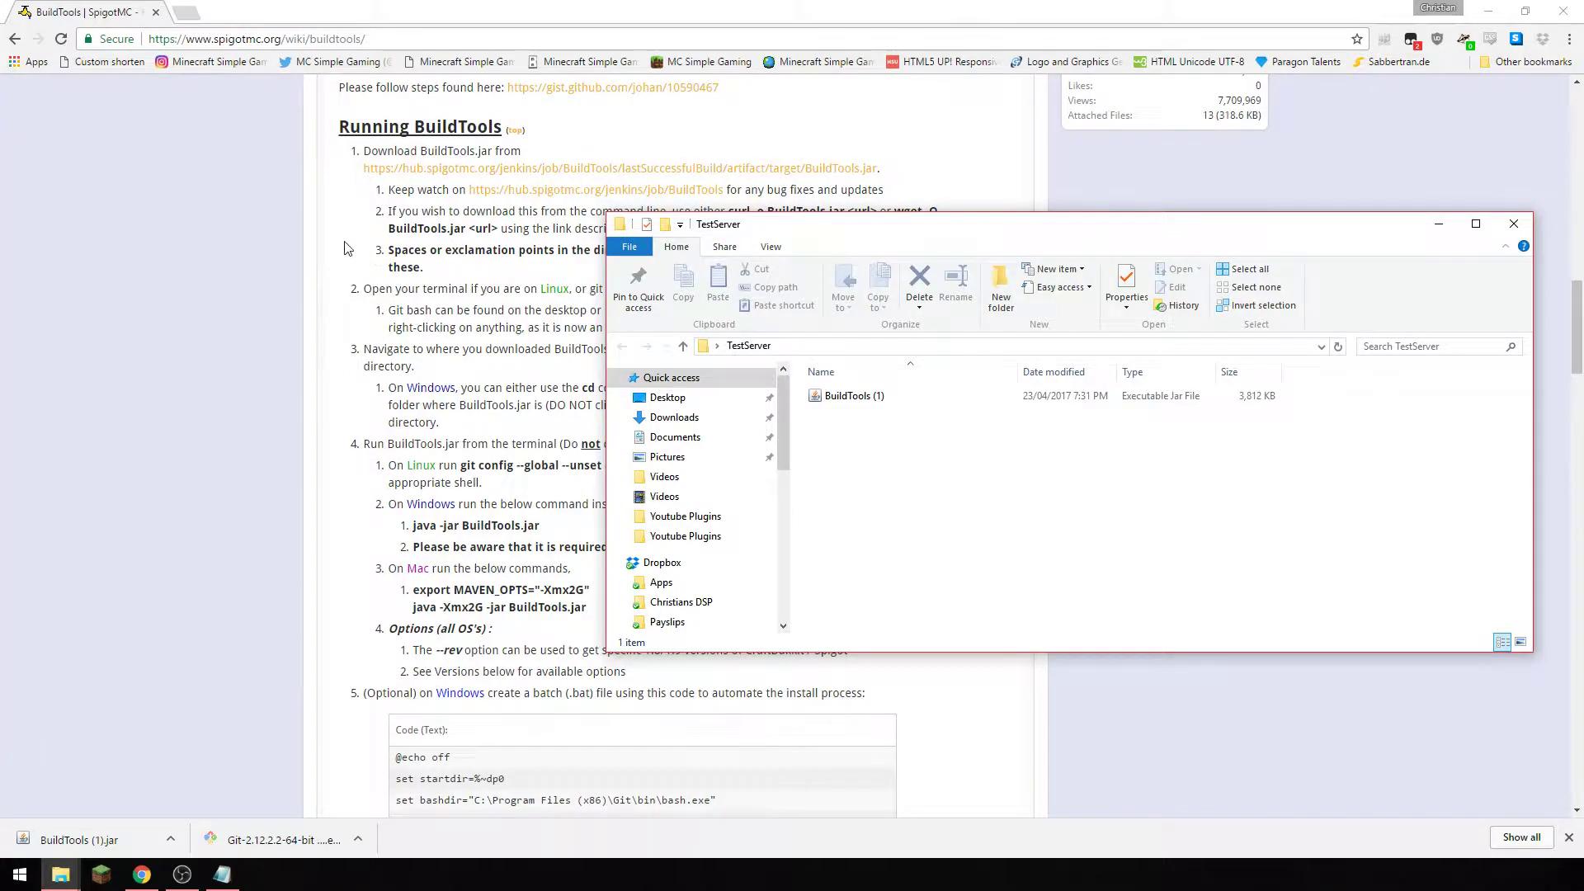
right_click(963, 476)
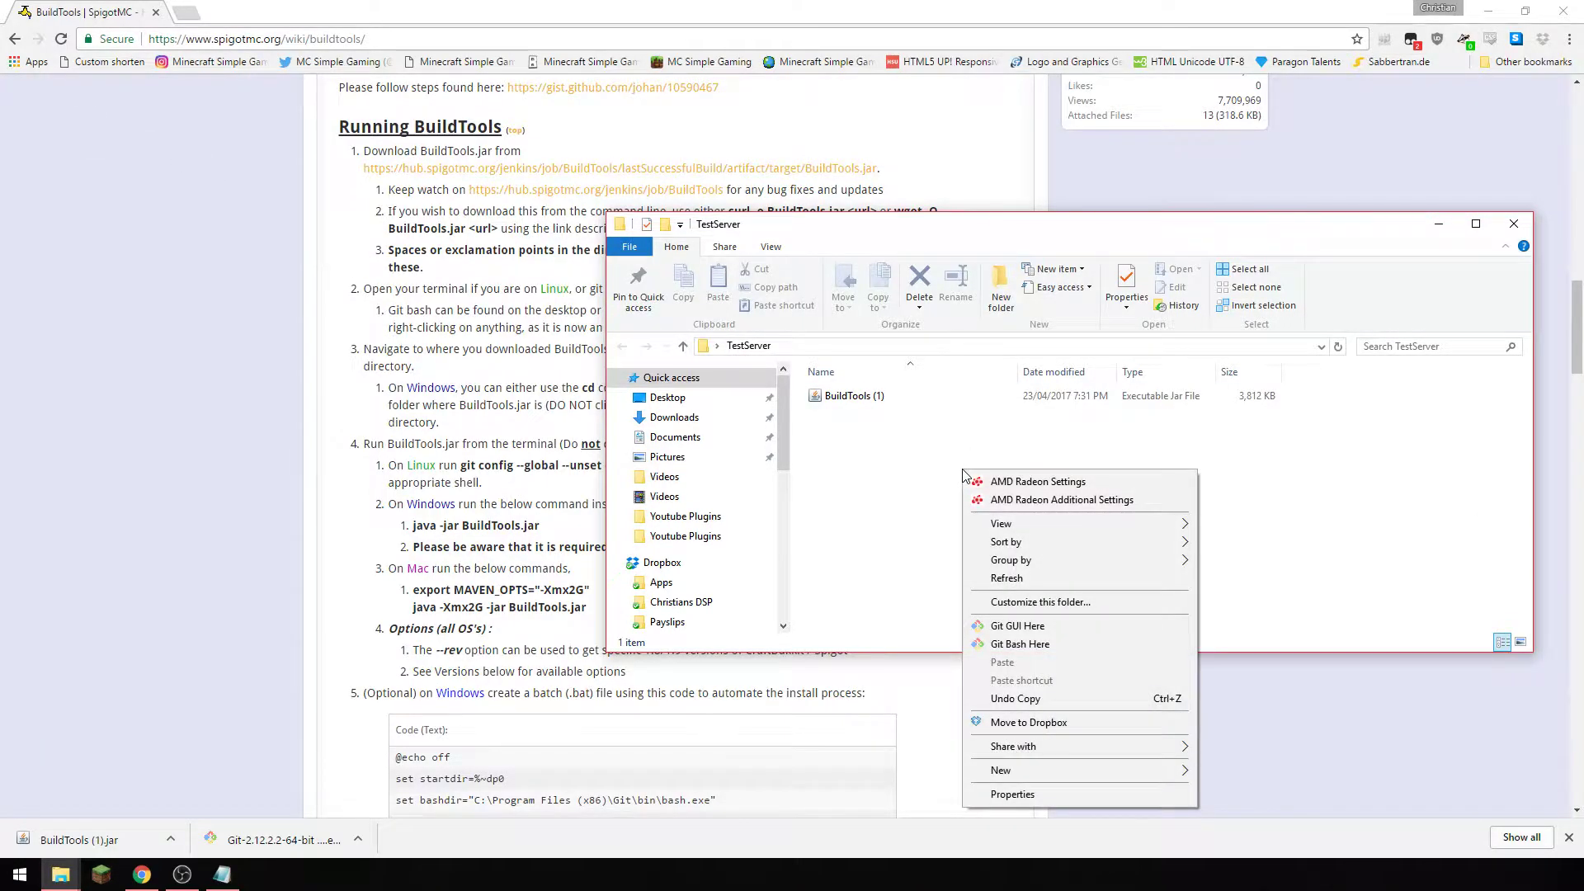
left_click(1081, 642)
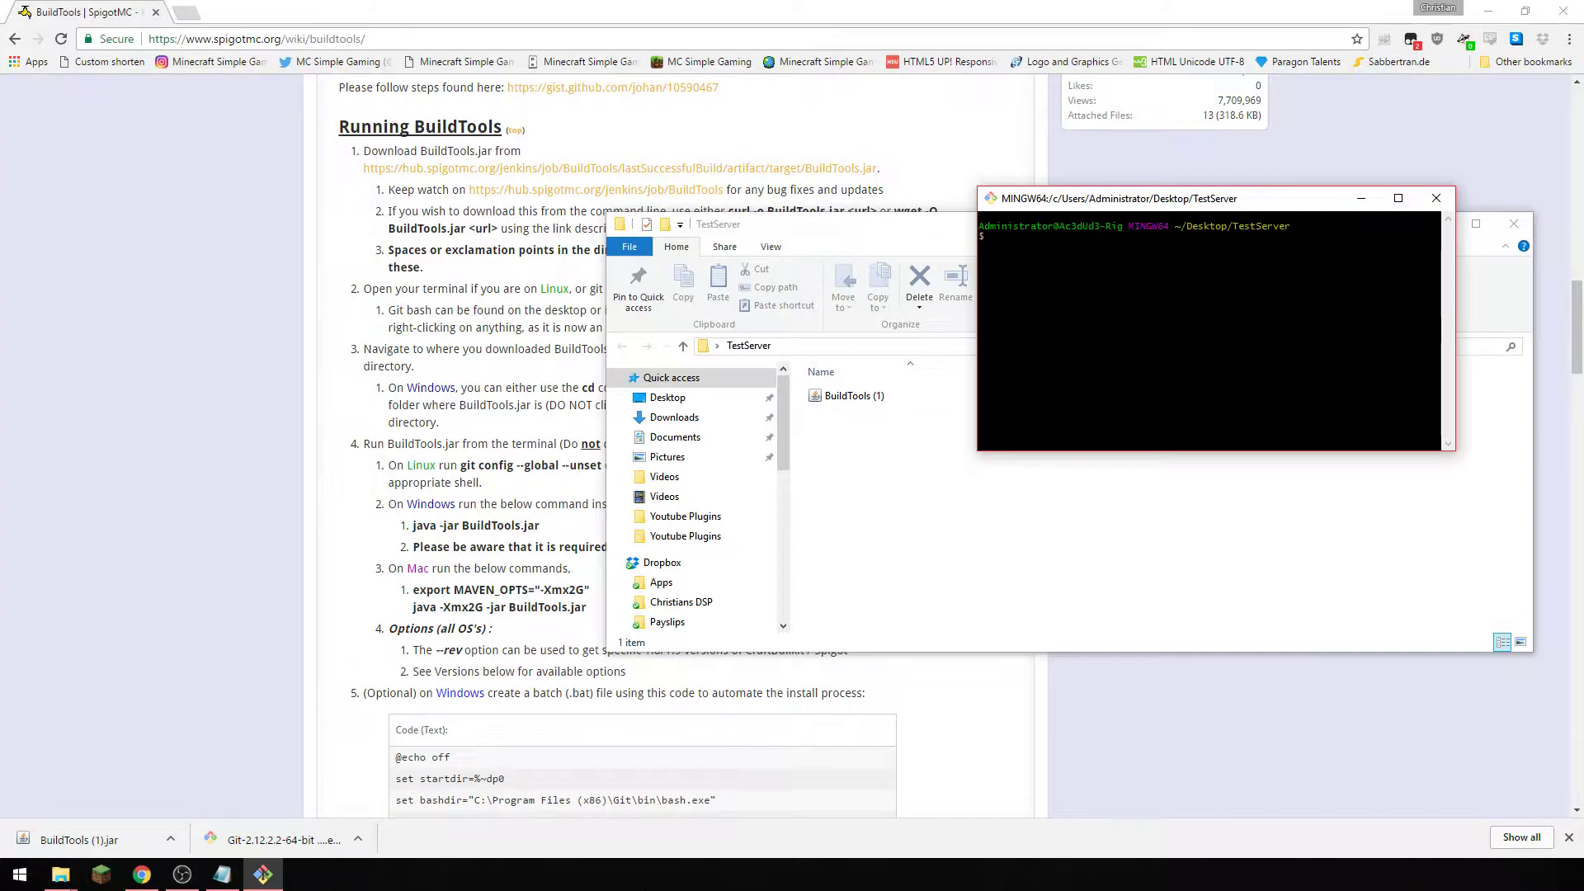
- Copy the 'java -jar BuildTools.jar --rev latest' command from the wiki
left_click(276, 432)
scroll(289, 425, "up", 2)
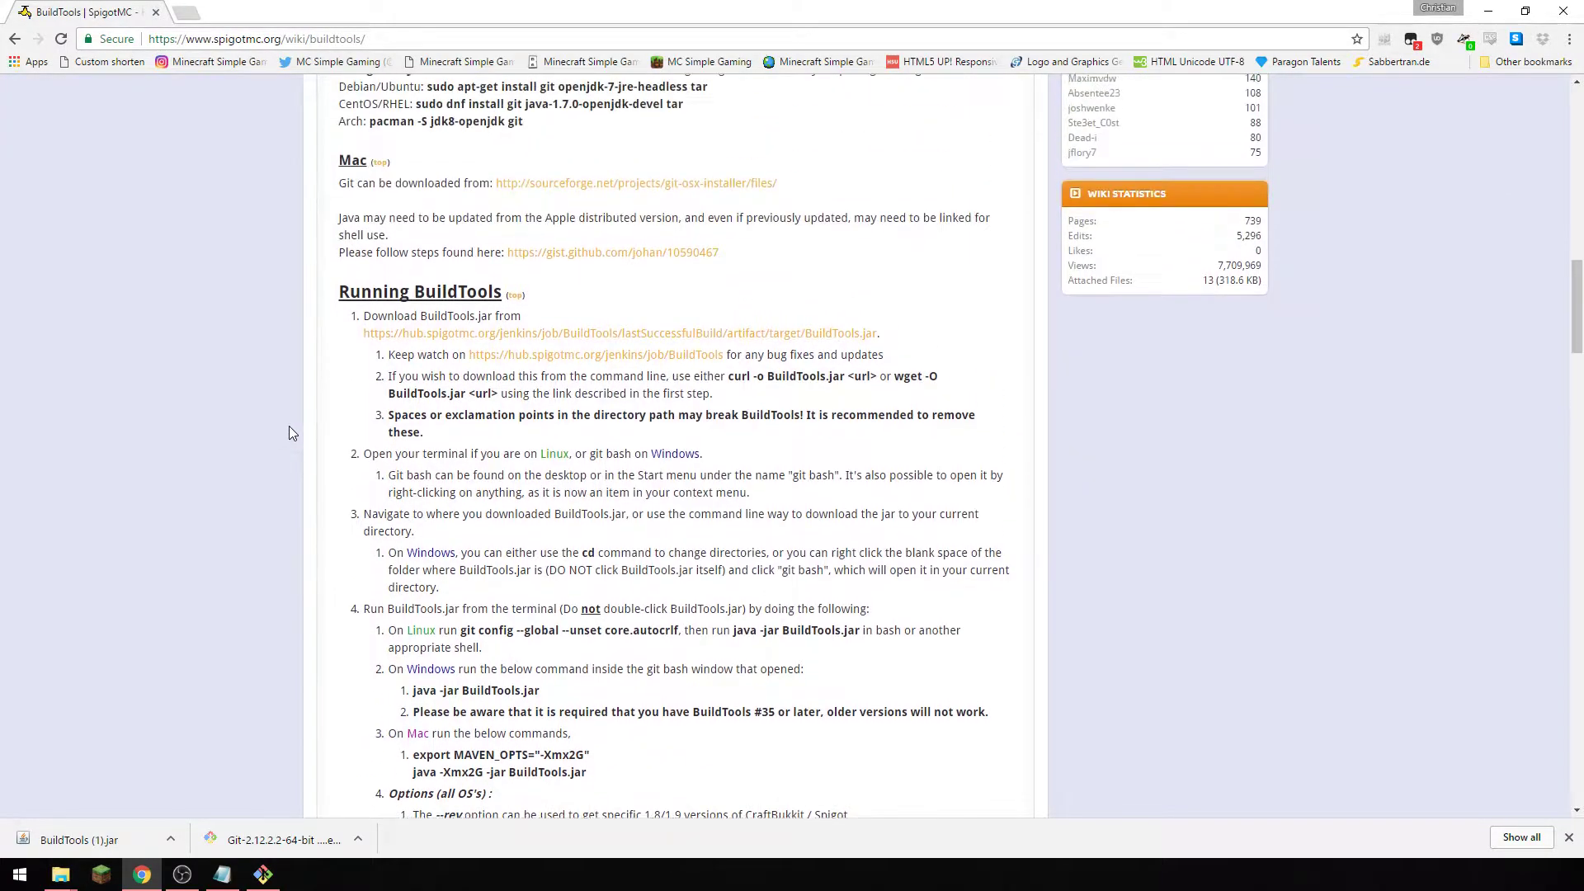
scroll(291, 425, "down", 10)
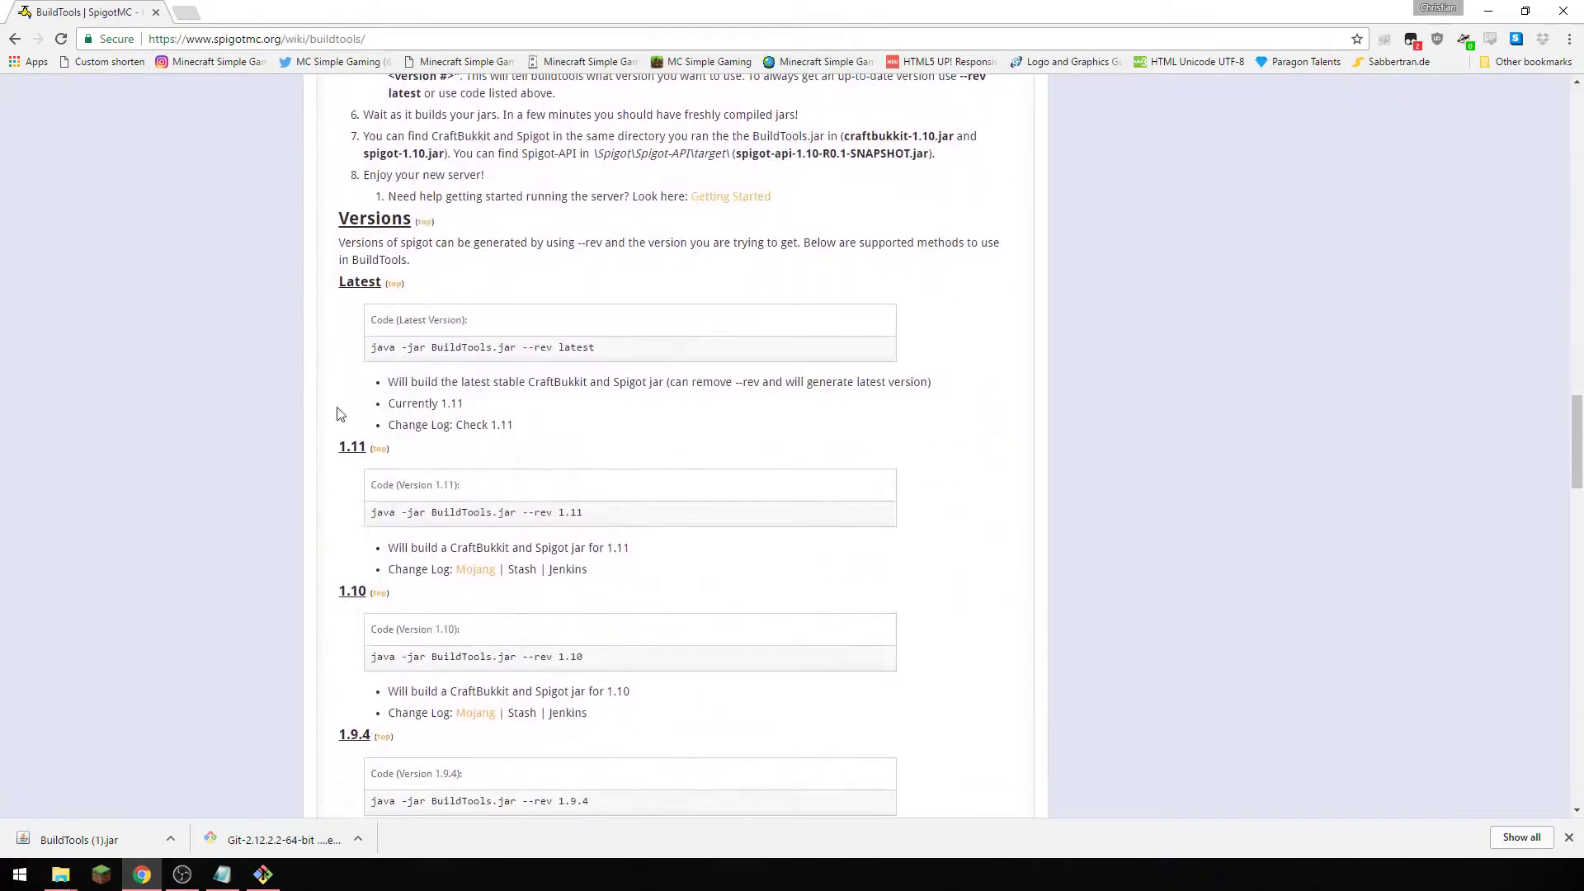
left_click_drag(627, 347, 380, 354)
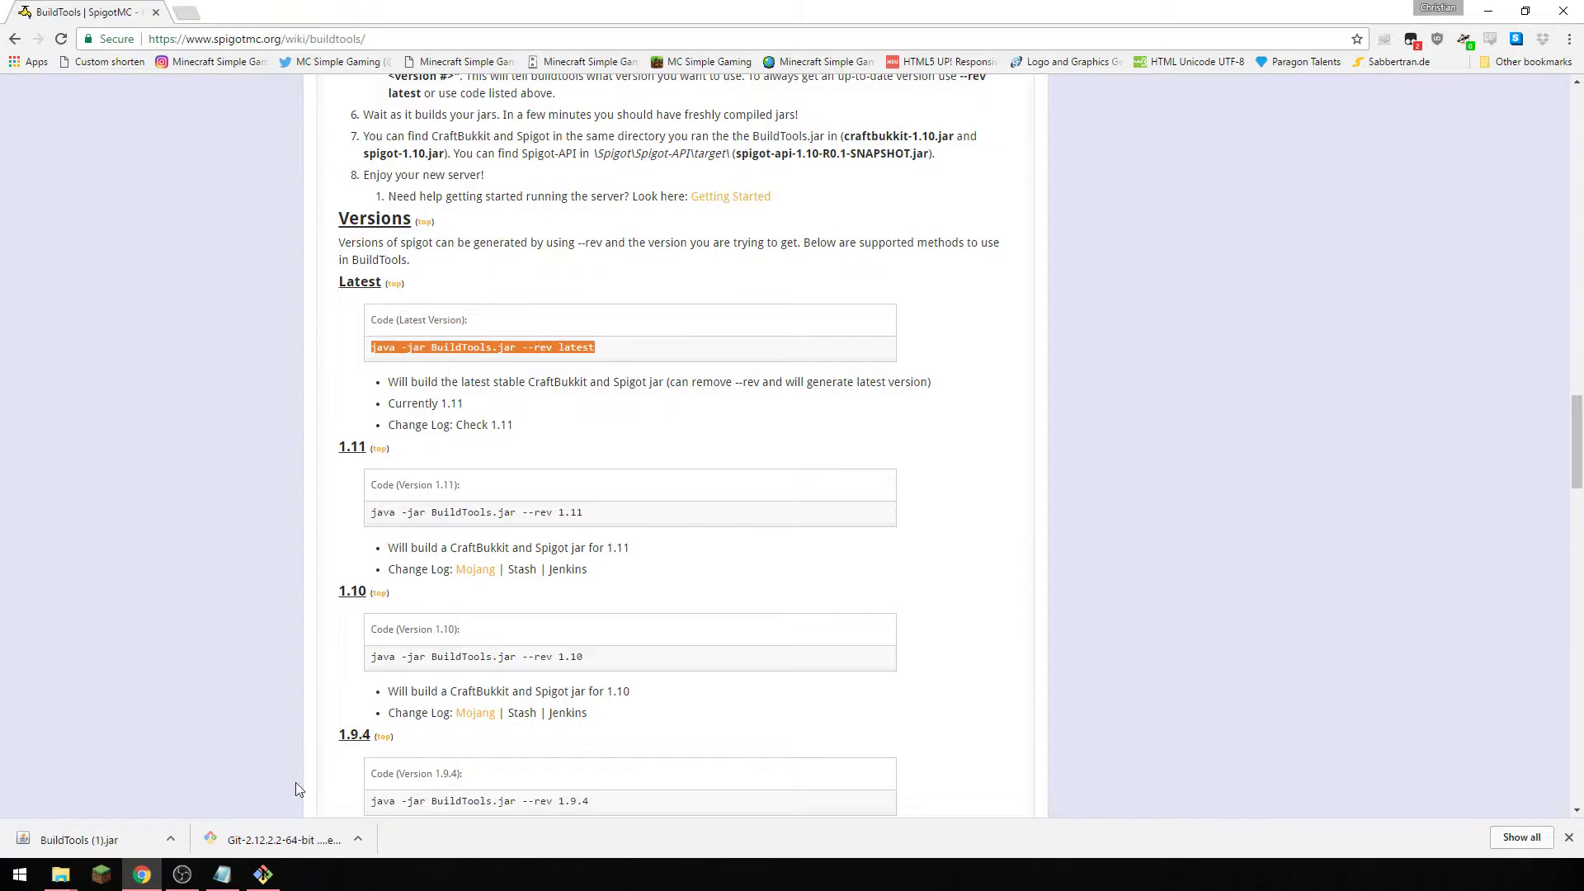
right_click(424, 353)
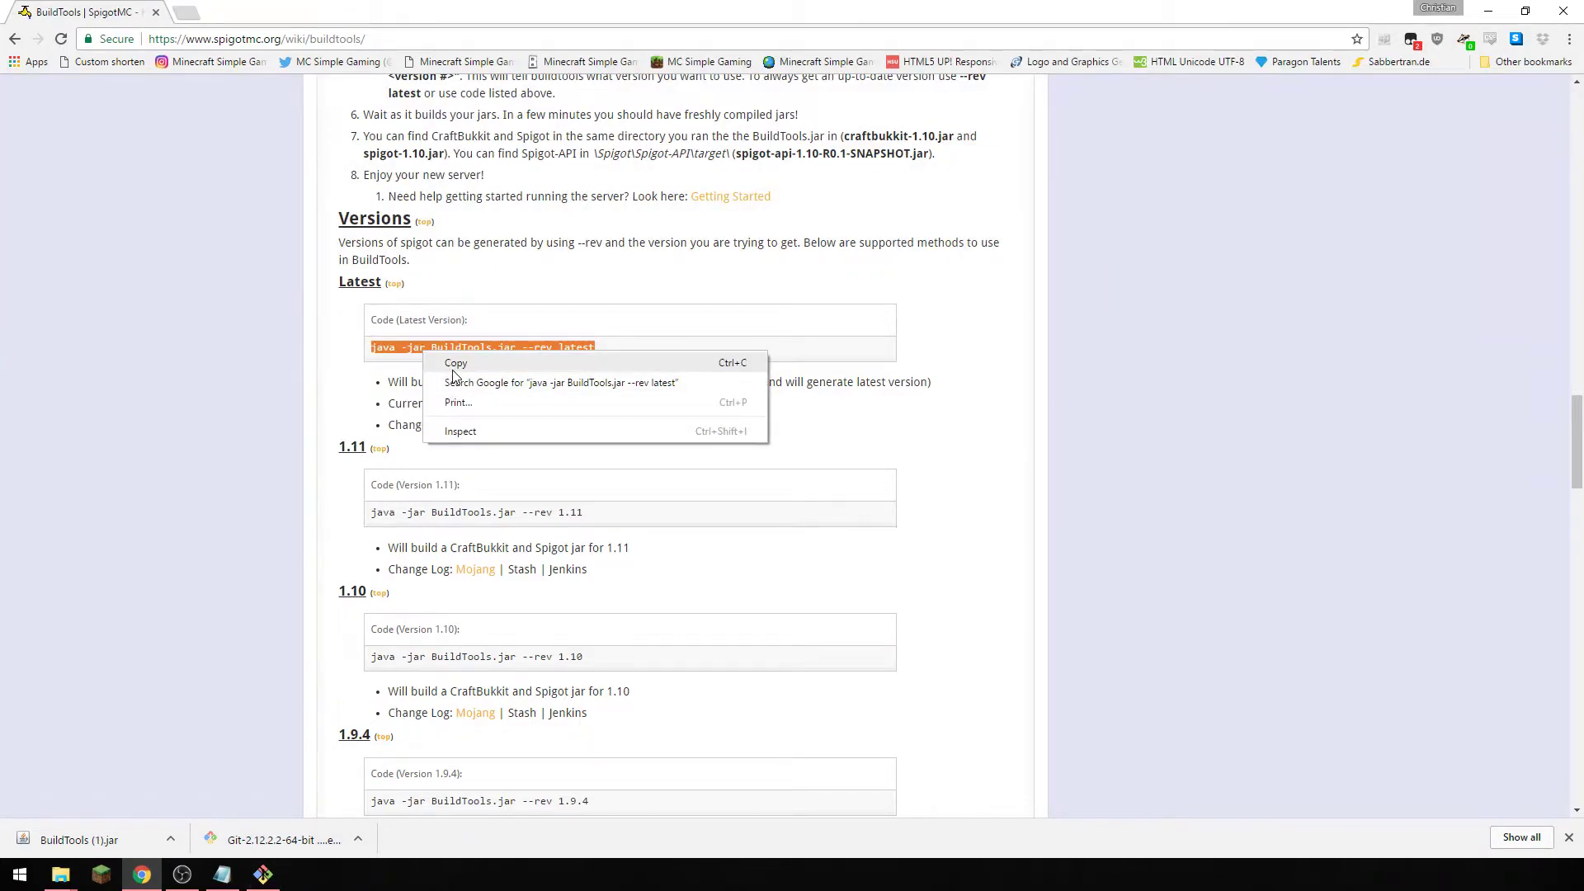
left_click(454, 364)
- Paste and run the command in Git Bash; it fails, unable to access BuildTools.jar
left_click(263, 874)
right_click(1248, 314)
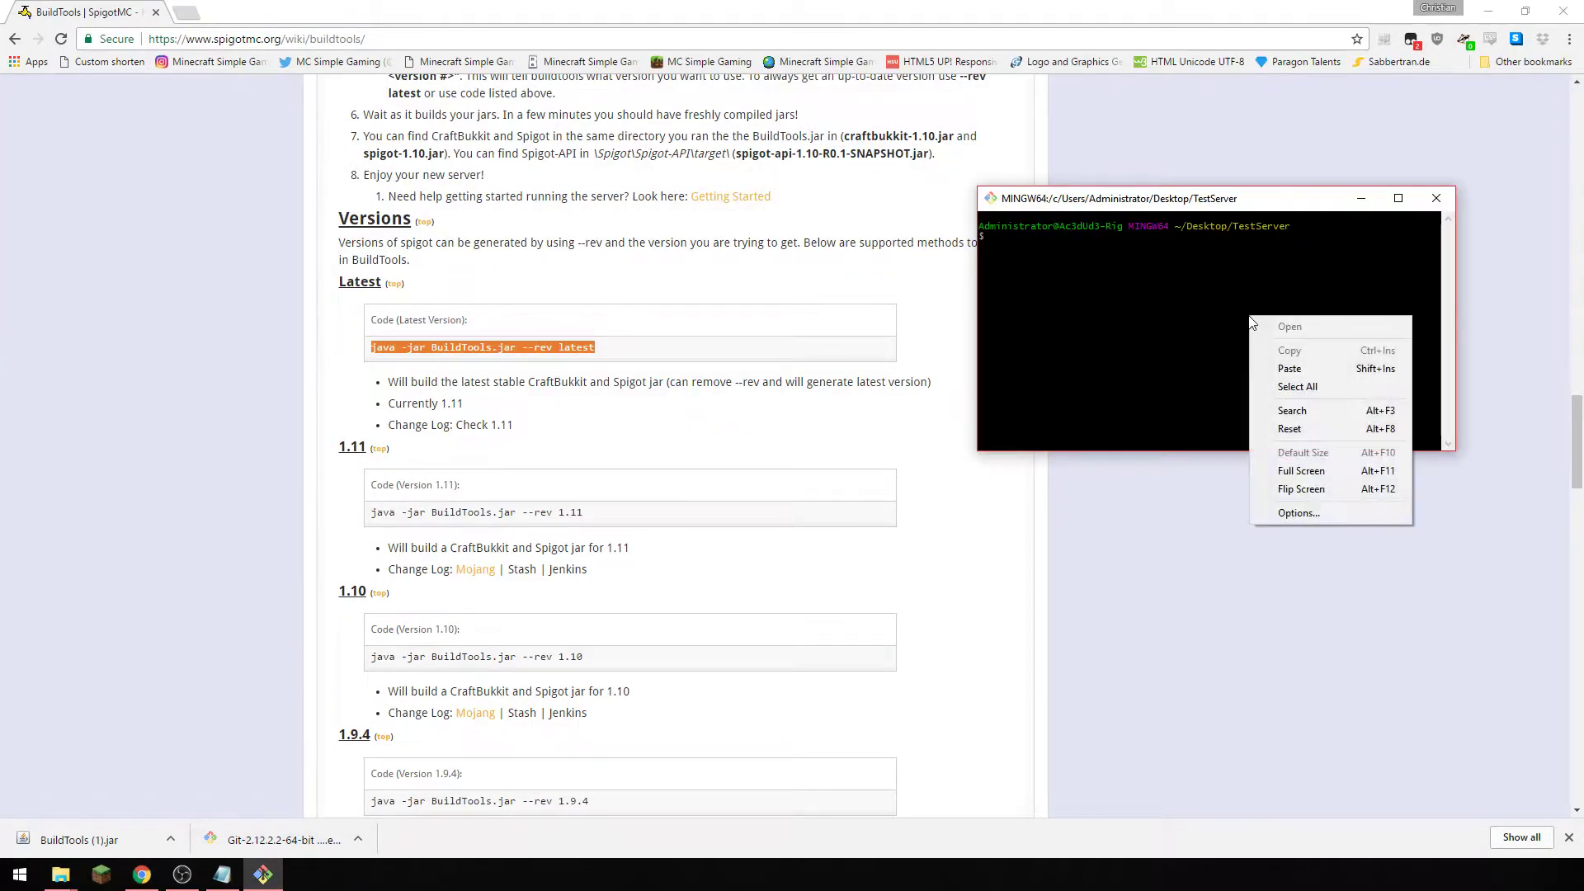
left_click(1291, 368)
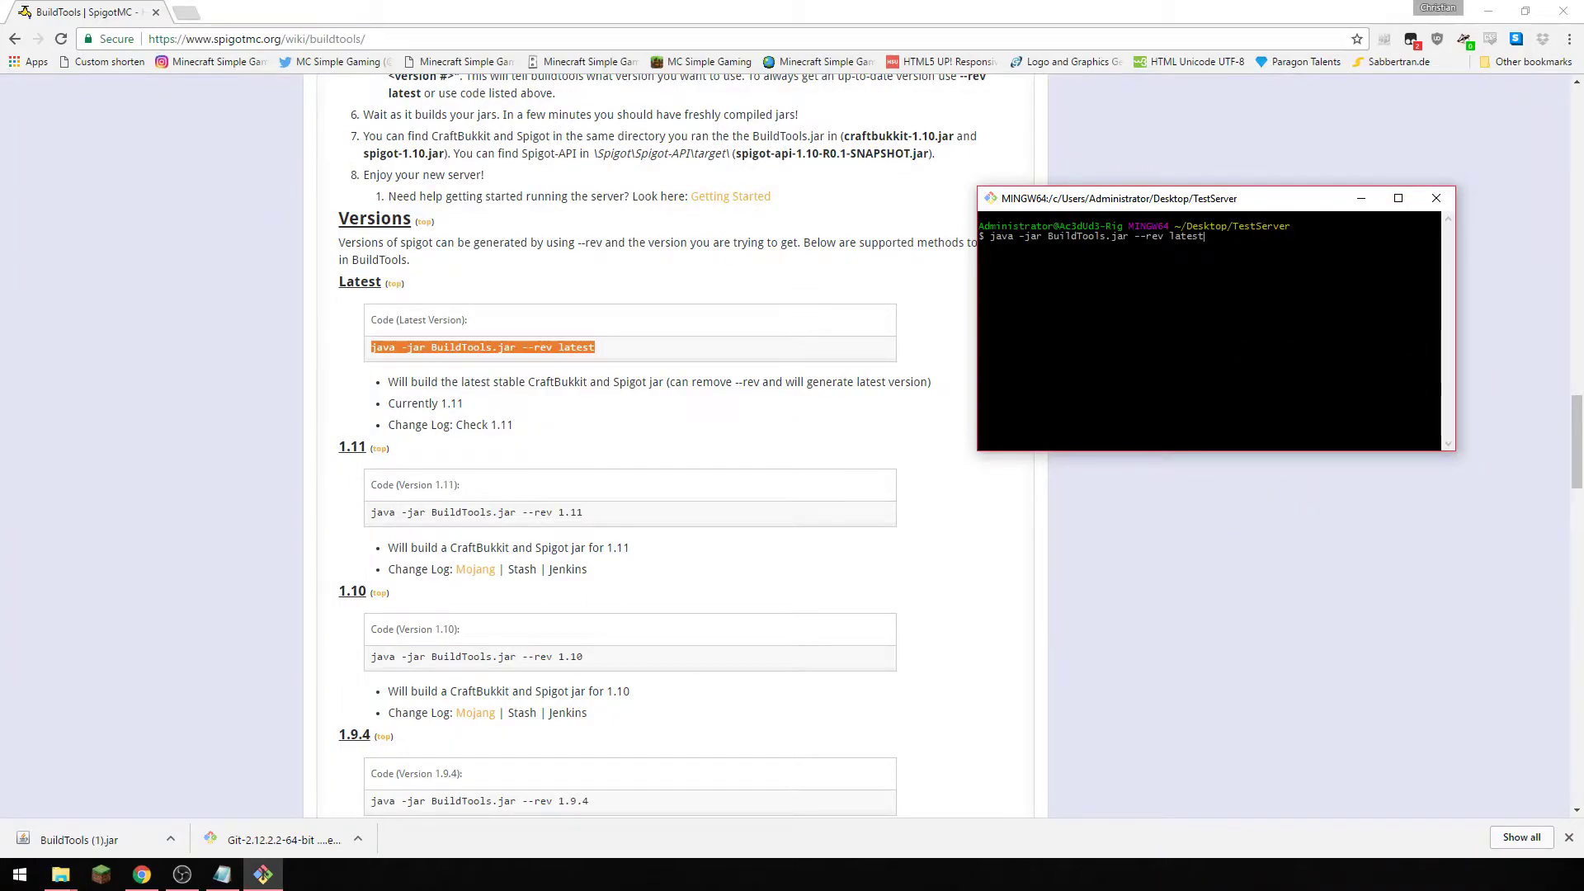
key("Return")
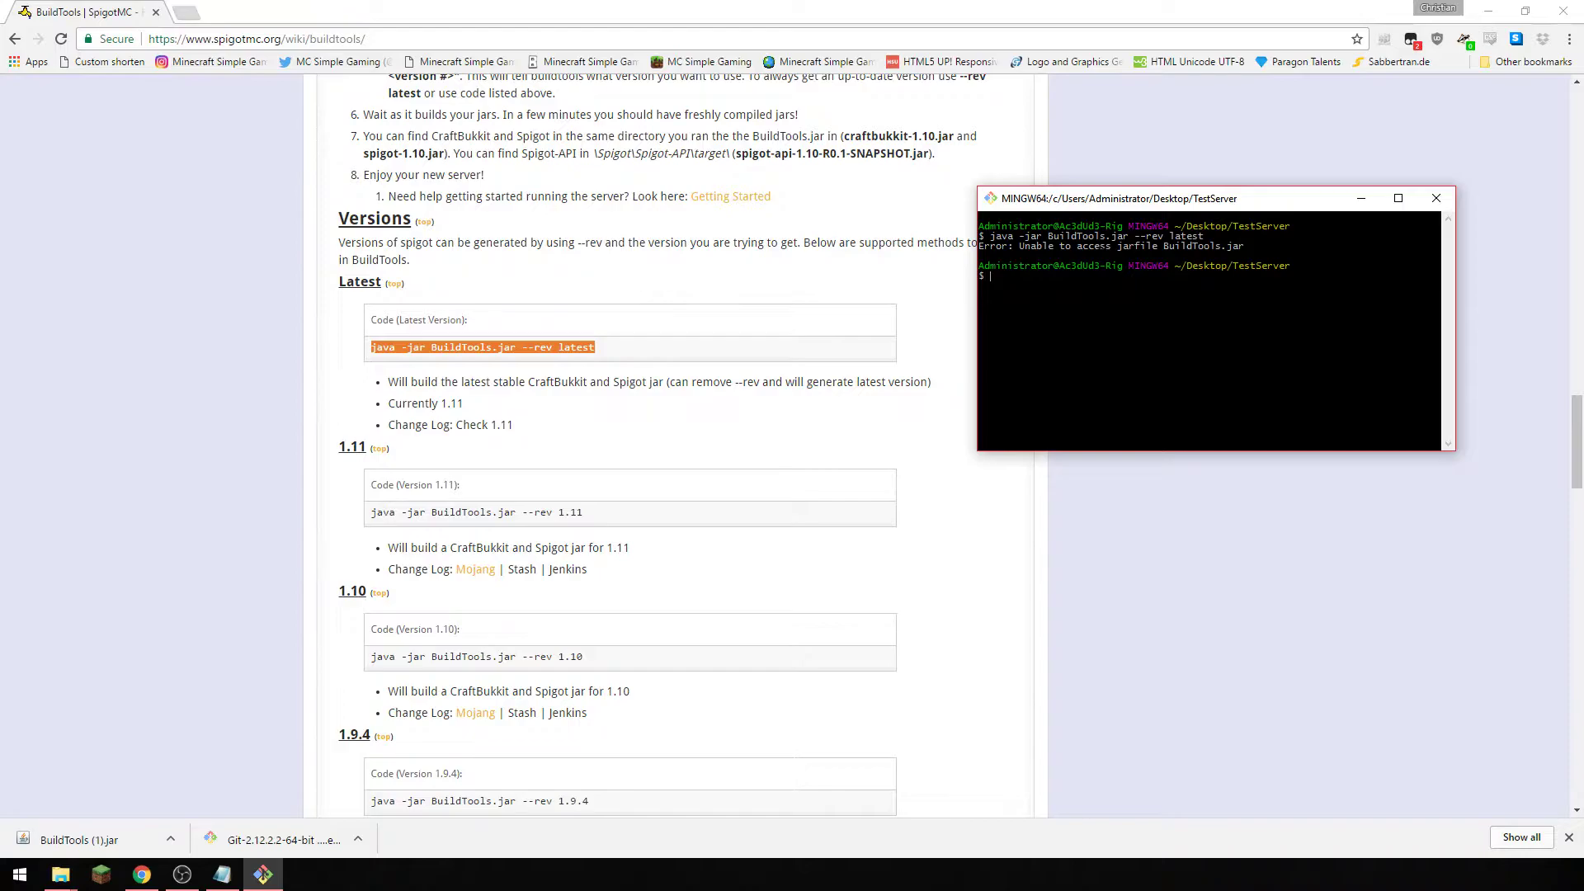
- Bring the TestServer folder forward and launch the BuildTools (1) jar
left_click(62, 877)
left_click(217, 795)
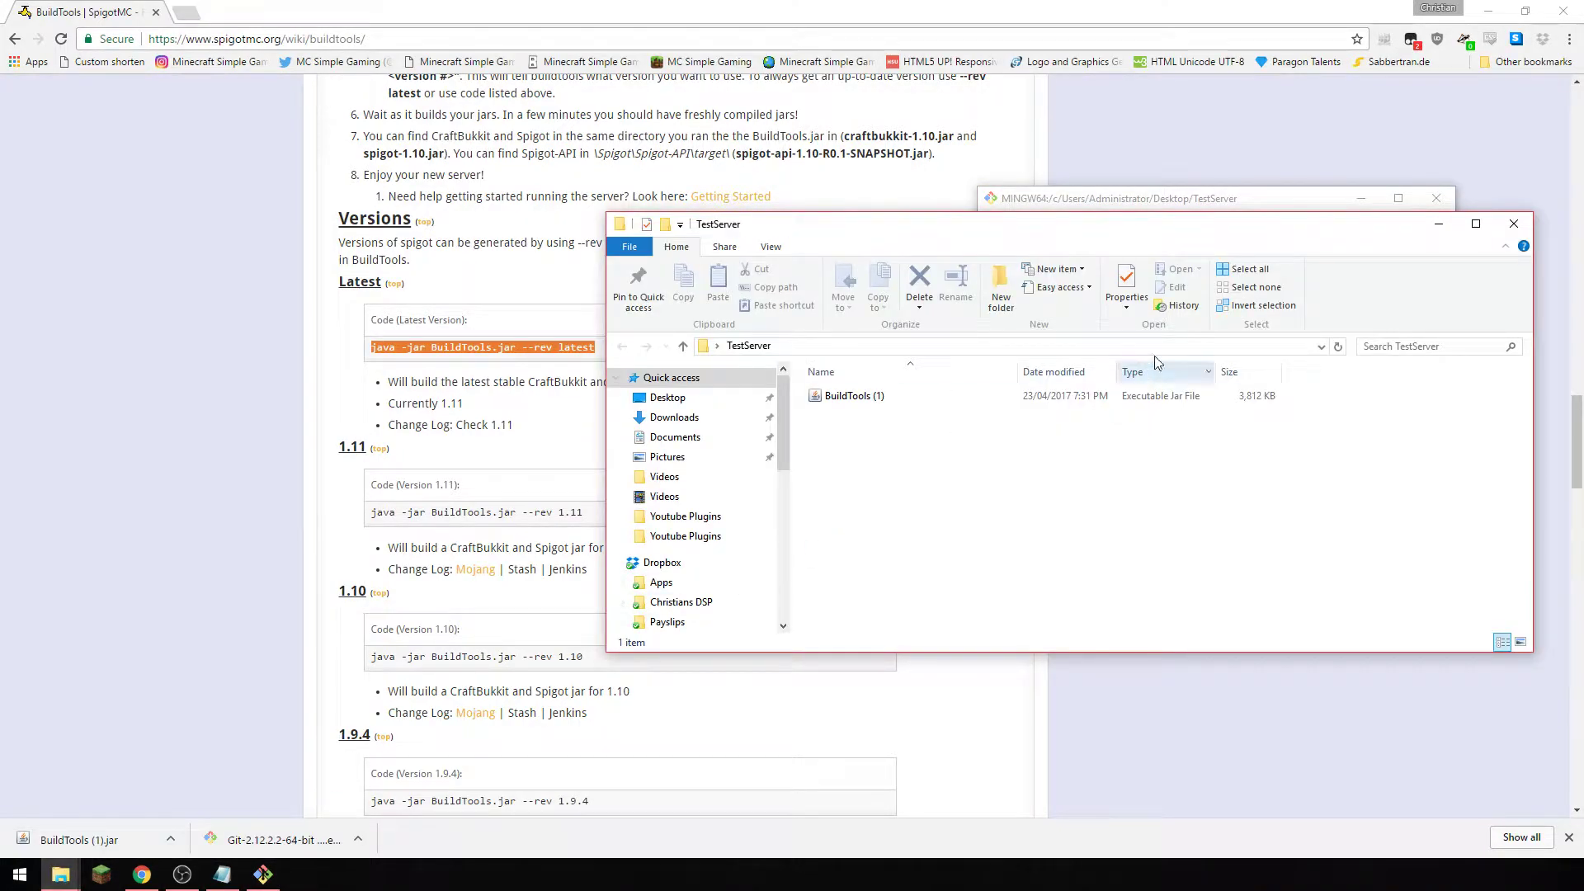
left_click_drag(1219, 224, 1212, 321)
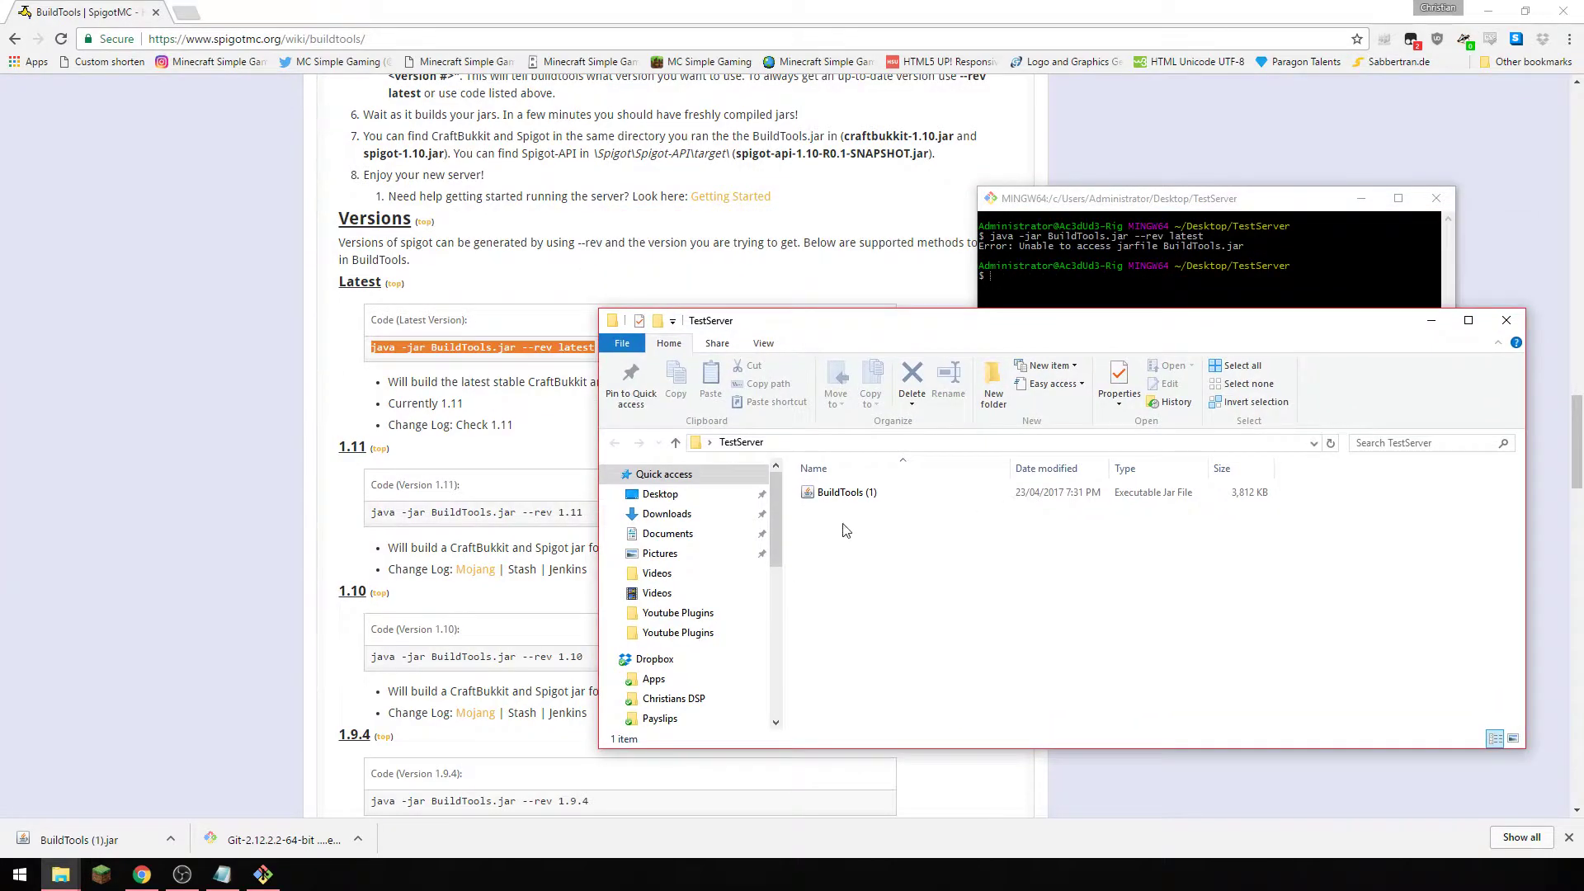
double_click(884, 495)
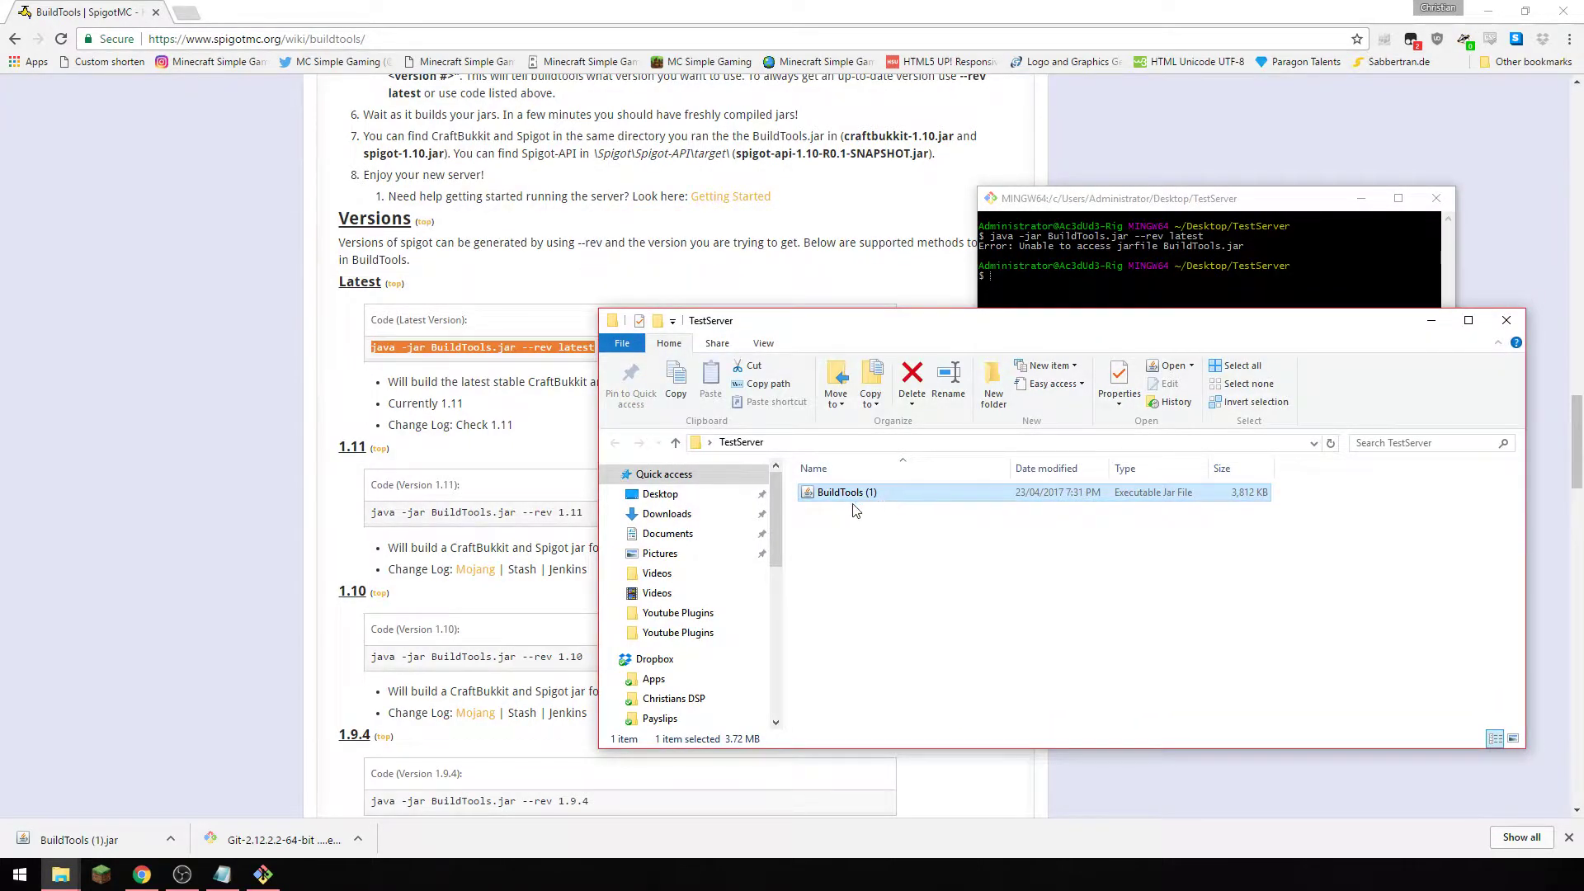
- Rename the jar from 'BuildTools (1)' to 'BuildTools'
left_click(884, 493)
key("End")
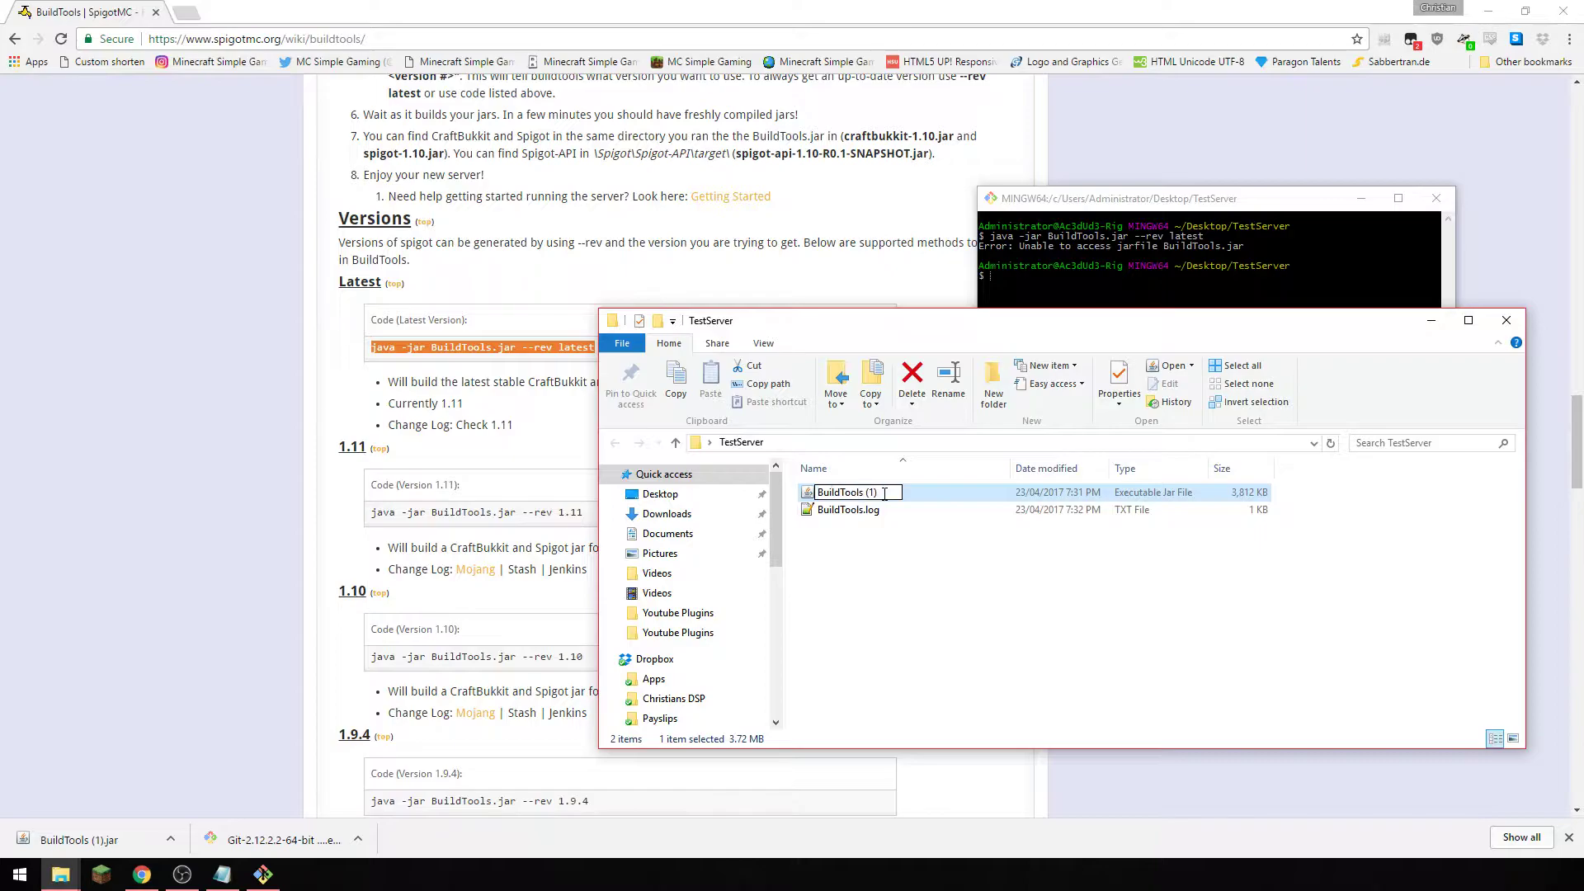
key("BackSpace")
key("BackSpace")
key("BackSpace")
- Confirm the BuildTools name and rerun 'java -jar BuildTools.jar --rev latest' in Git Bash
key("Return")
left_click(1216, 212)
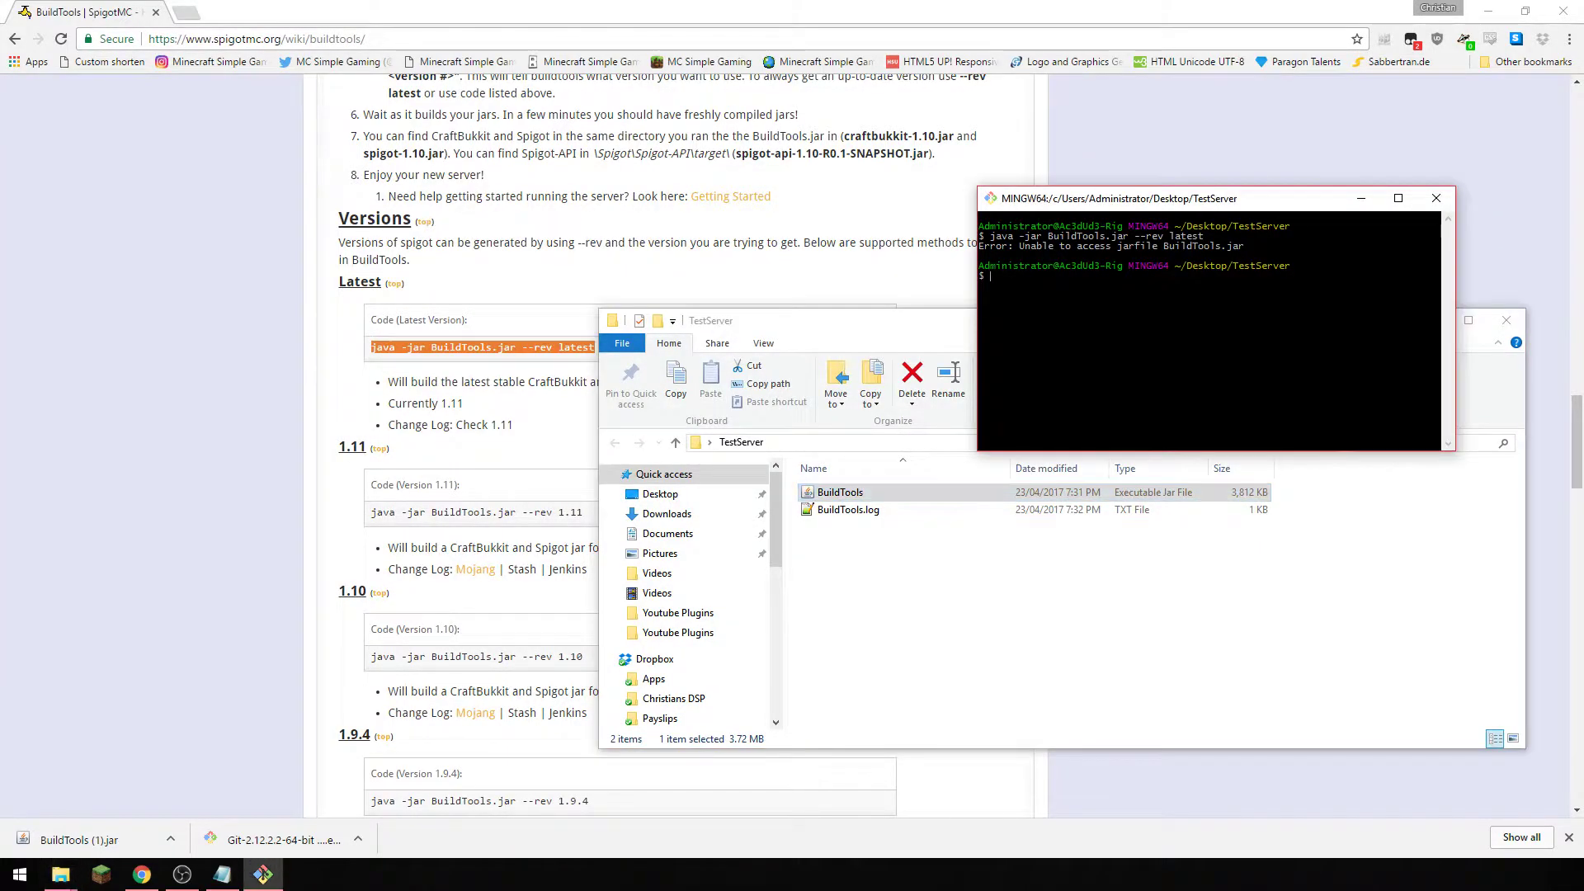
key("Up")
key("Return")
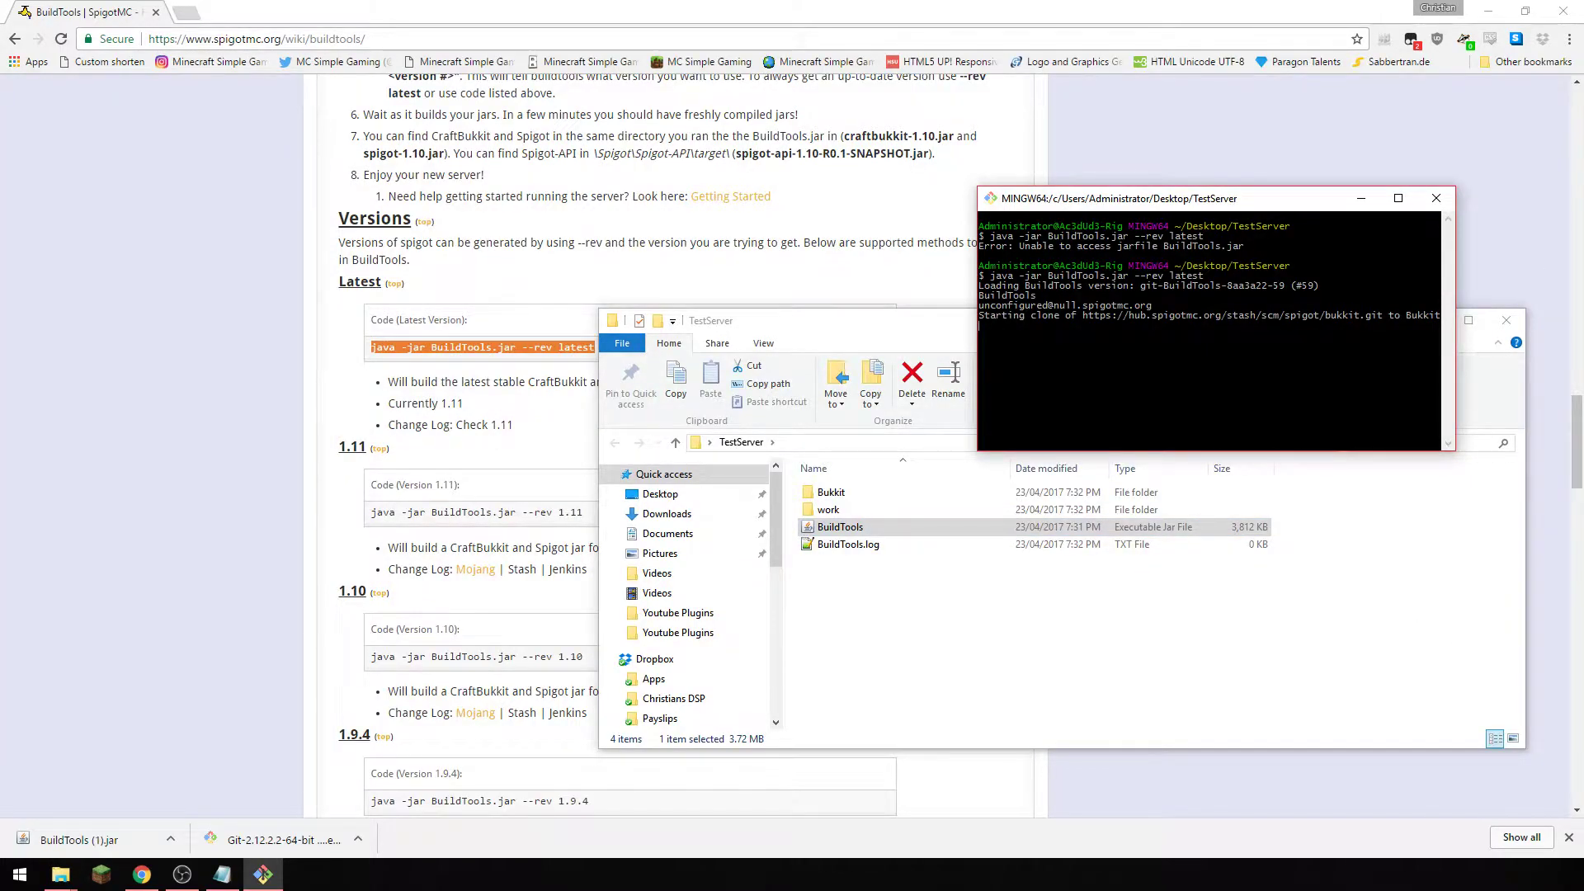
left_click_drag(1313, 198, 1583, 202)
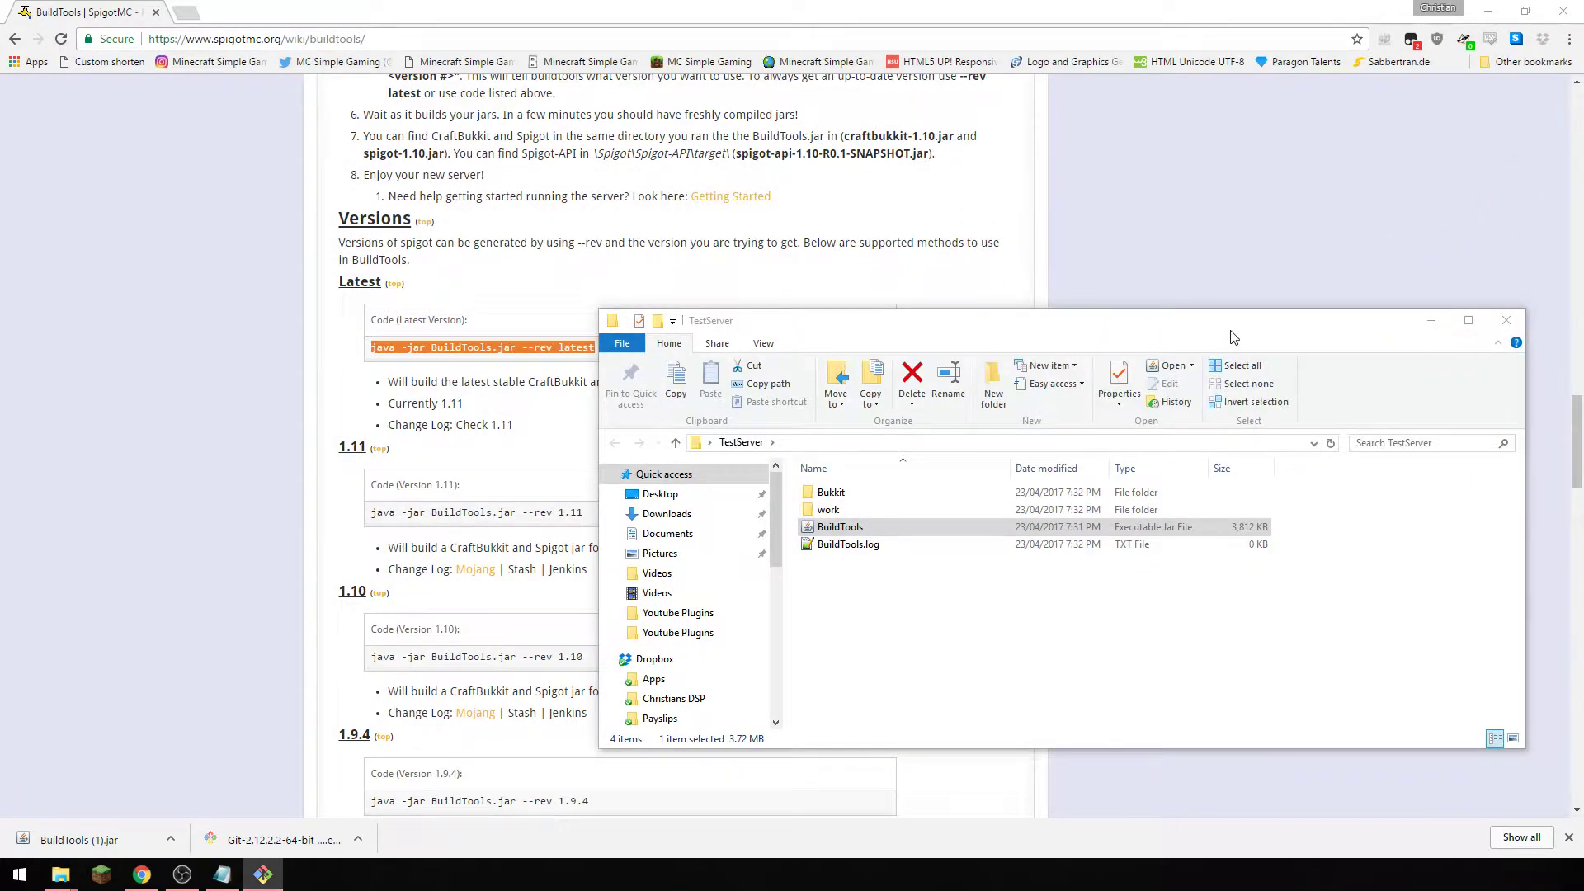
left_click_drag(1233, 338, 1583, 194)
- Bring the Server1.11.2 folder with the spigot-1.11.2 and craftbukkit-1.11.2 jars into view
left_click(60, 875)
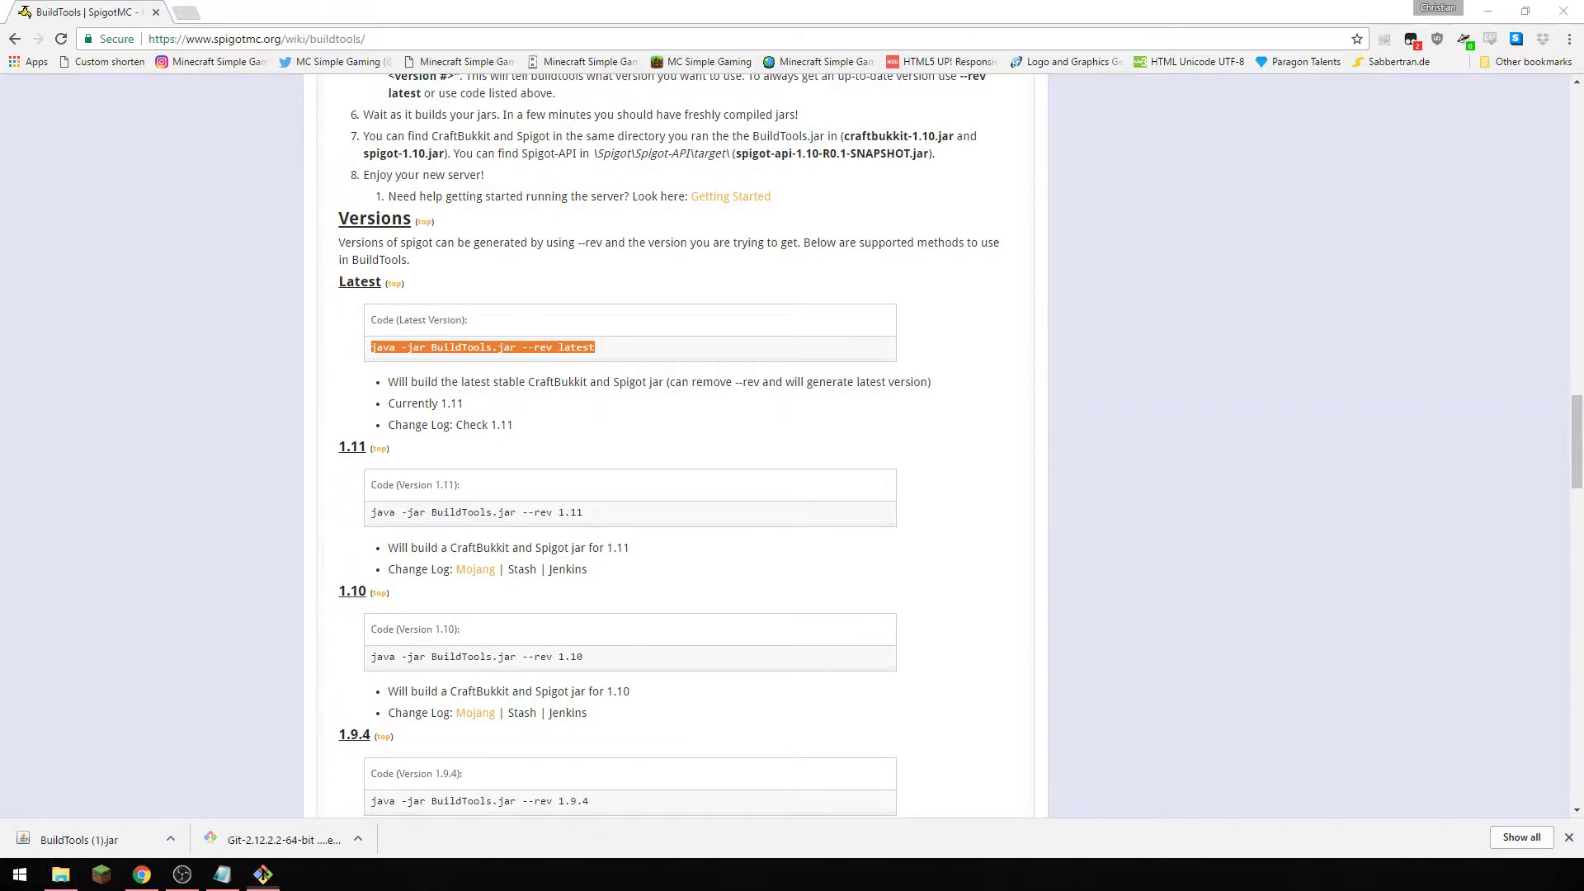
left_click_drag(1072, 313, 814, 176)
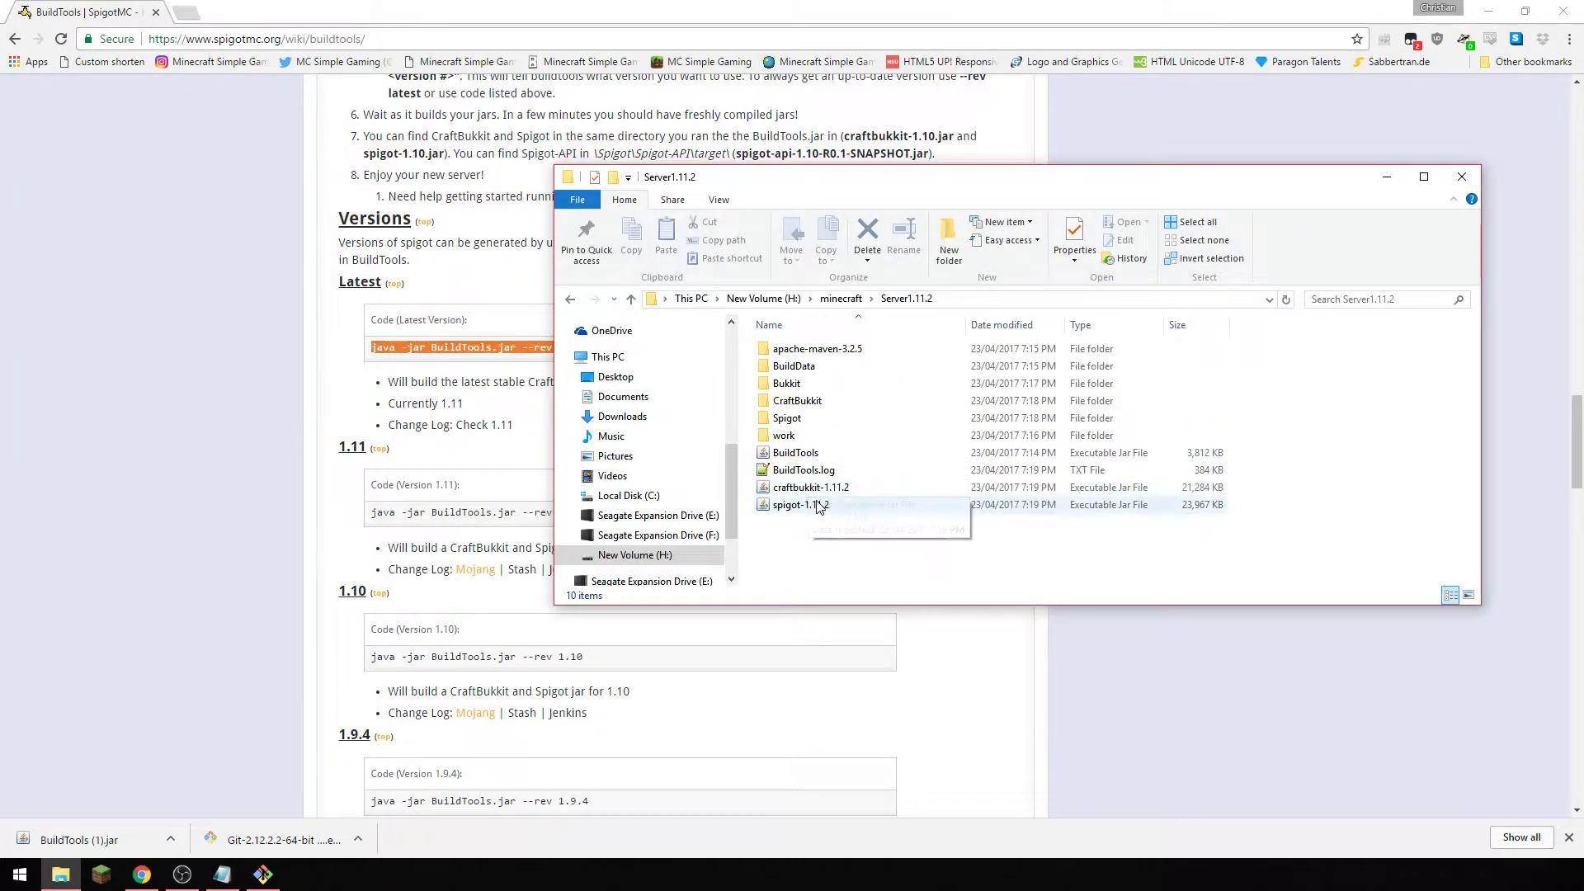
left_click_drag(885, 204, 996, 162)
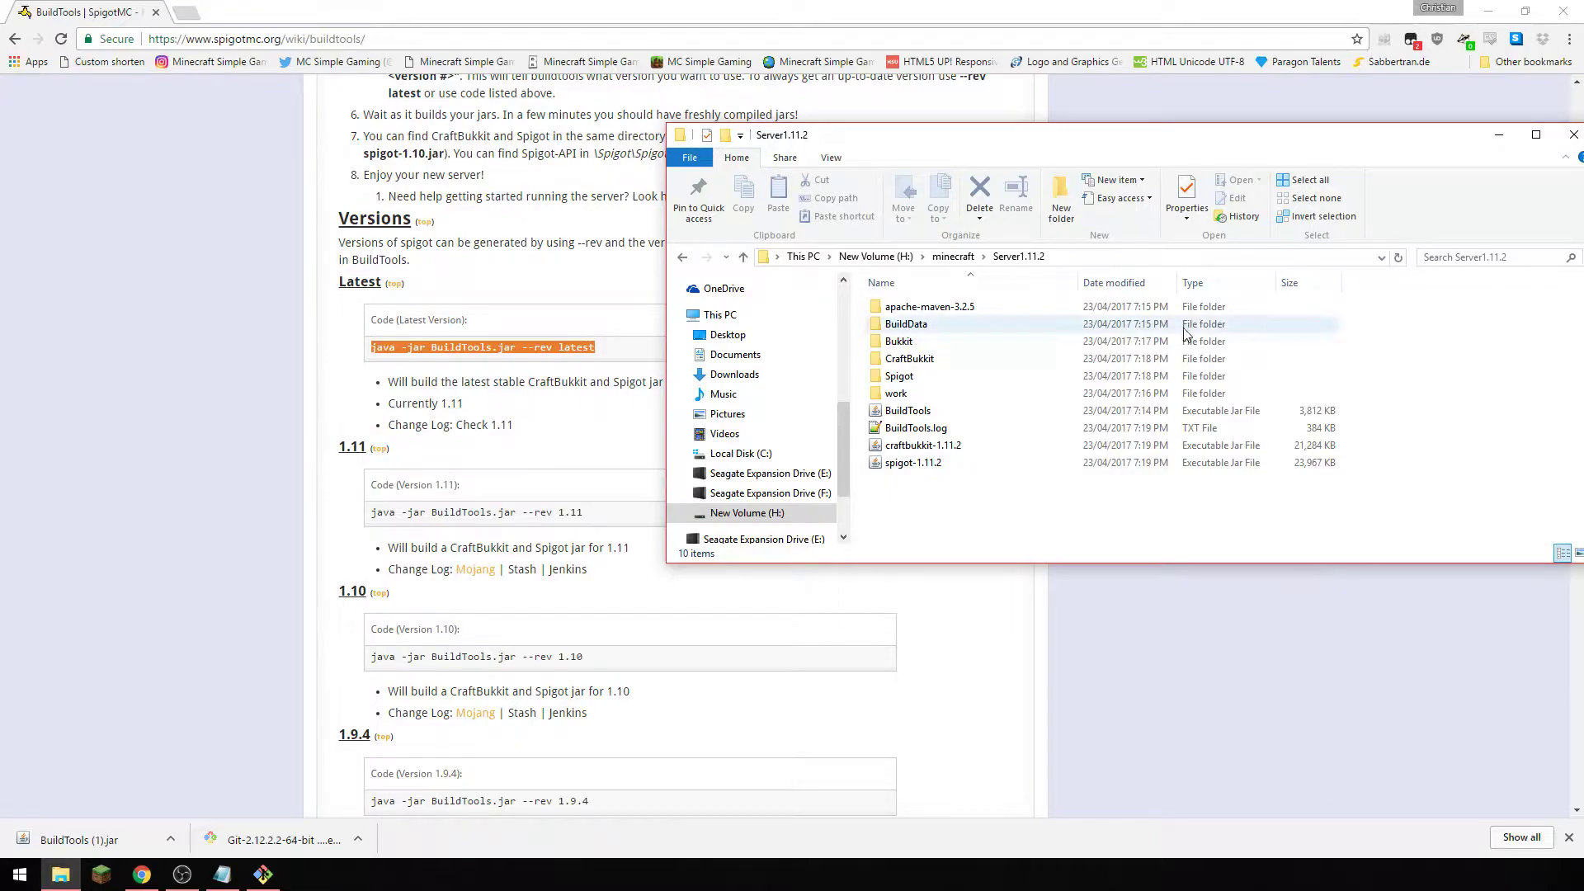
- Create an empty 'New Text Document.txt' in Server1.11.2 and open it in Notepad++
right_click(993, 502)
mouse_move(1122, 780)
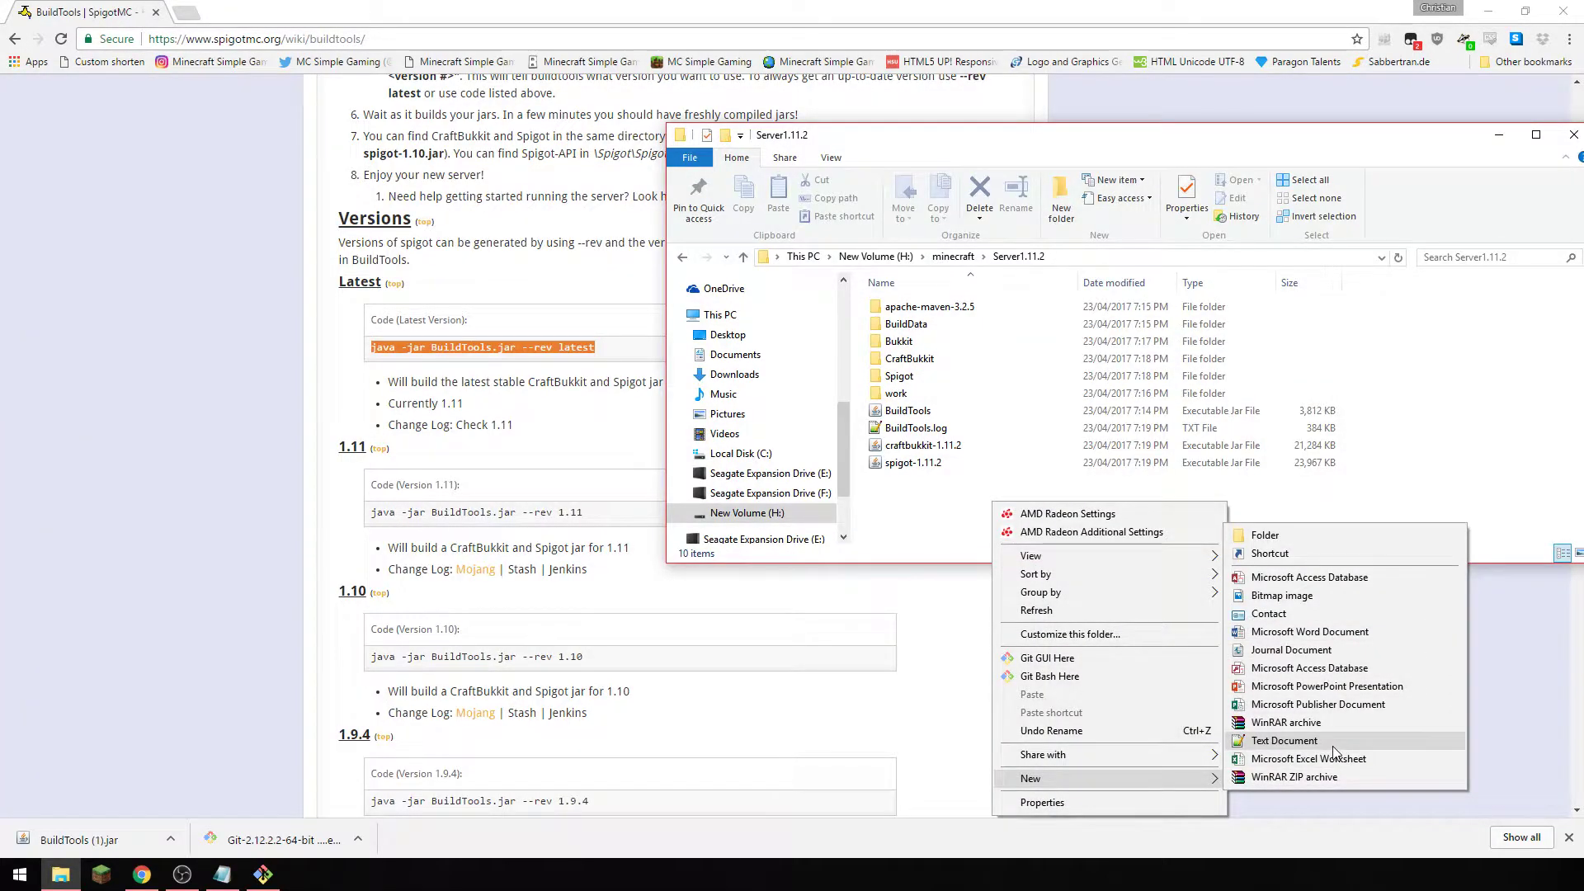
left_click(1284, 741)
left_click(932, 507)
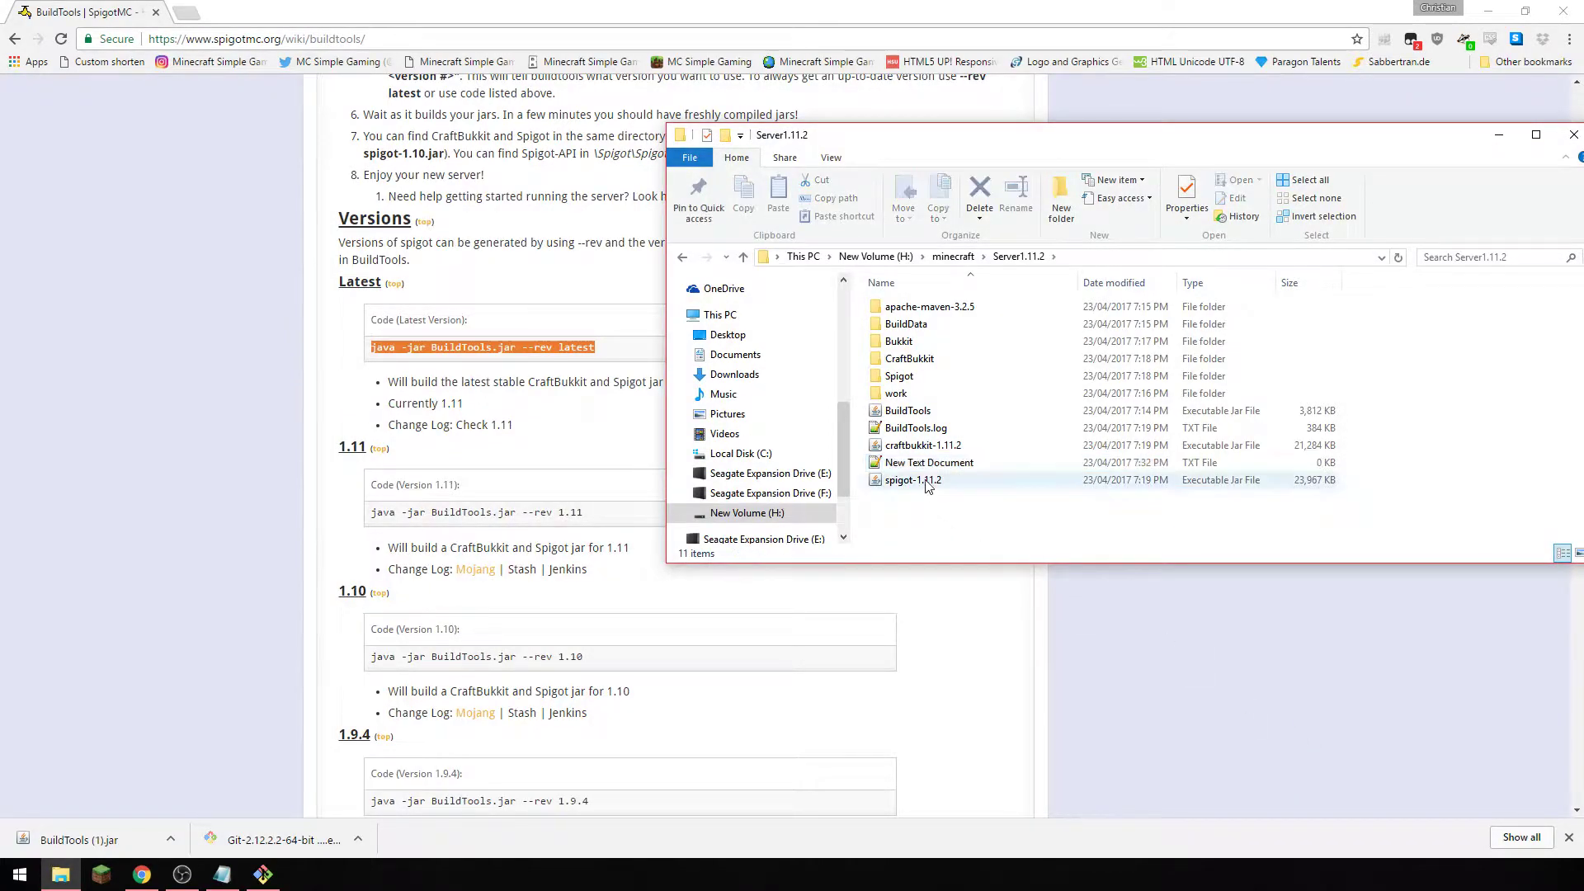
left_click(928, 472)
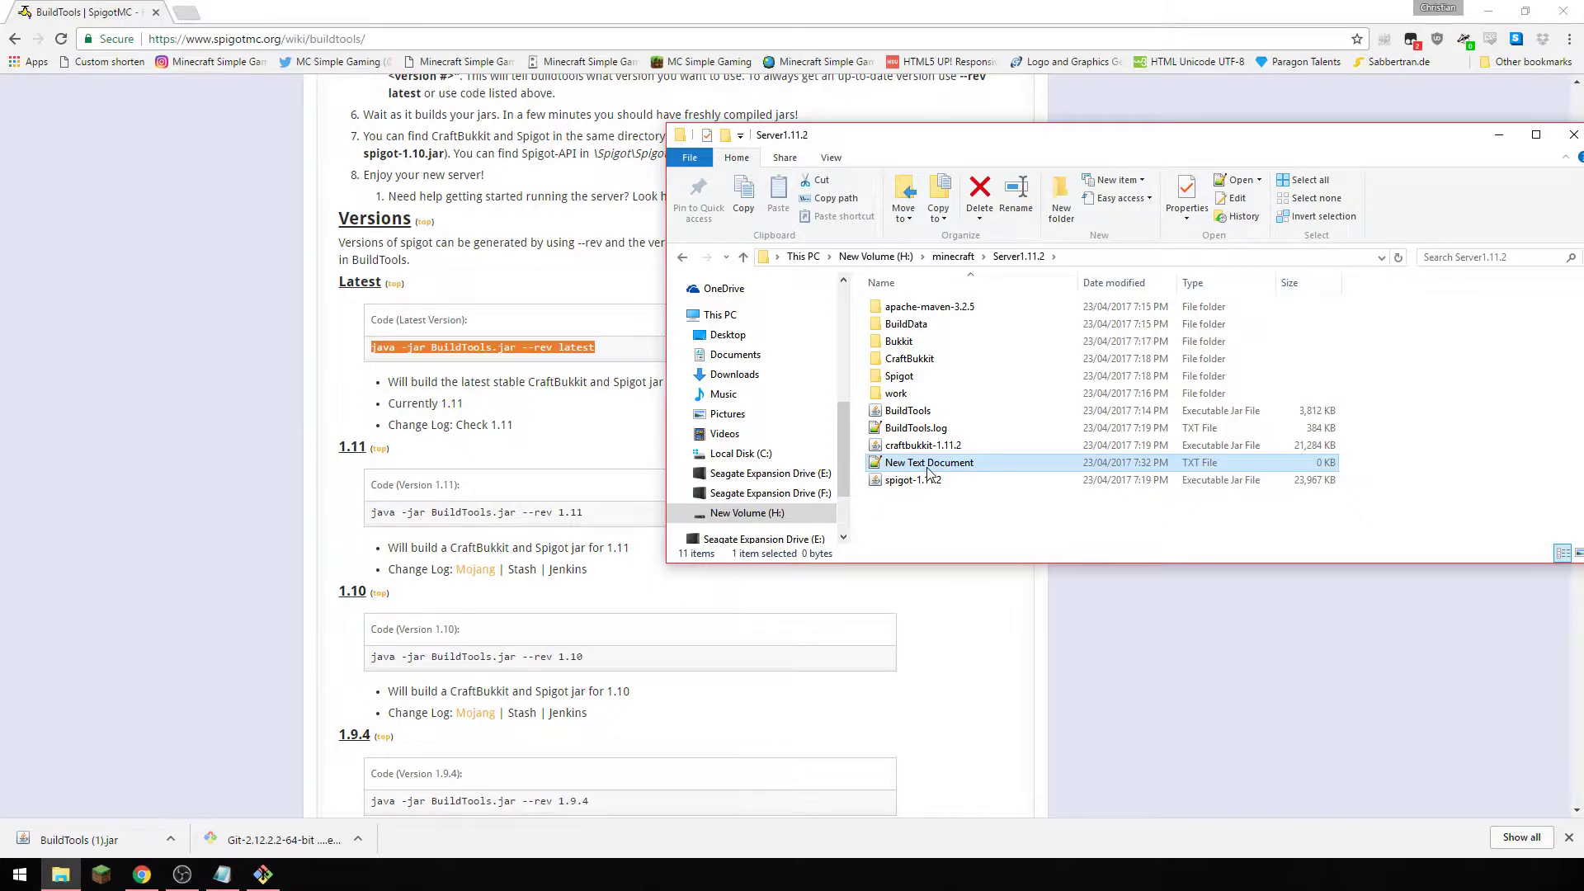
double_click(930, 467)
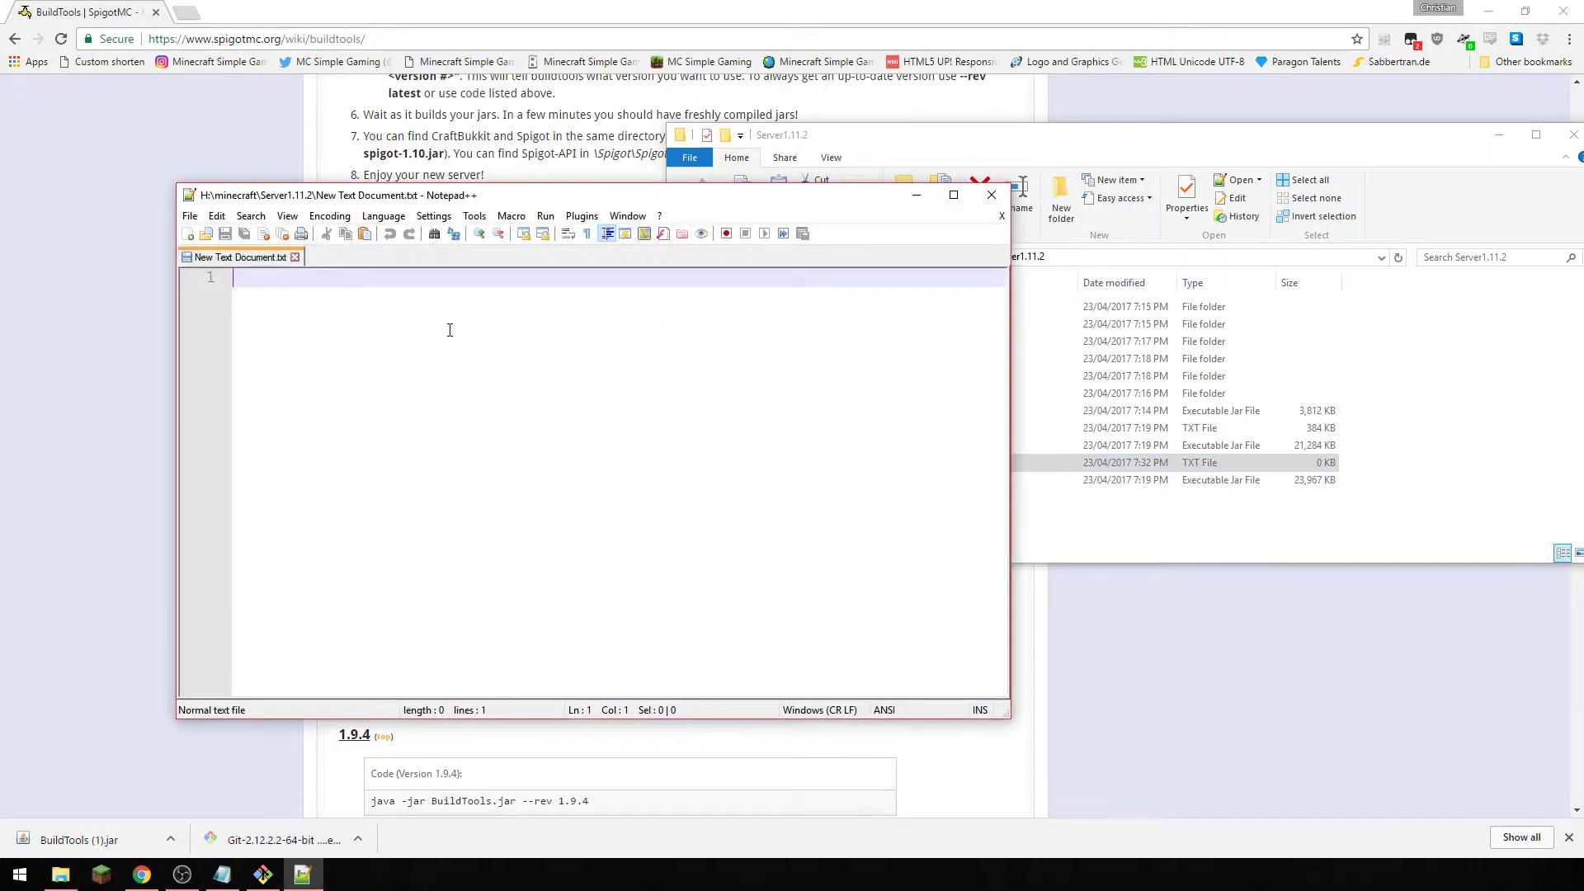
left_click_drag(487, 203, 905, 182)
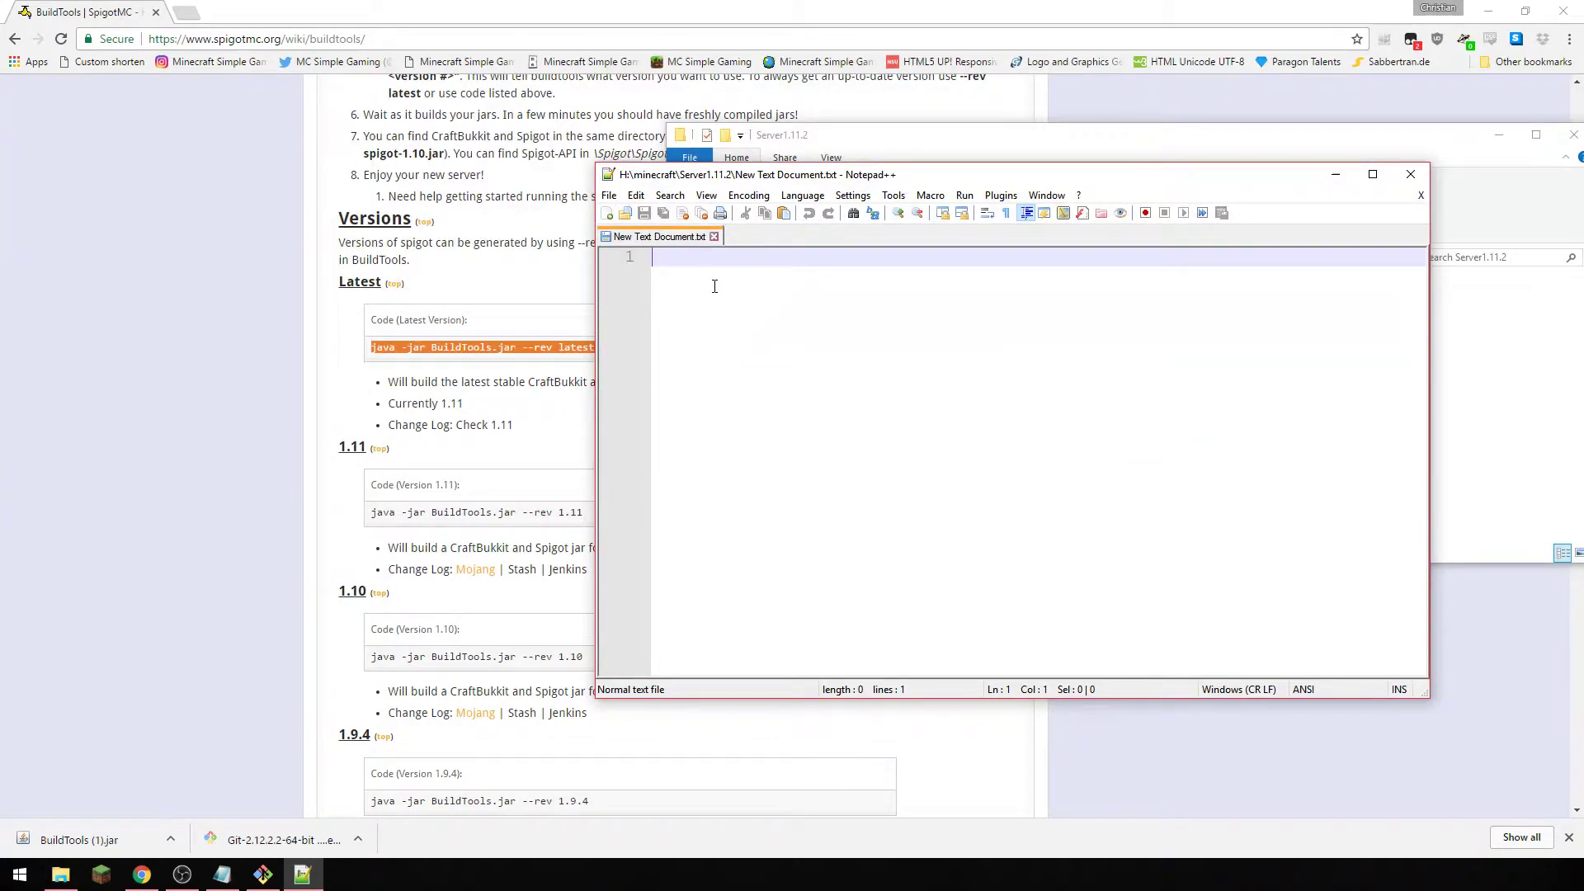
type("@ech")
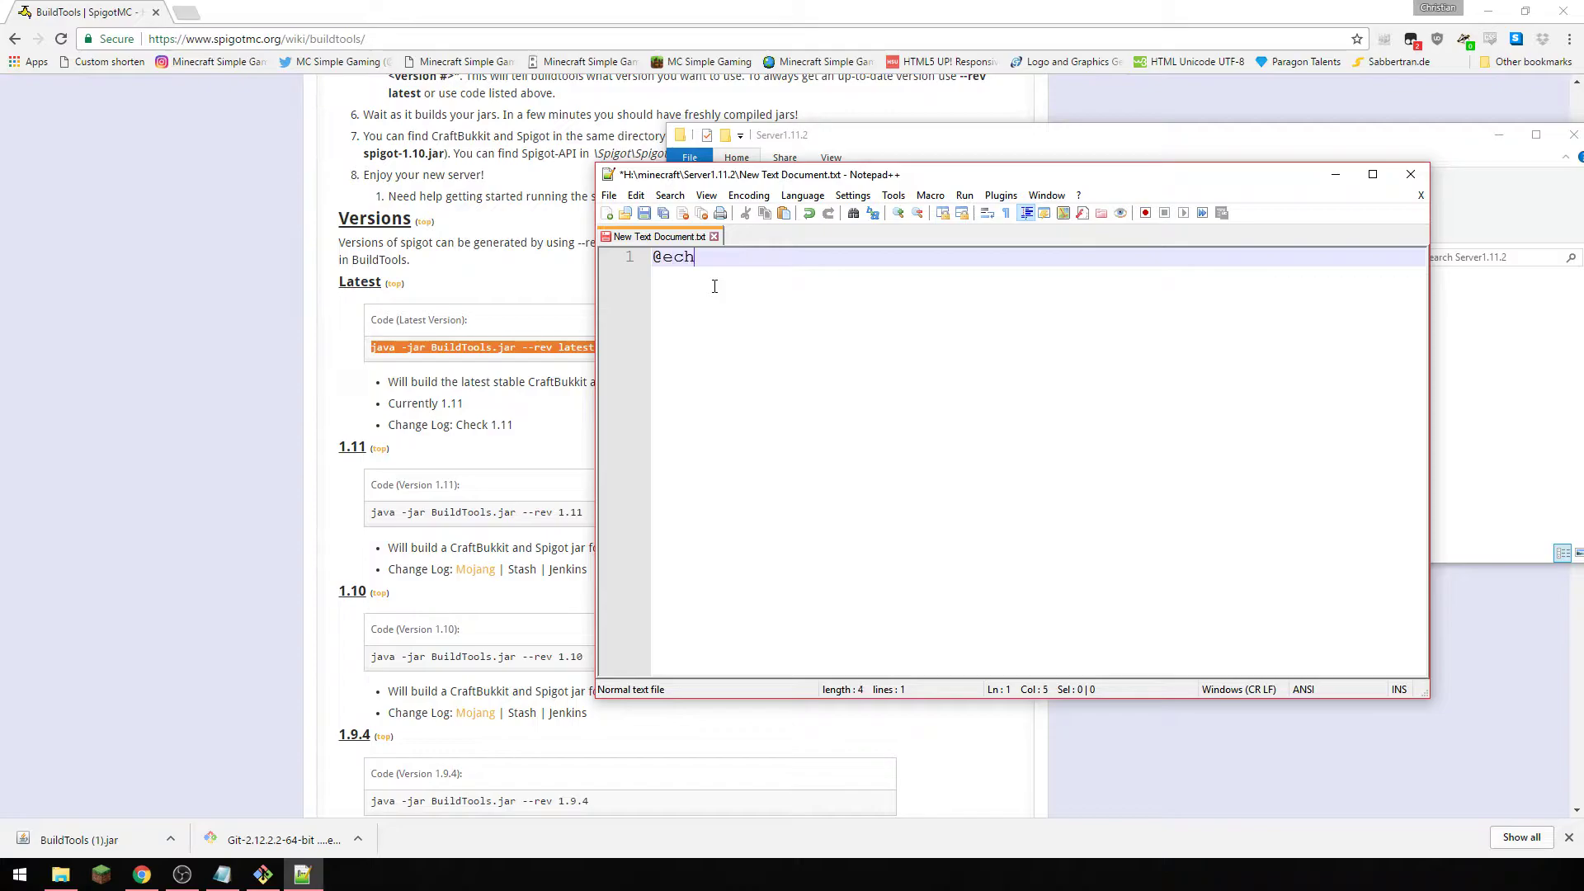
type("o off")
key("Return")
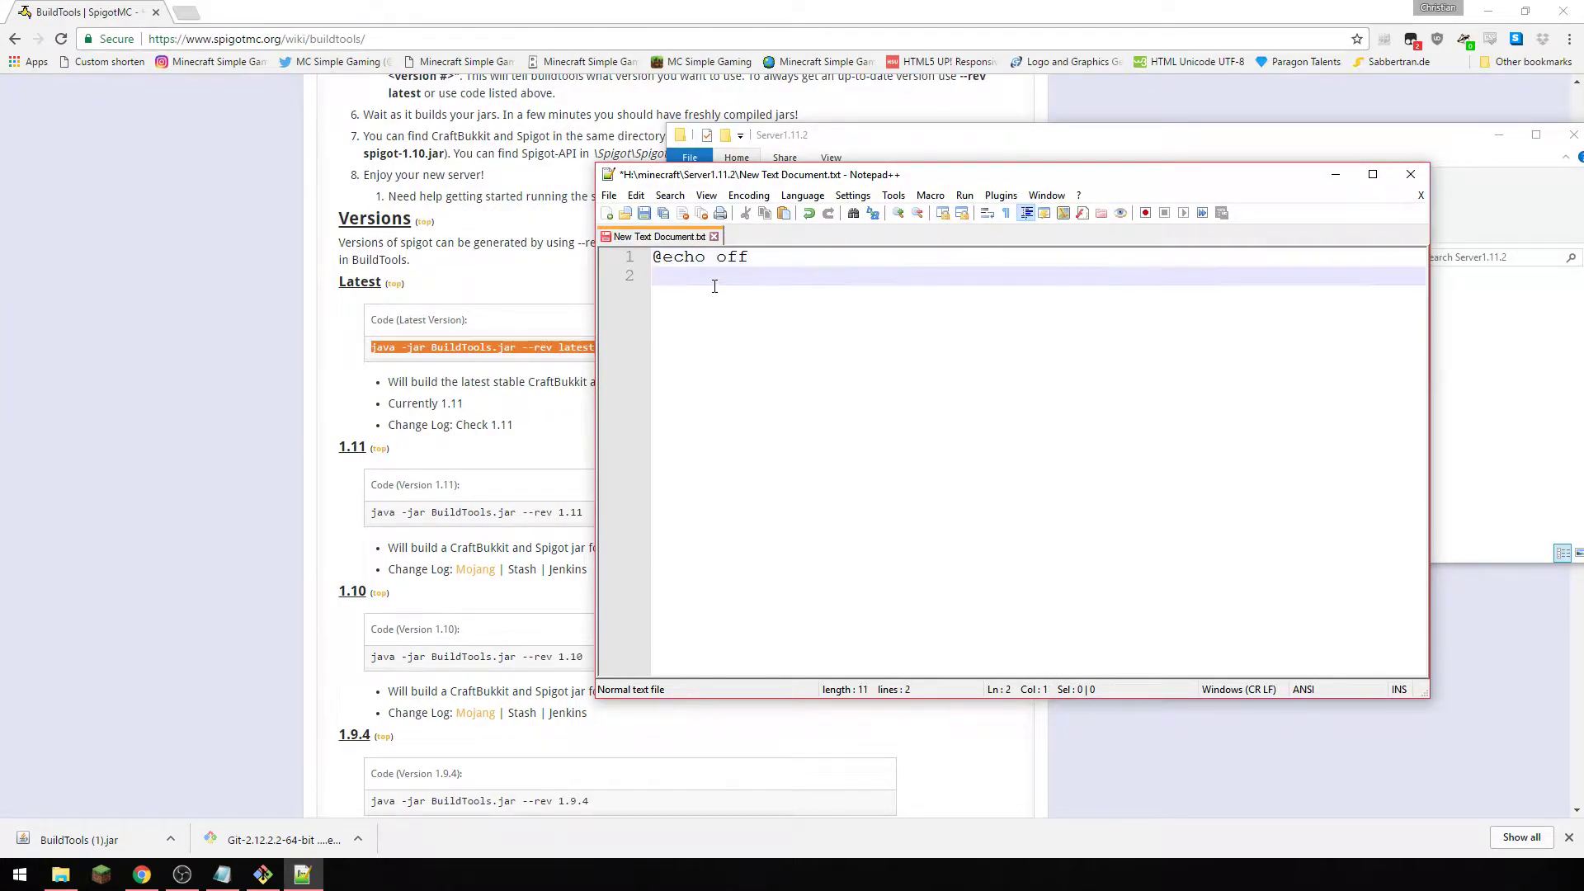
type("java -")
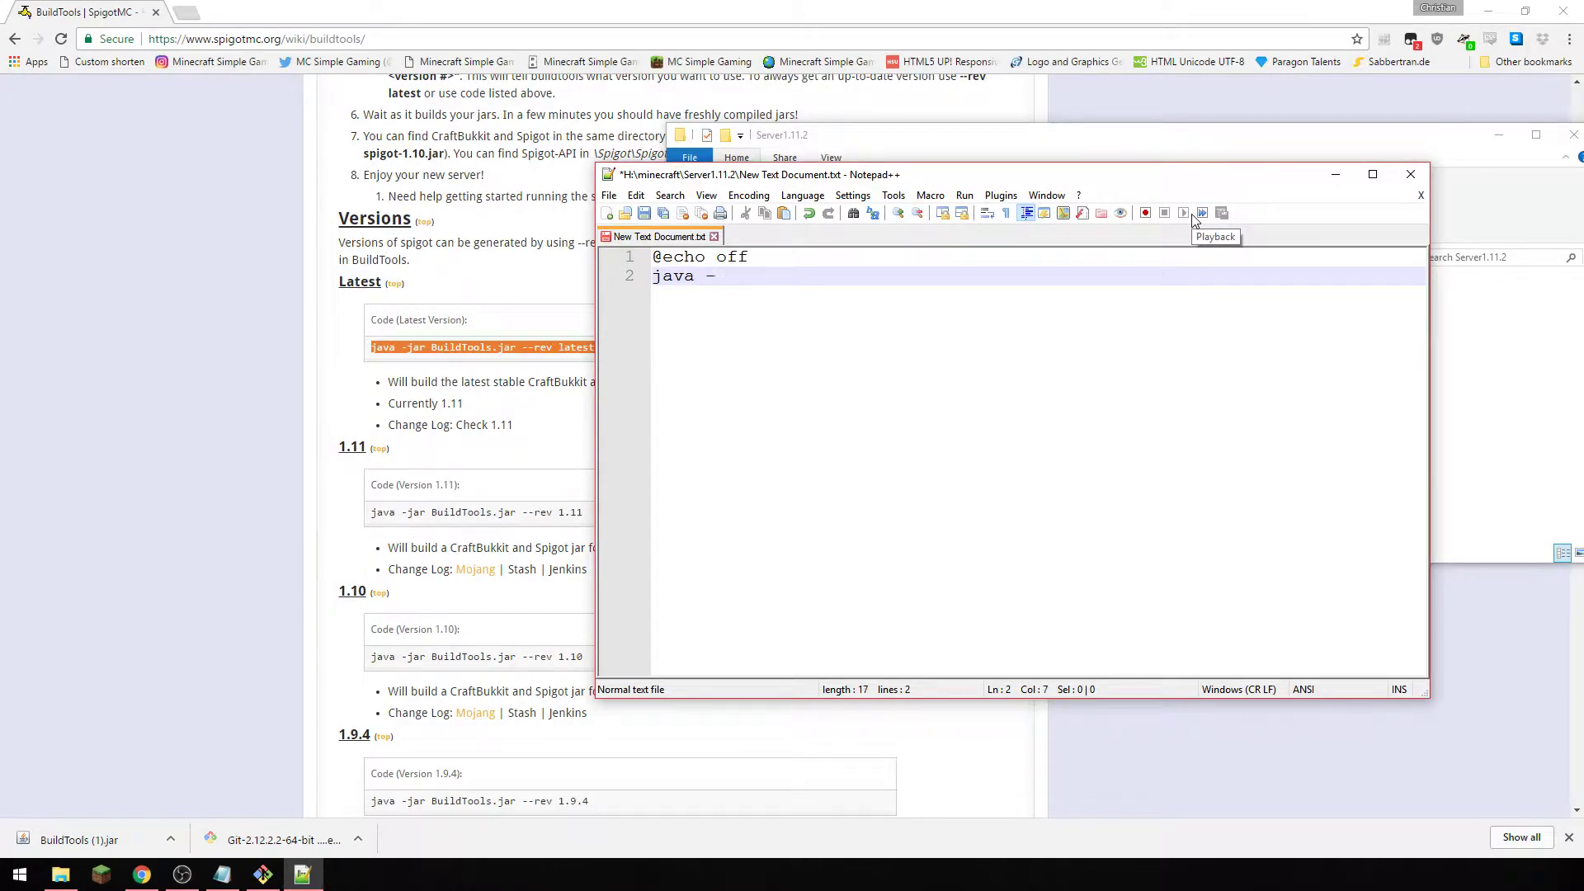
type("X")
type("ms")
type("1204")
key("BackSpace")
key("BackSpace")
key("BackSpace")
type("024")
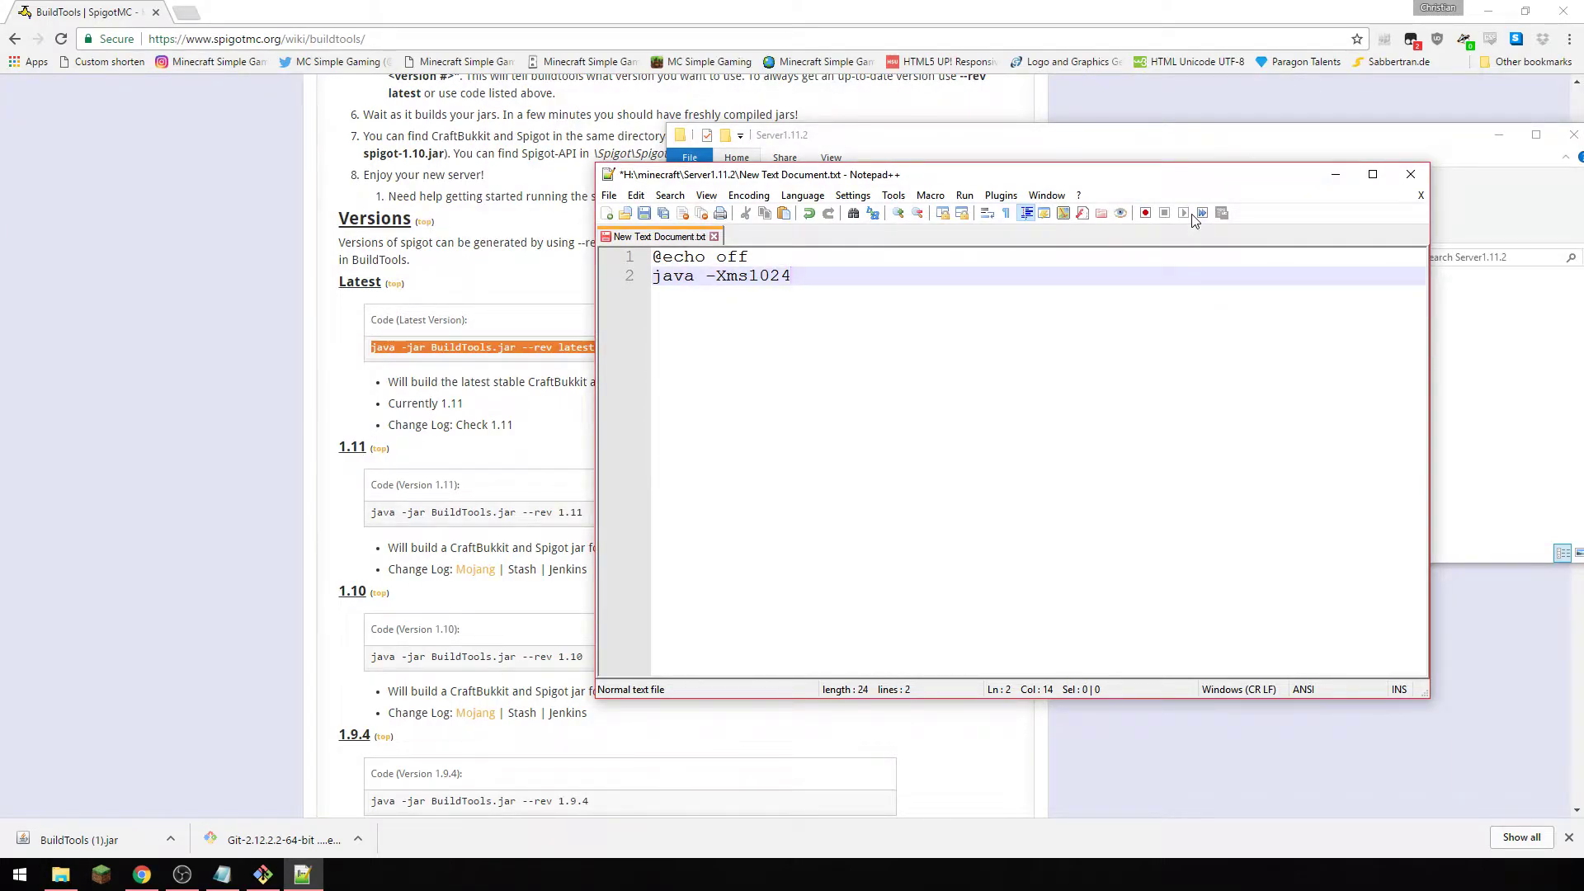
type("M")
type(" -Xmx")
type("40")
type("96")
type("M")
type("-jar")
type(" spo")
type("igot")
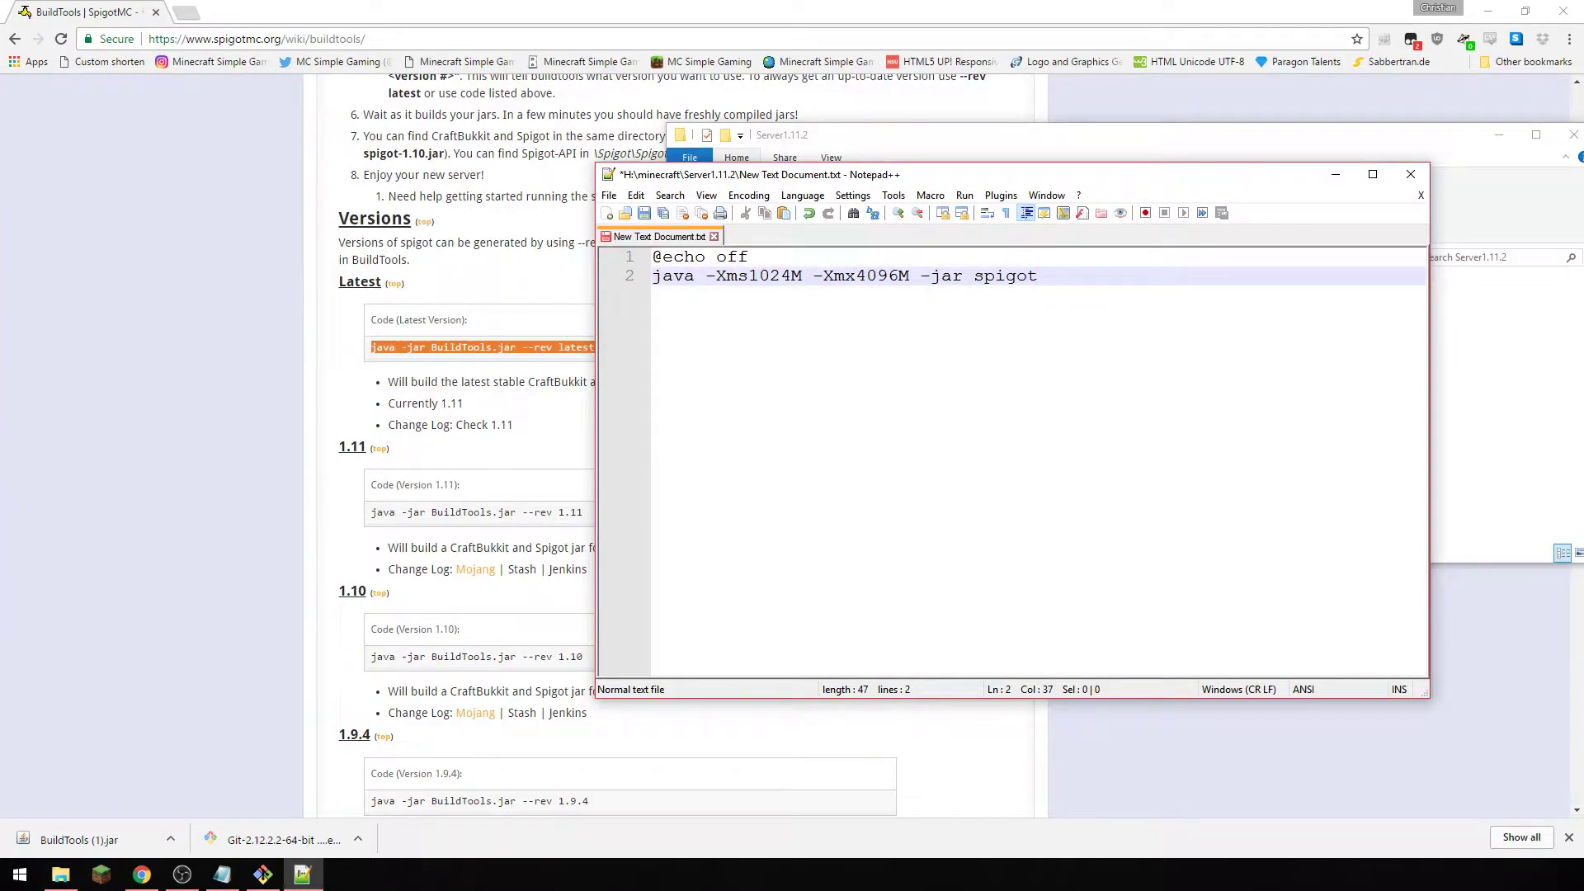
type("-1.11.2.jar")
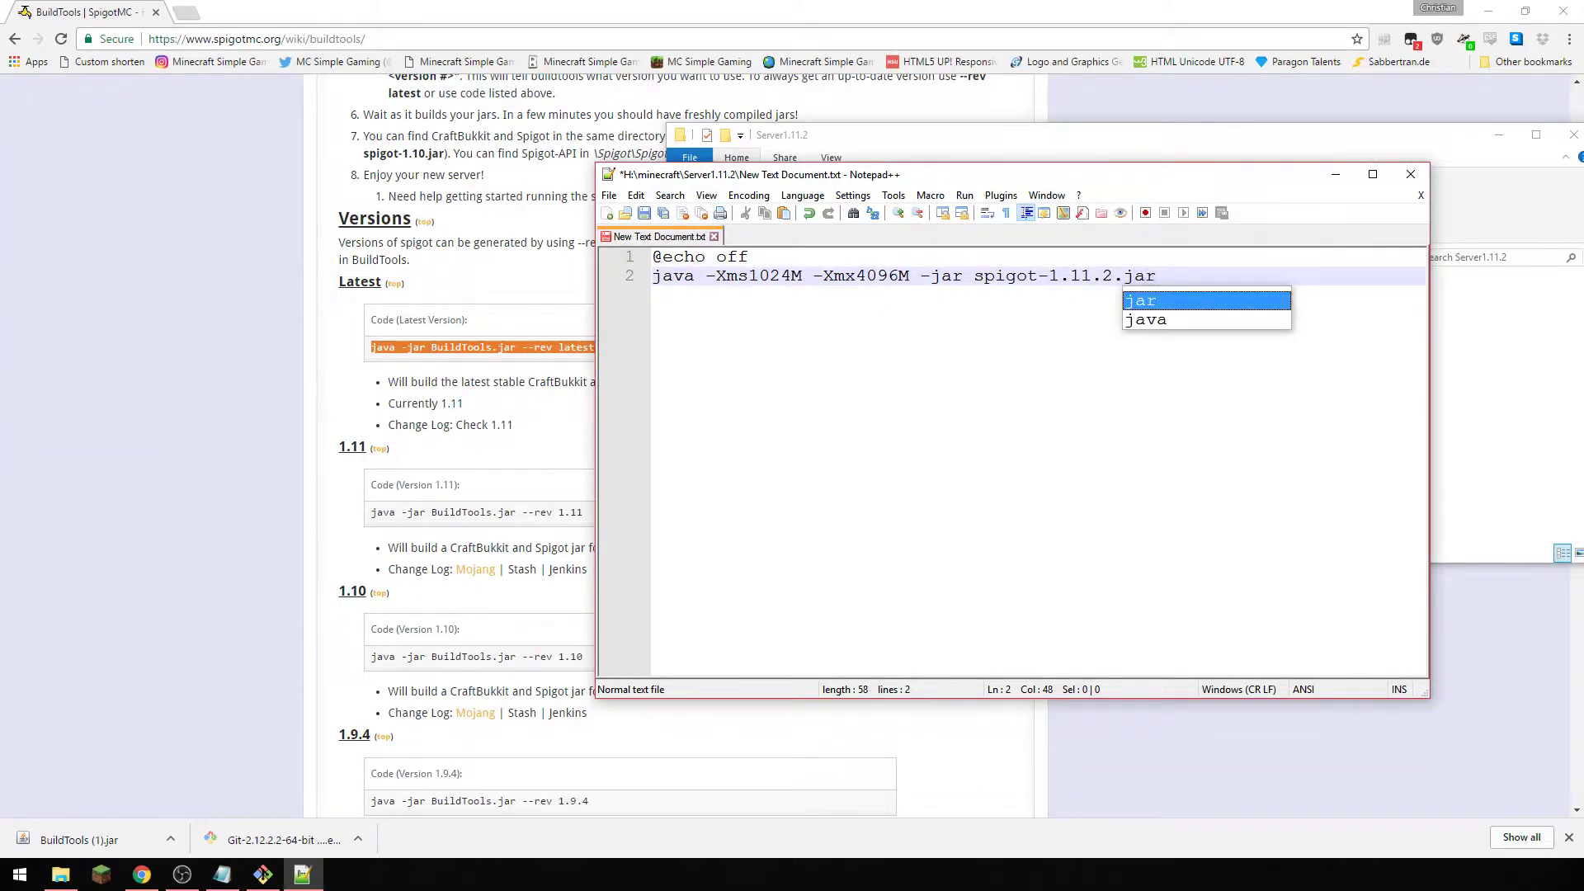
- Check the 1.11 version in the BuildTools wiki's build command
key("Escape")
left_click(1004, 160)
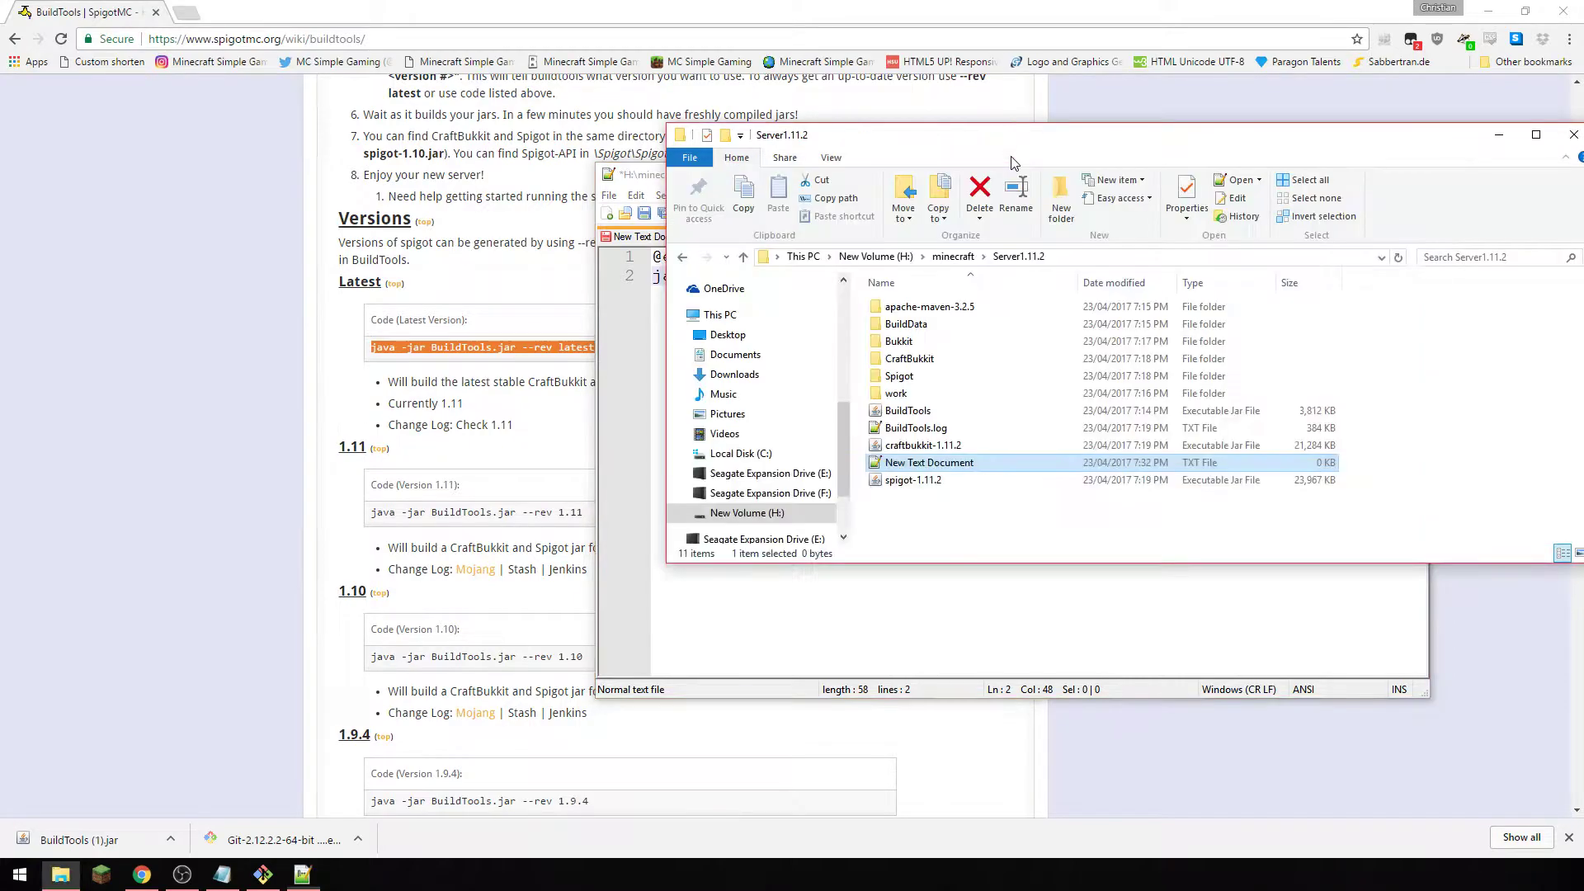
left_click(753, 618)
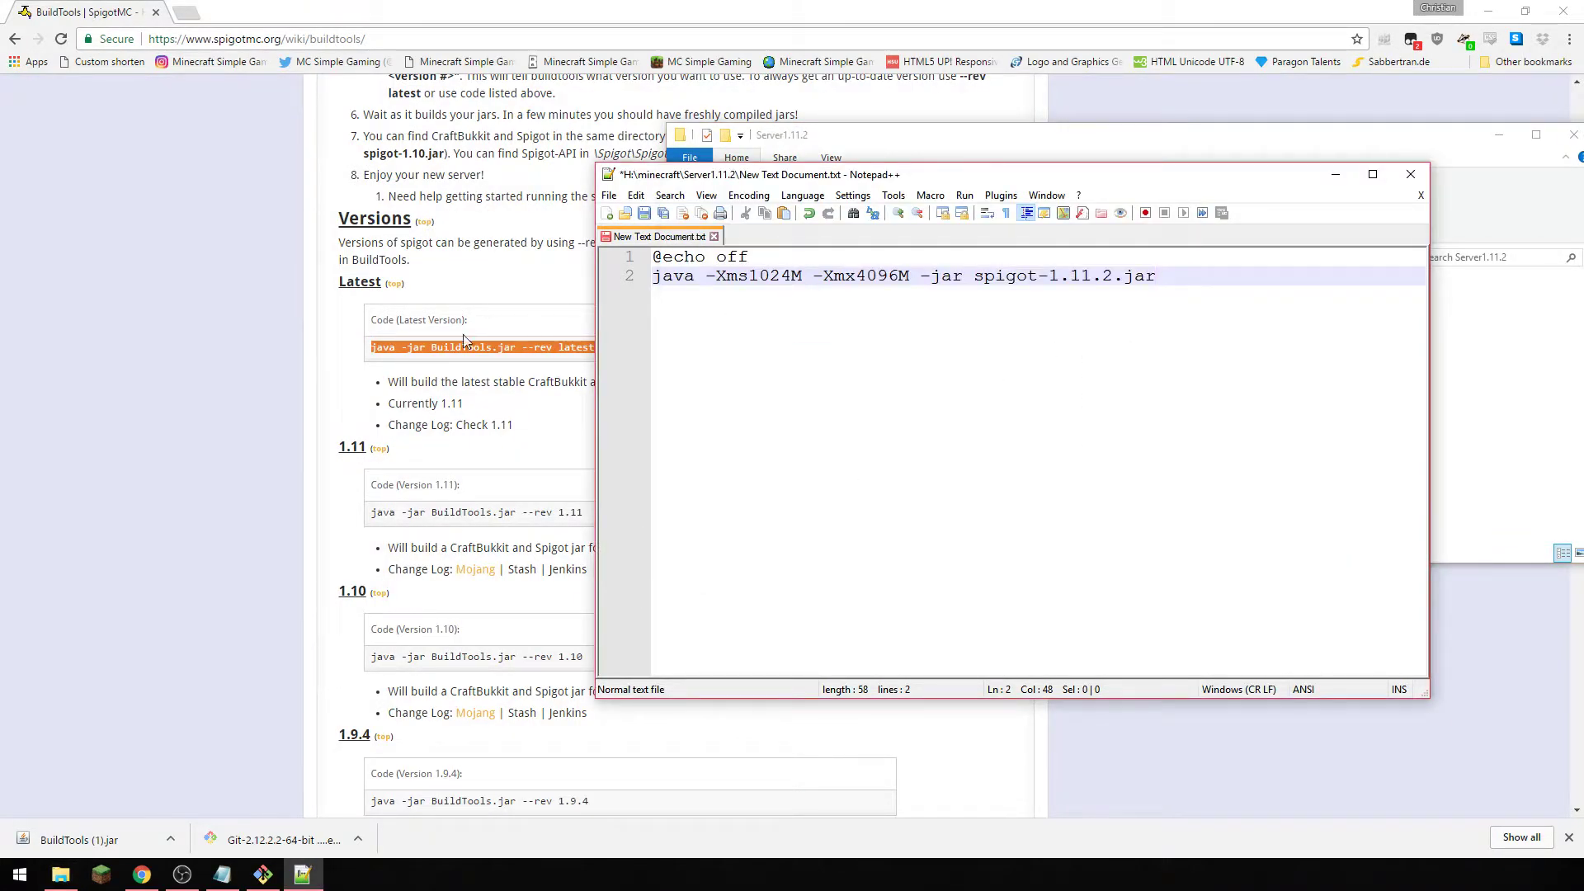
left_click(422, 350)
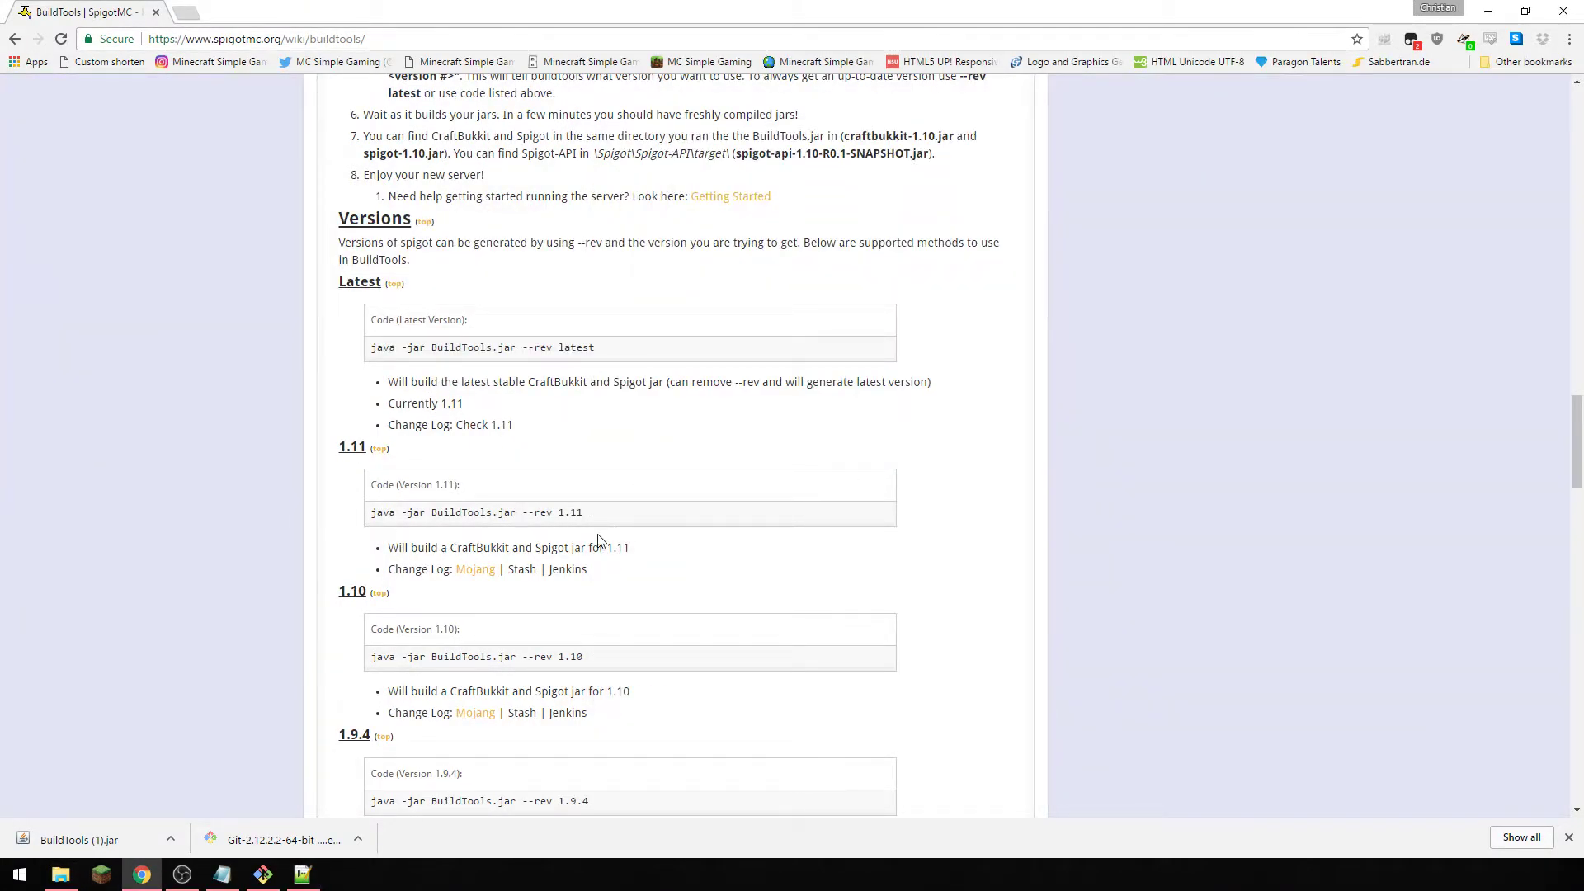
left_click_drag(586, 516, 558, 518)
scroll(660, 737, "down", 4)
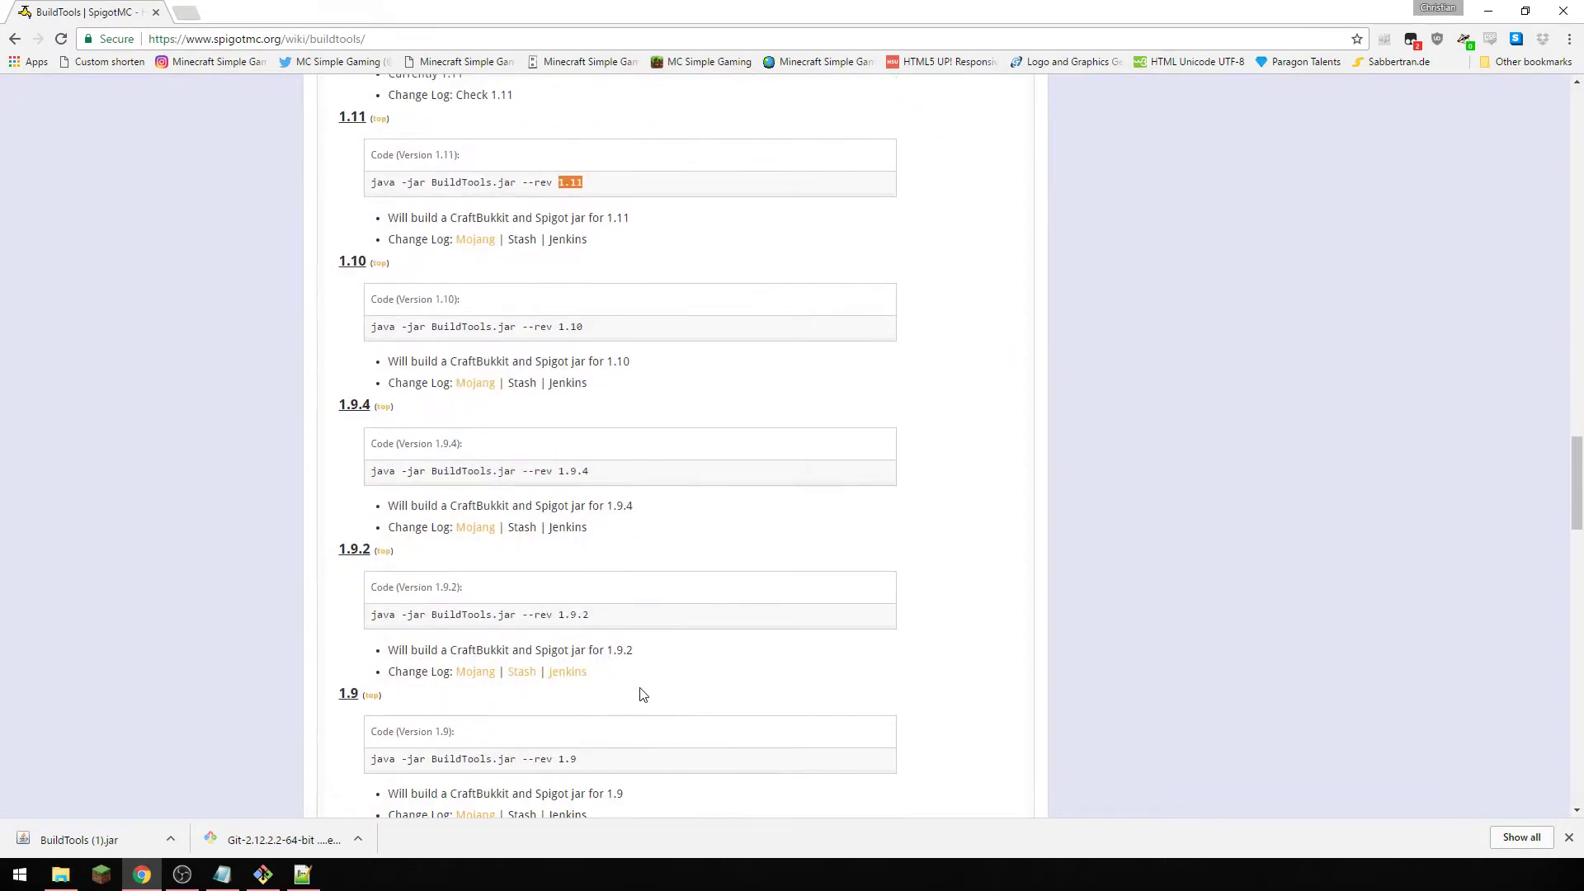
left_click_drag(637, 617, 509, 615)
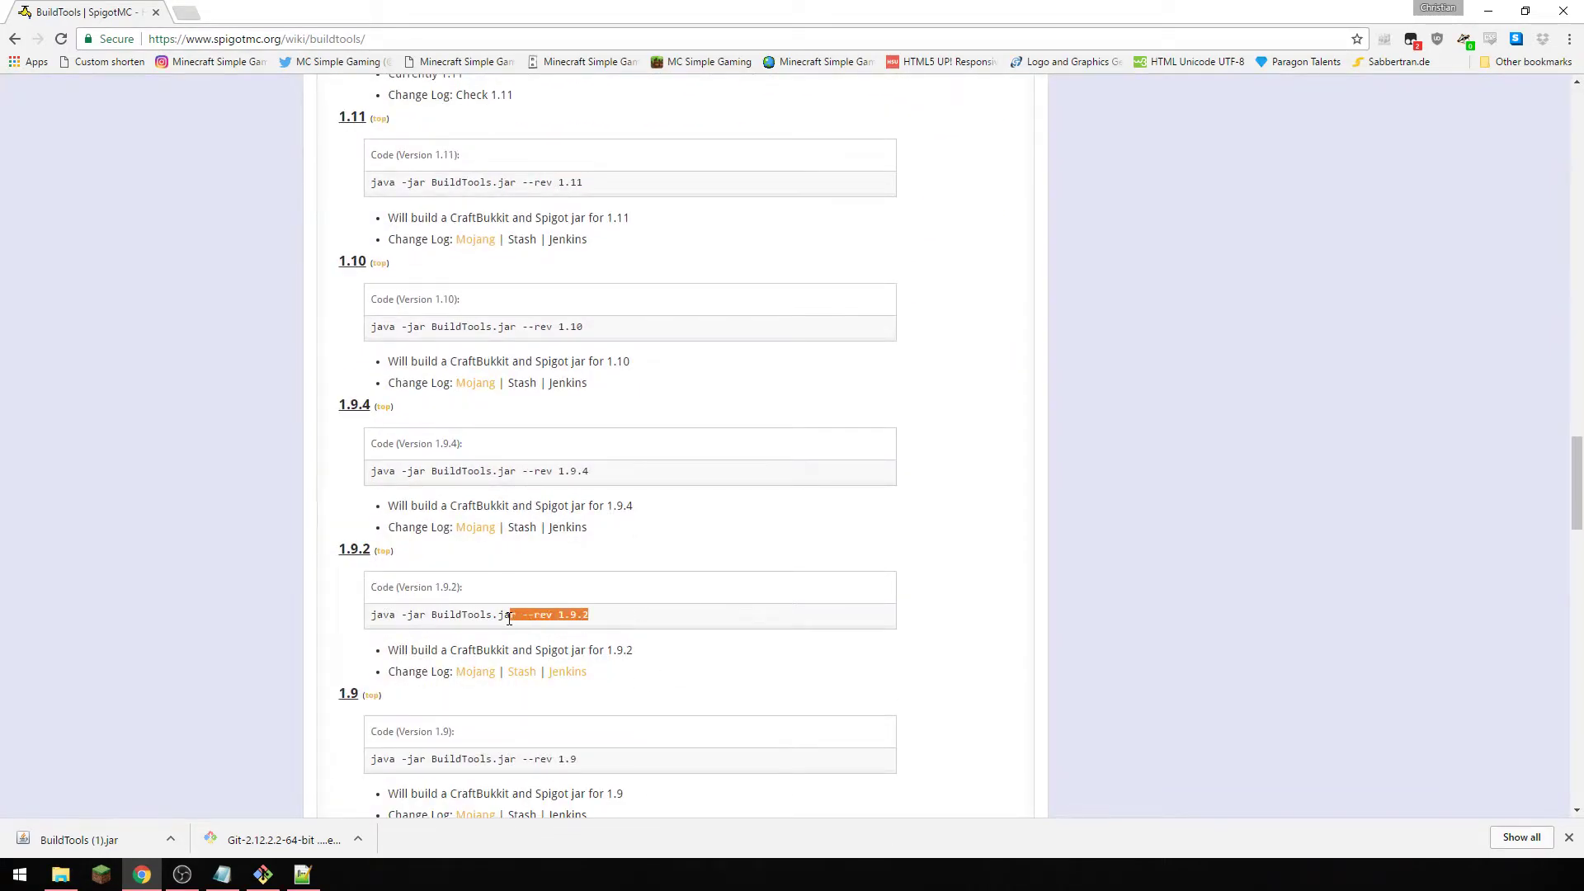
- Add a 'pause' line after the java command in the script
left_click(302, 874)
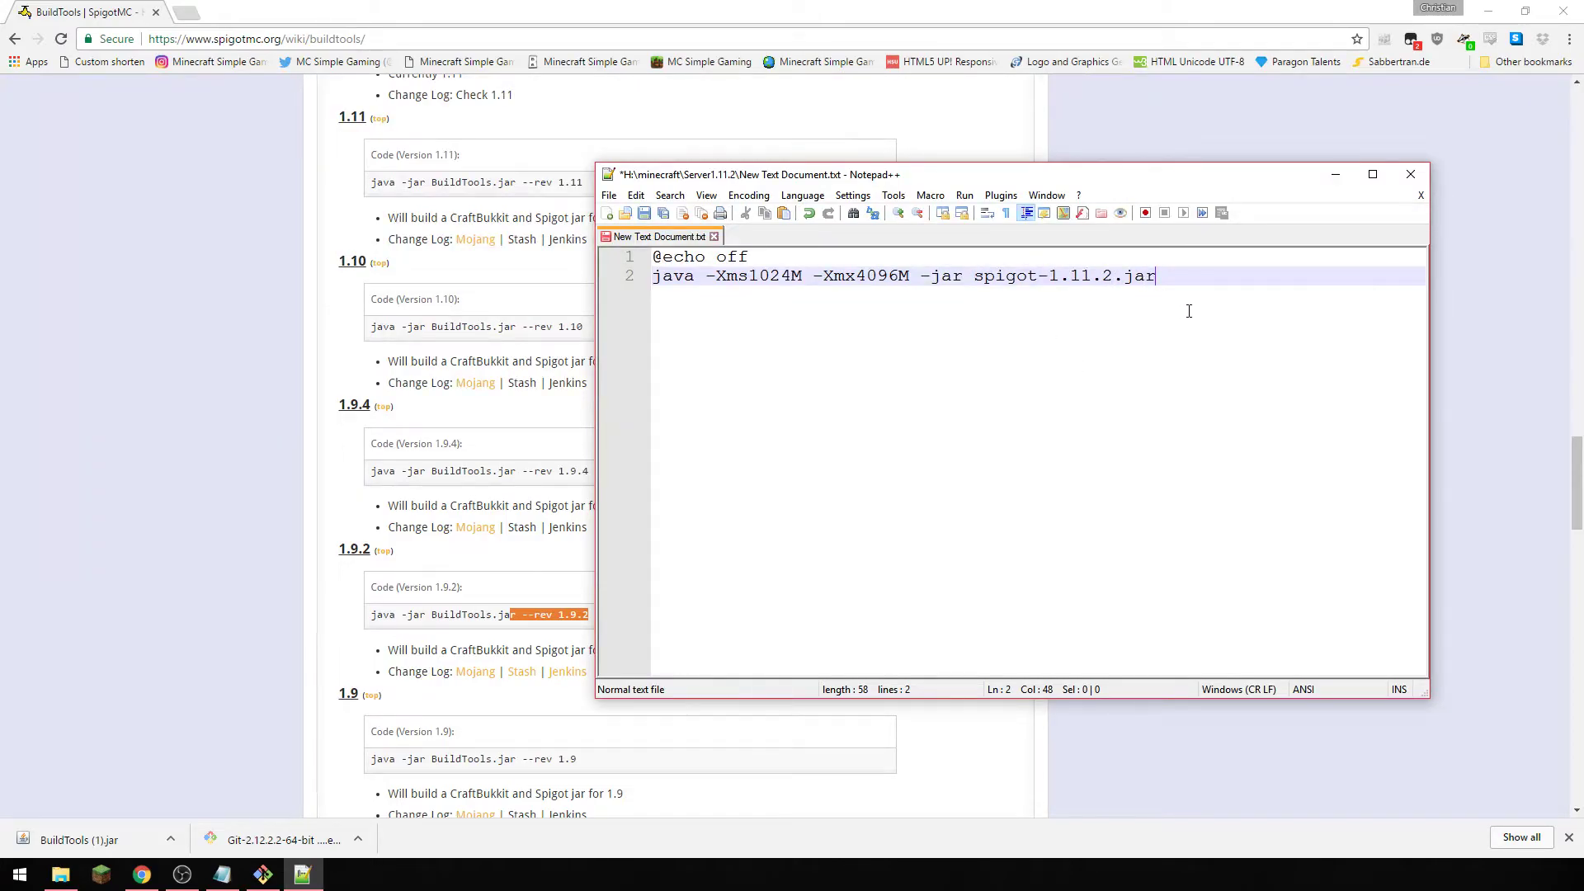
key("Return")
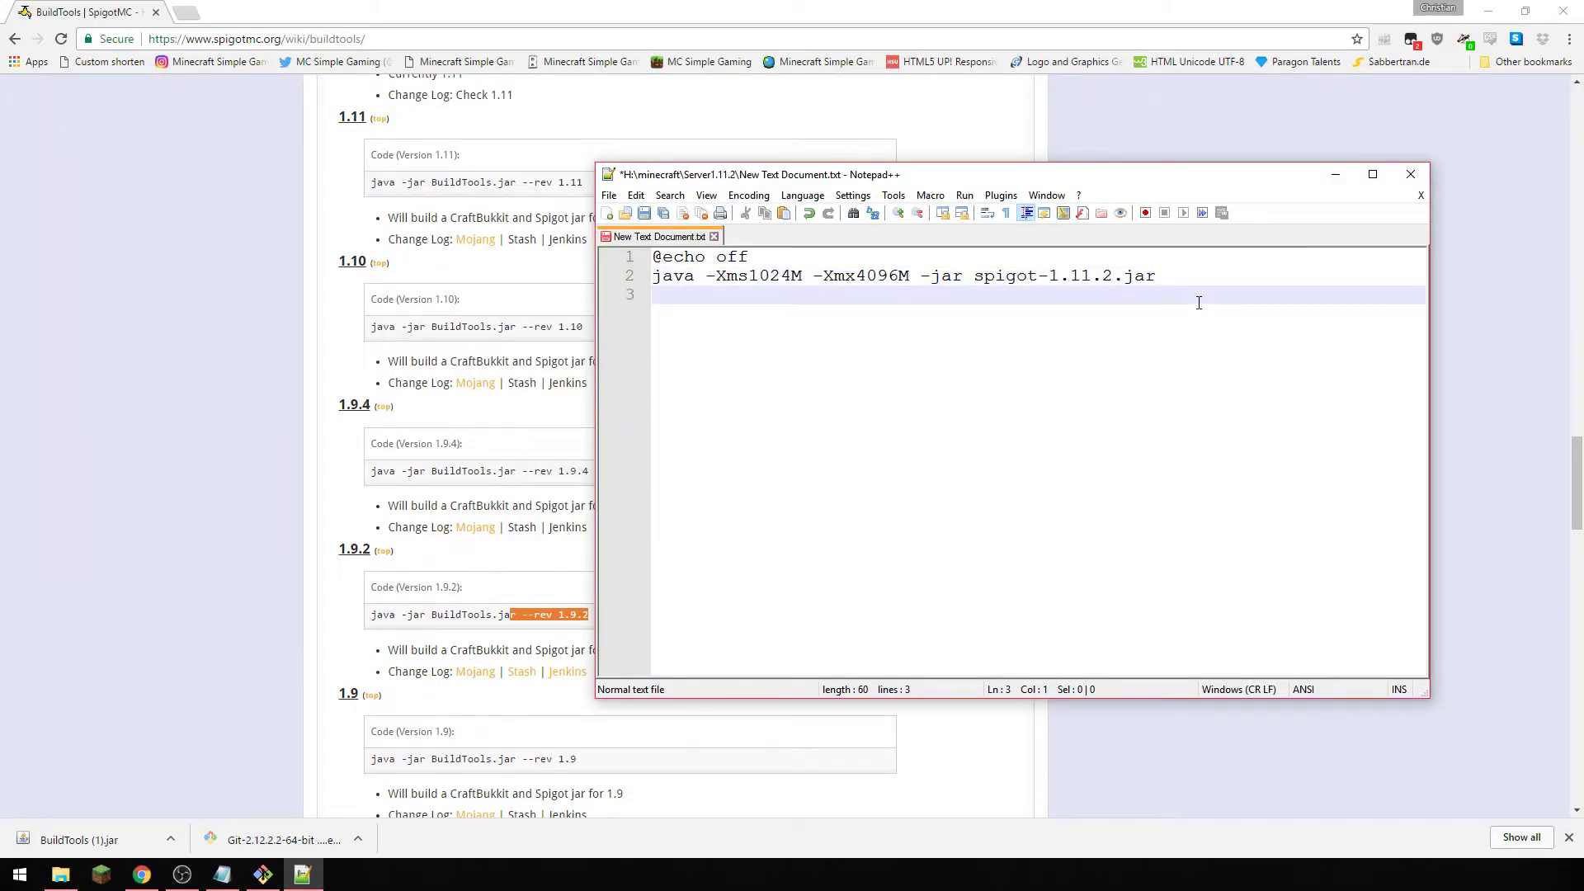
type("pause")
- Save the script as start.bat with file type All types in Server1.11.2
left_click(609, 195)
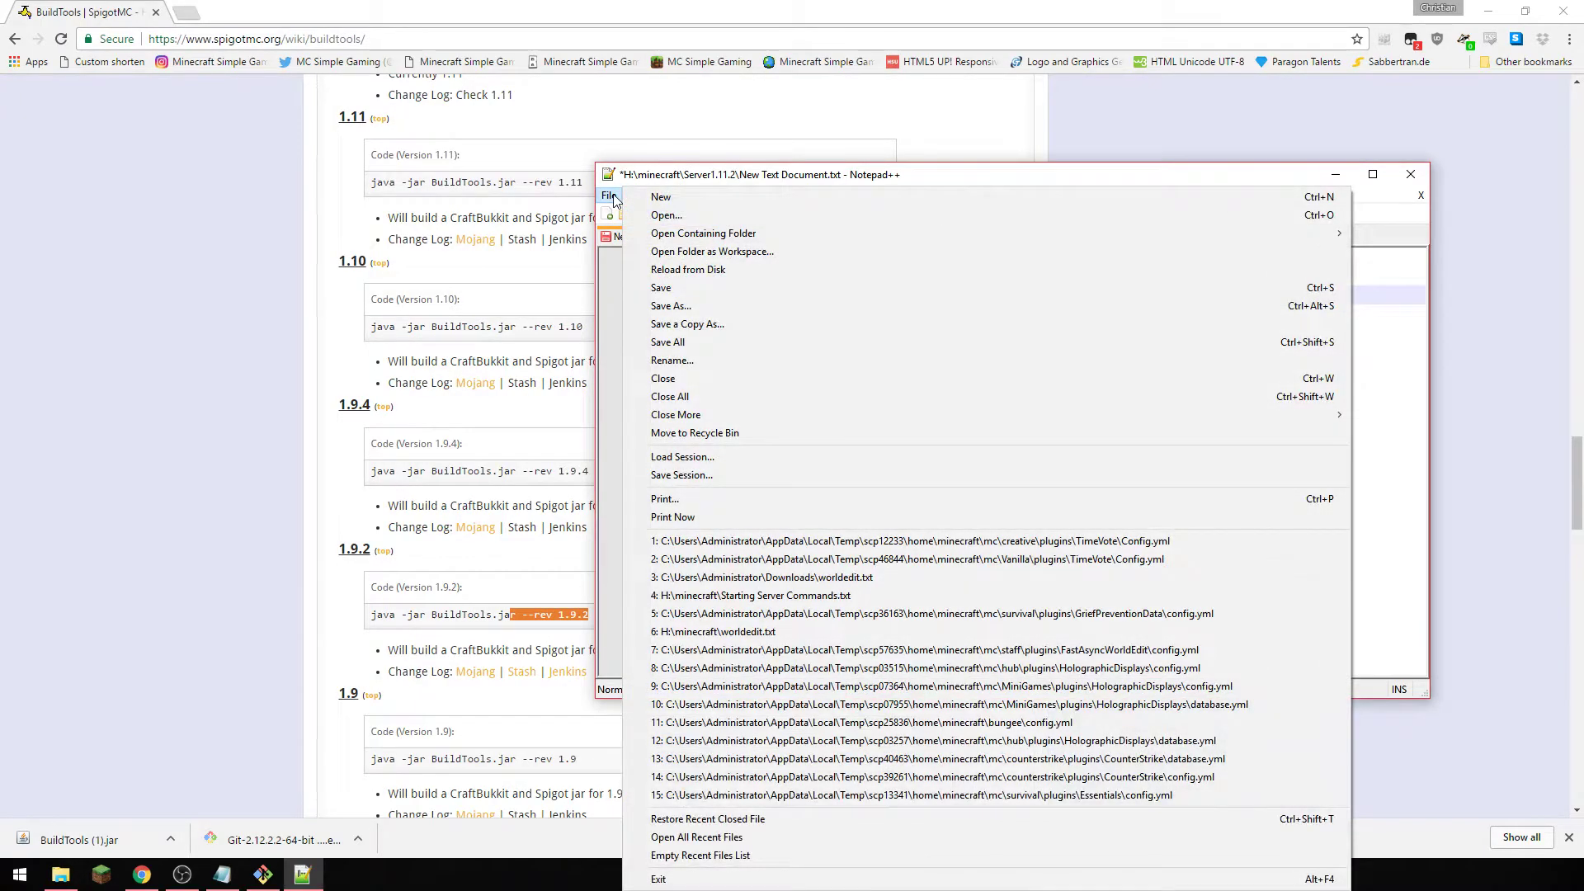
left_click(675, 305)
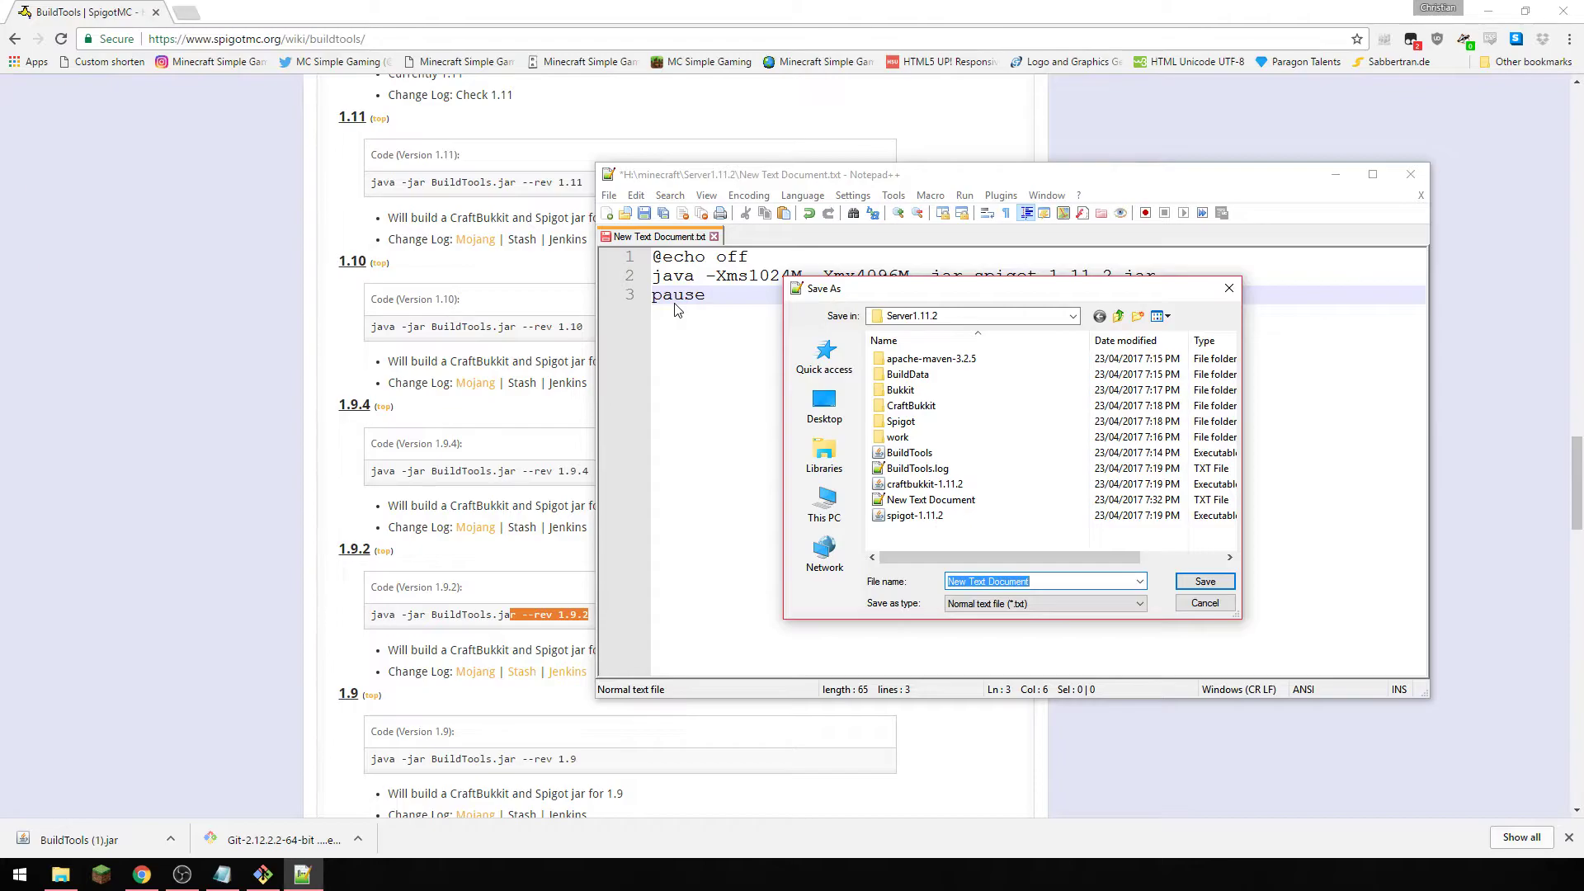
left_click(1141, 604)
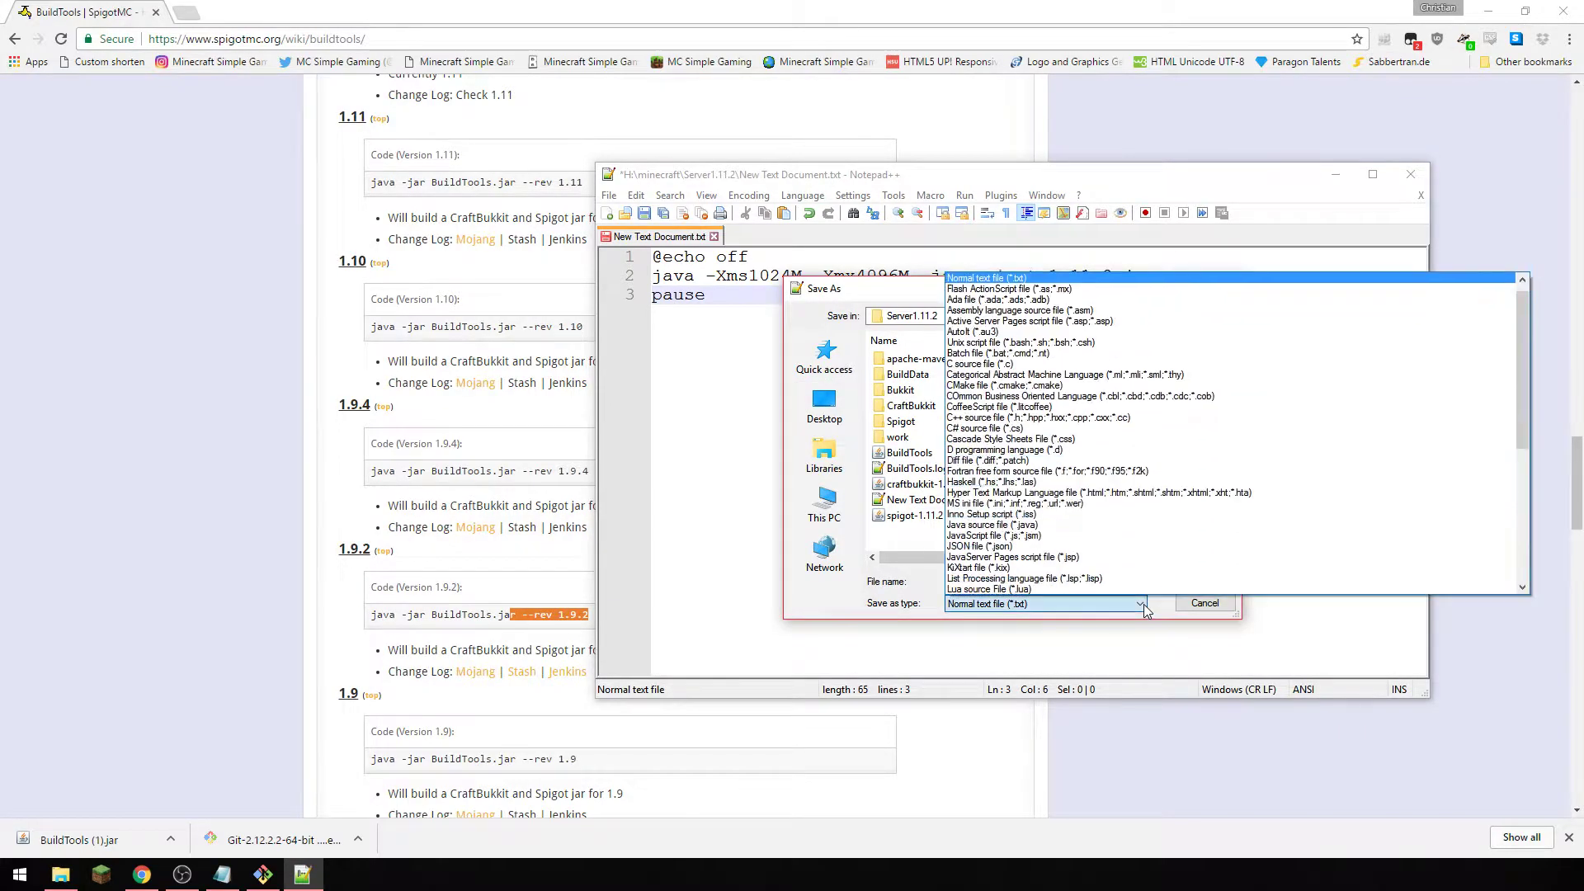
left_click(1037, 279)
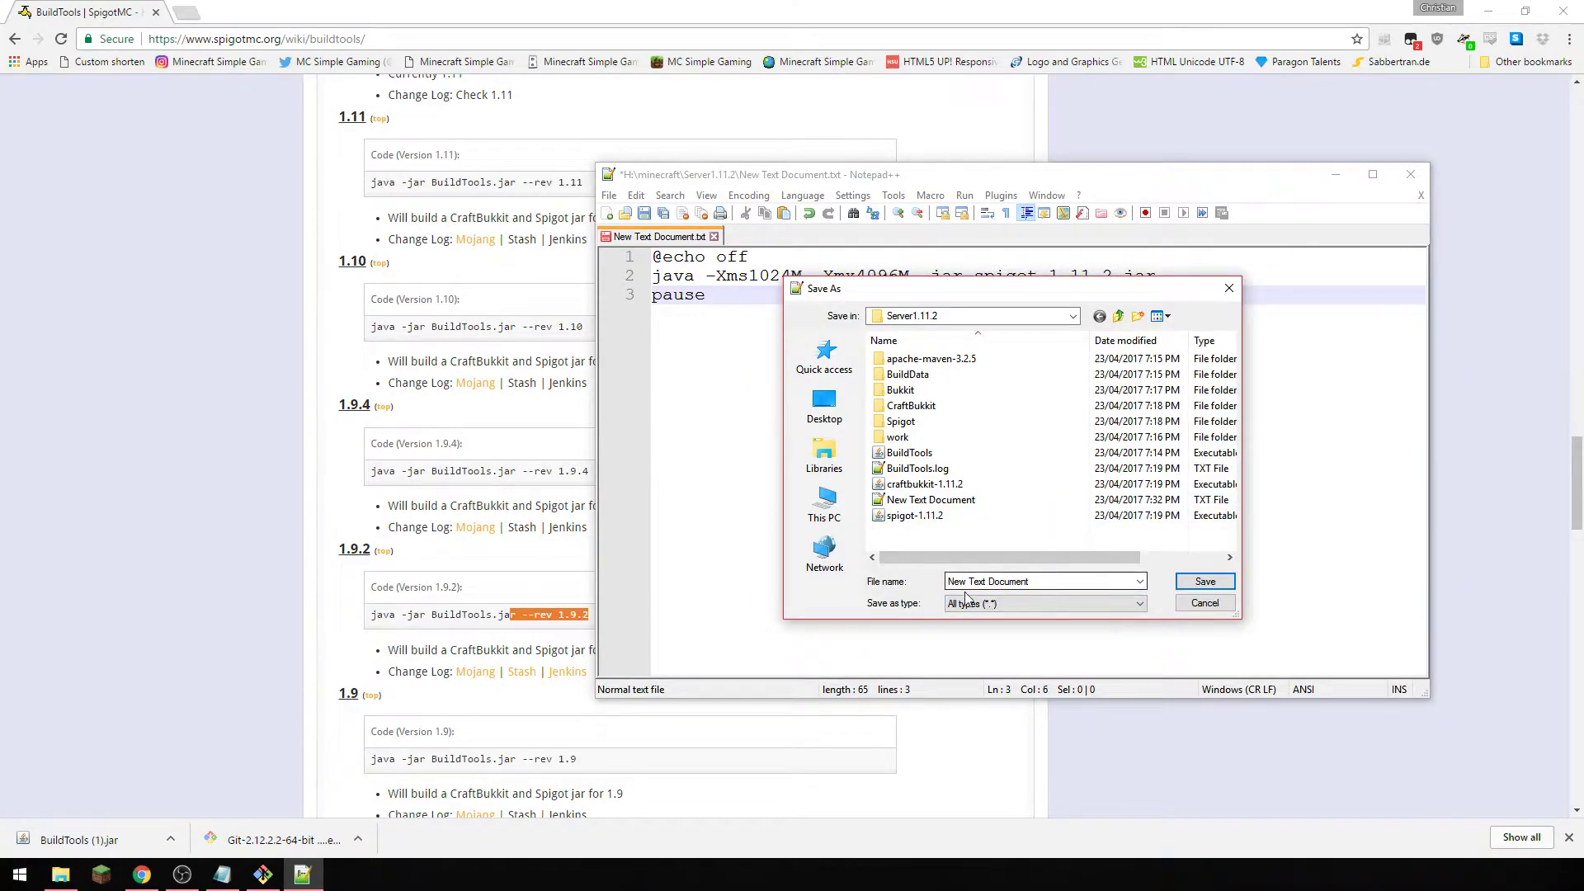
left_click_drag(948, 582, 1033, 581)
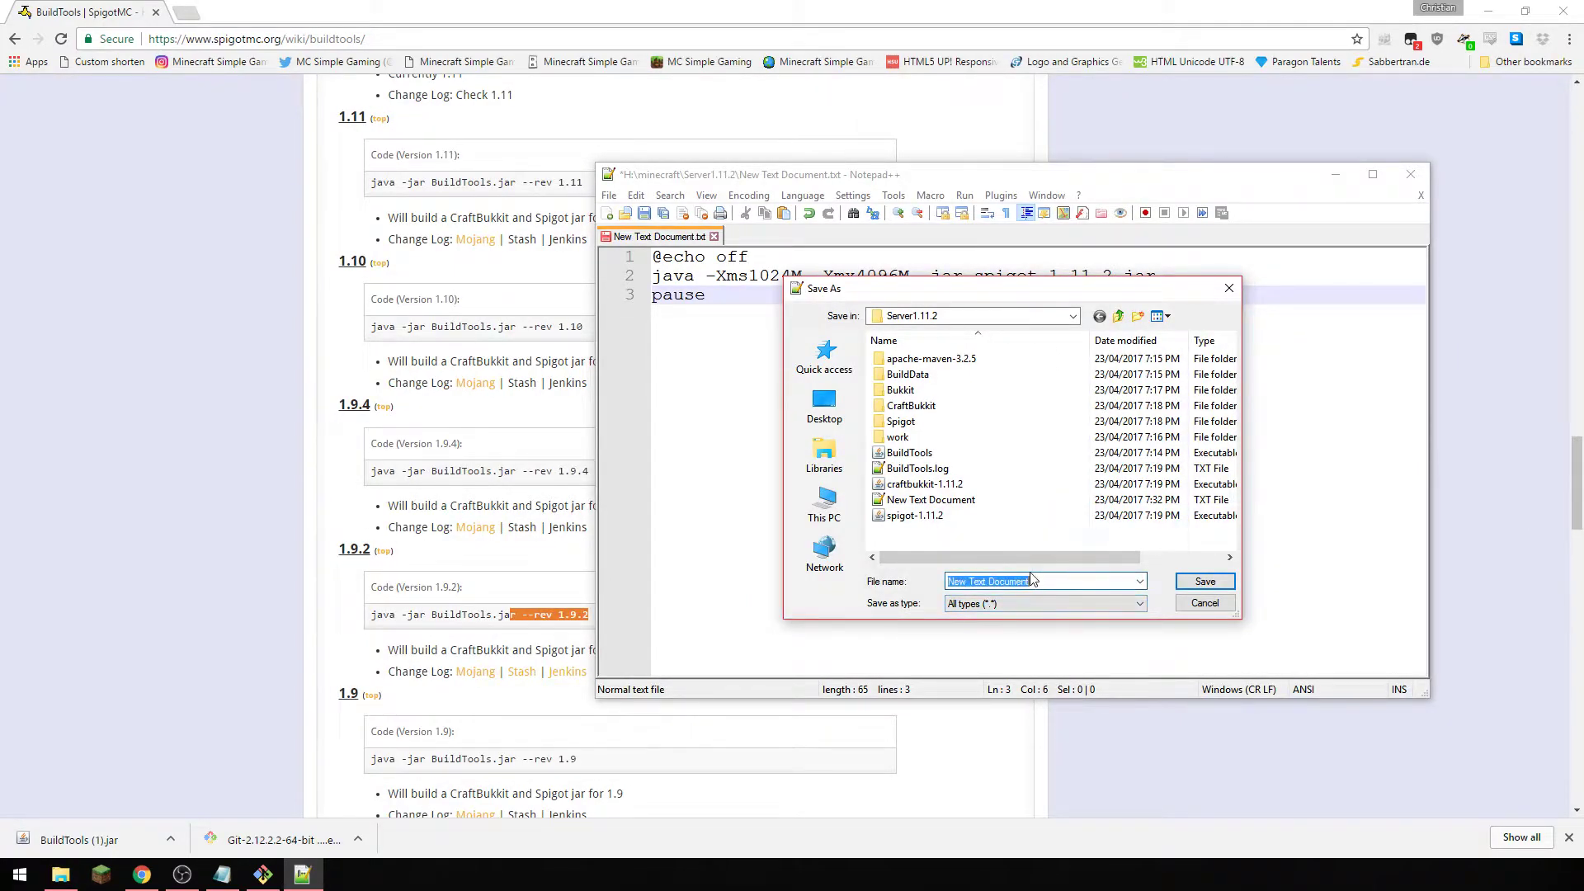
type("start.bat")
left_click(1205, 581)
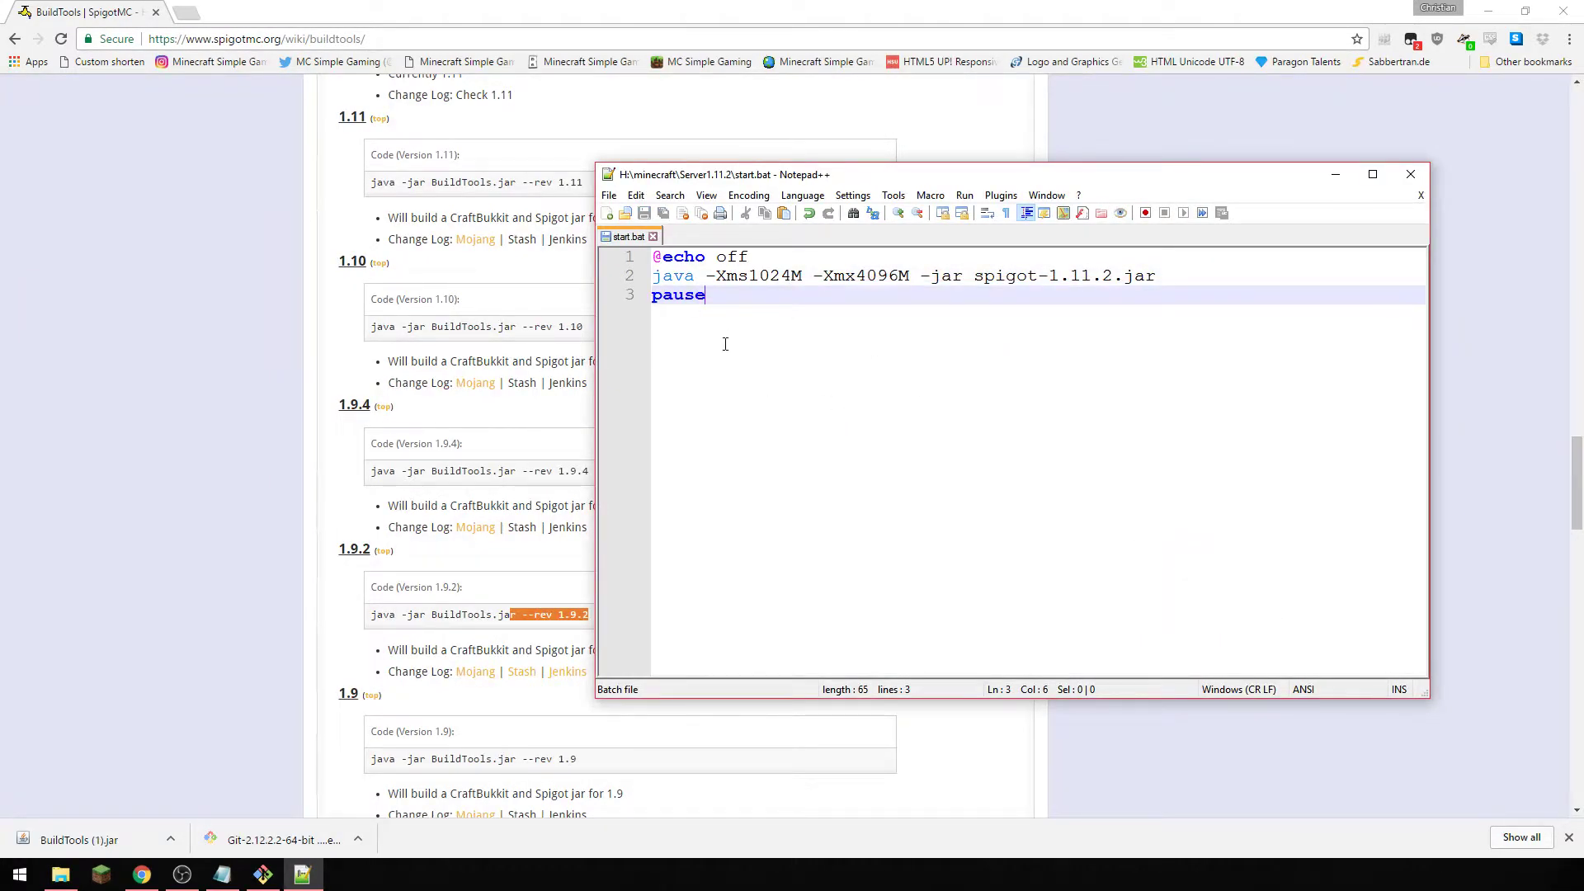
key("ctrl+a")
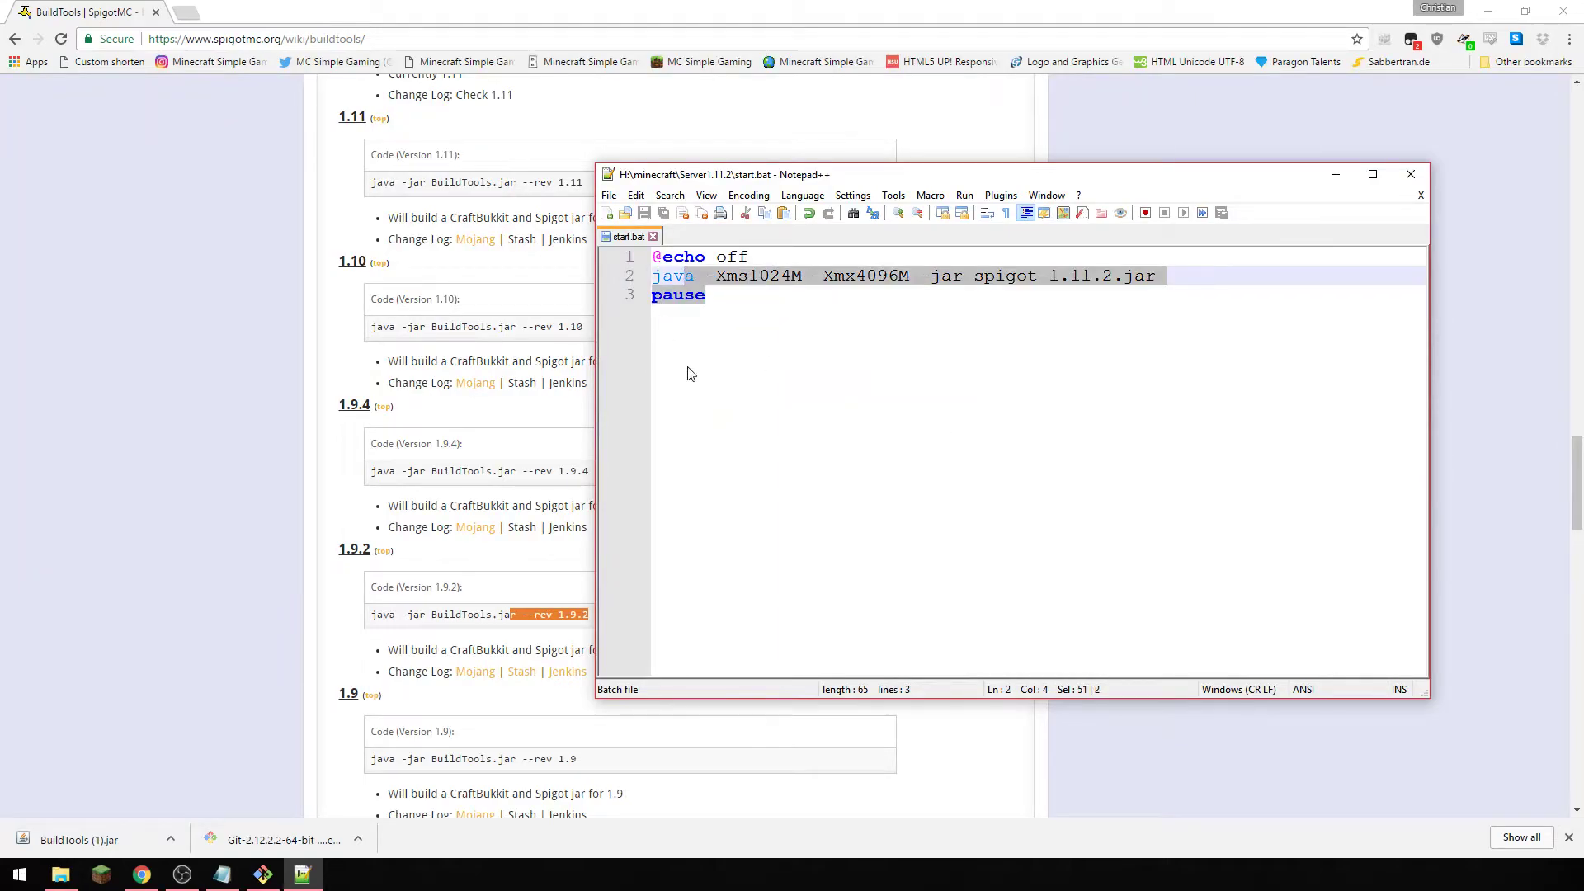
left_click(702, 338)
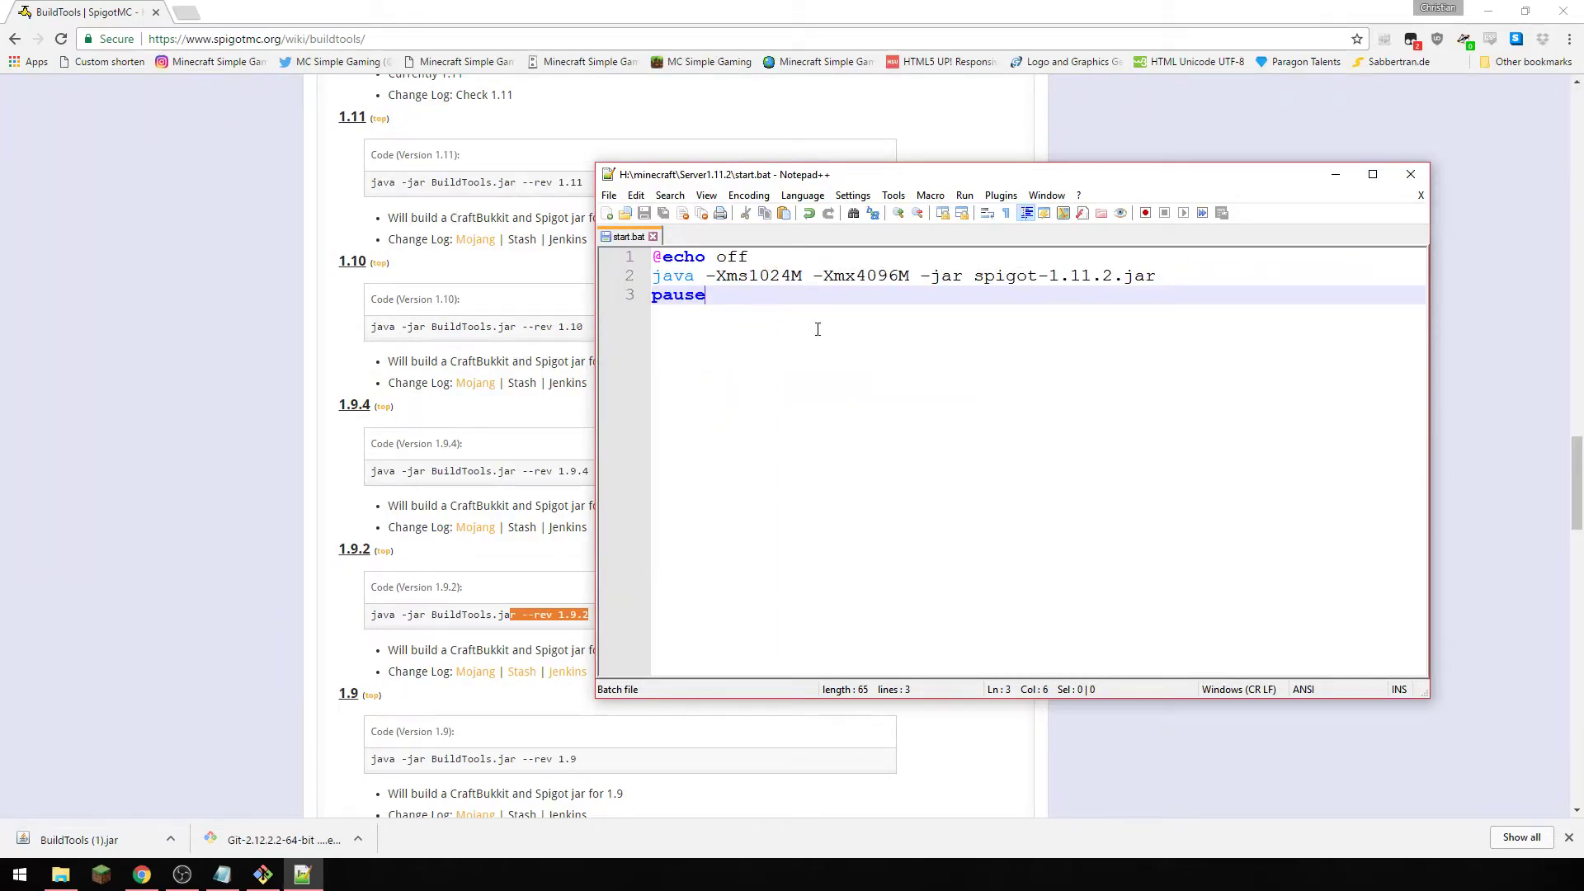
- Close Notepad++, run start.bat once, and dismiss the console after the EULA warning
left_click(683, 213)
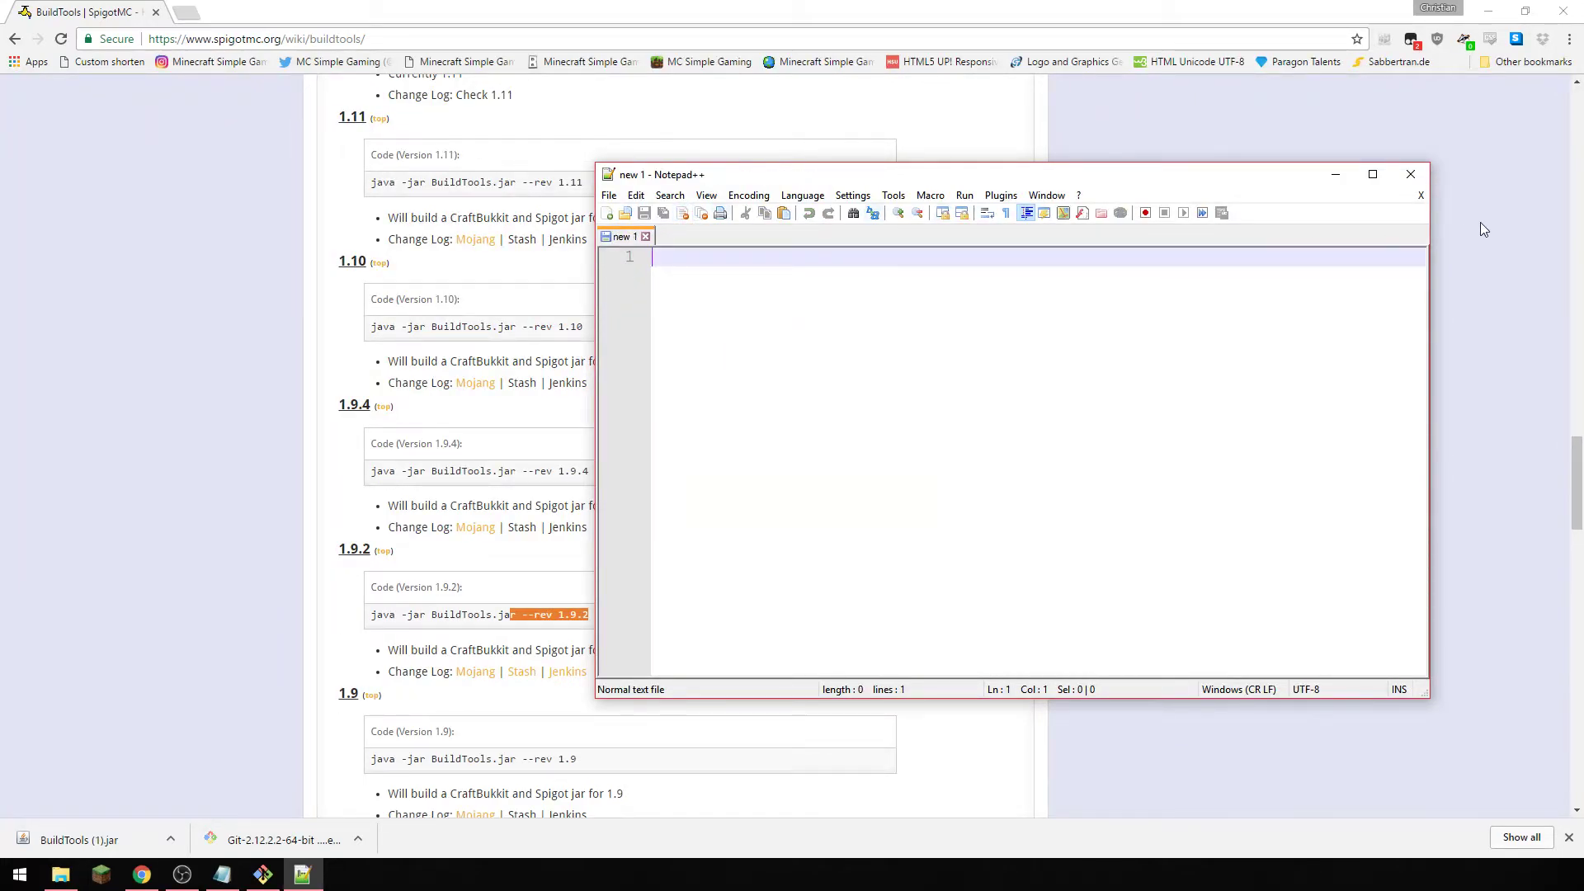
left_click(1410, 174)
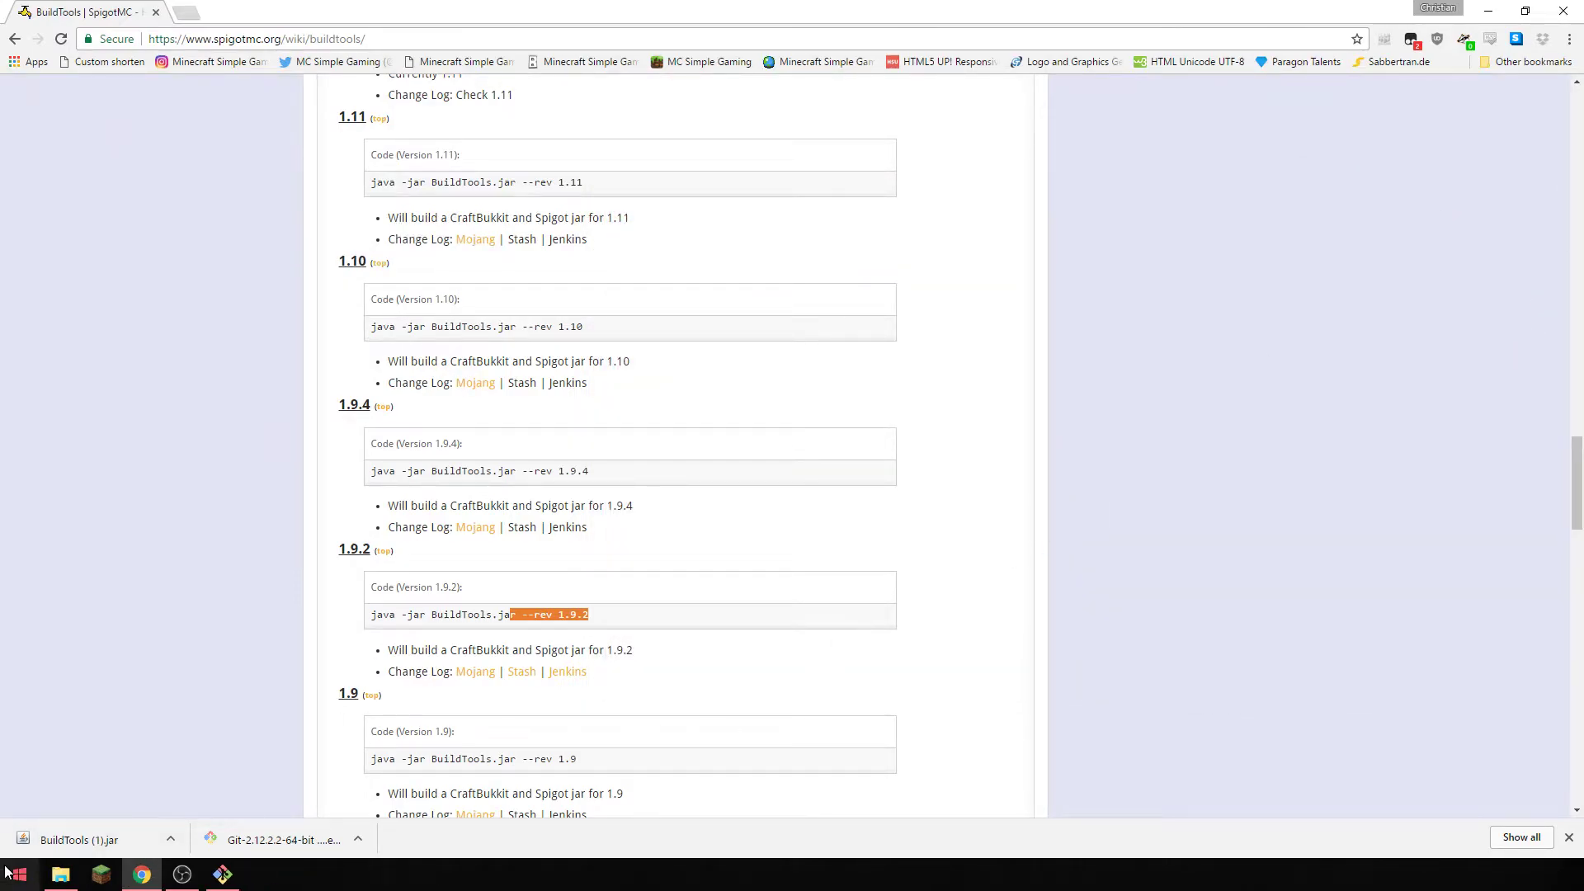
left_click(55, 877)
left_click(901, 499)
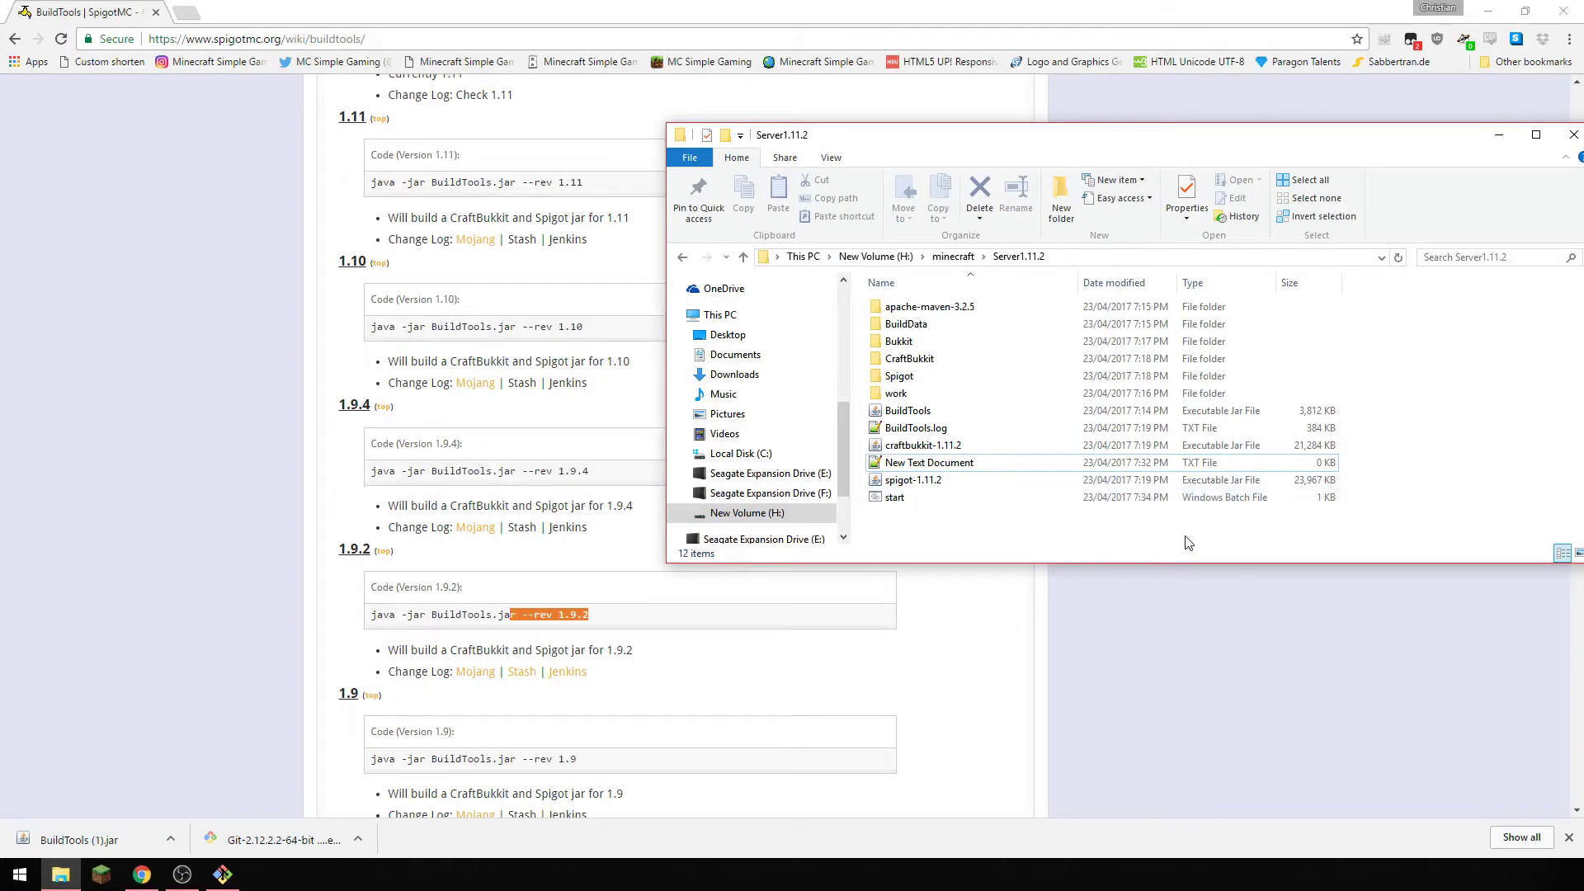
double_click(964, 499)
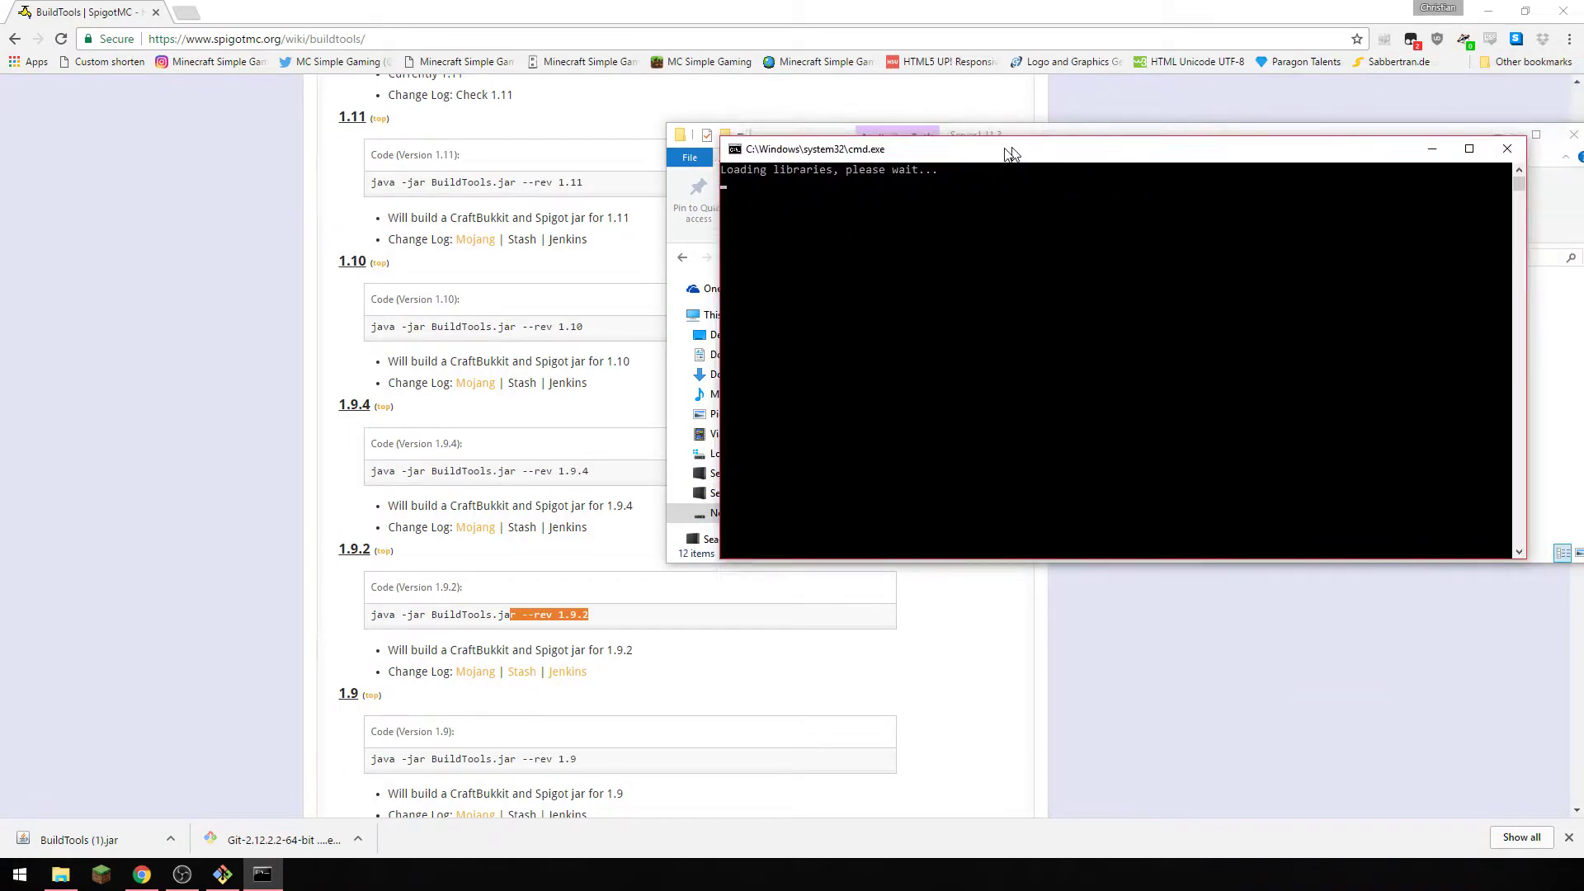
left_click_drag(1008, 152, 856, 162)
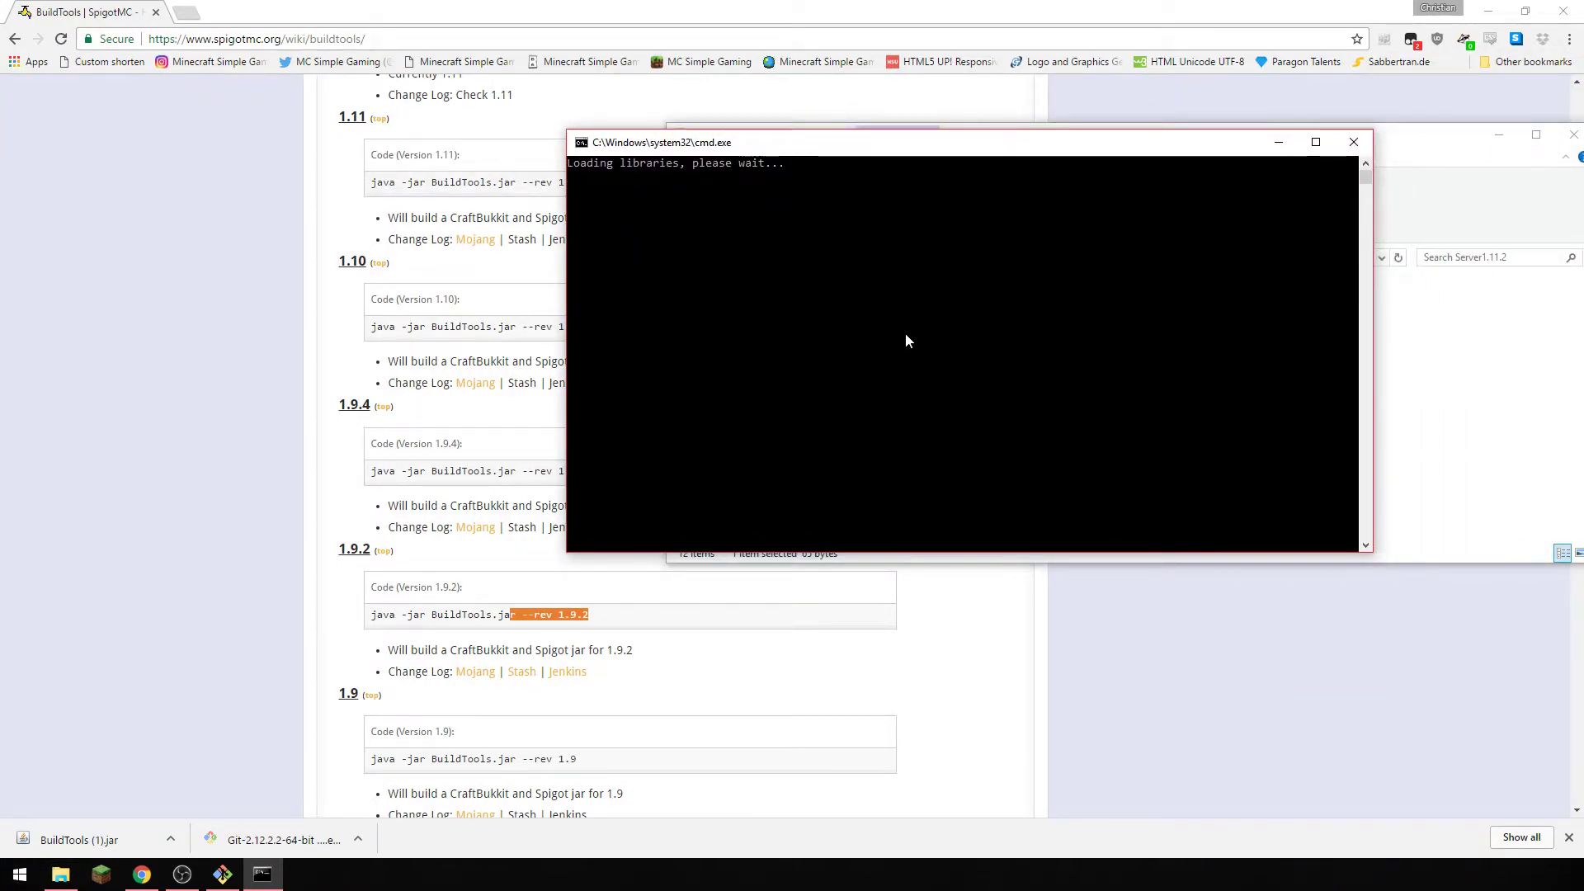
left_click_drag(940, 149, 694, 286)
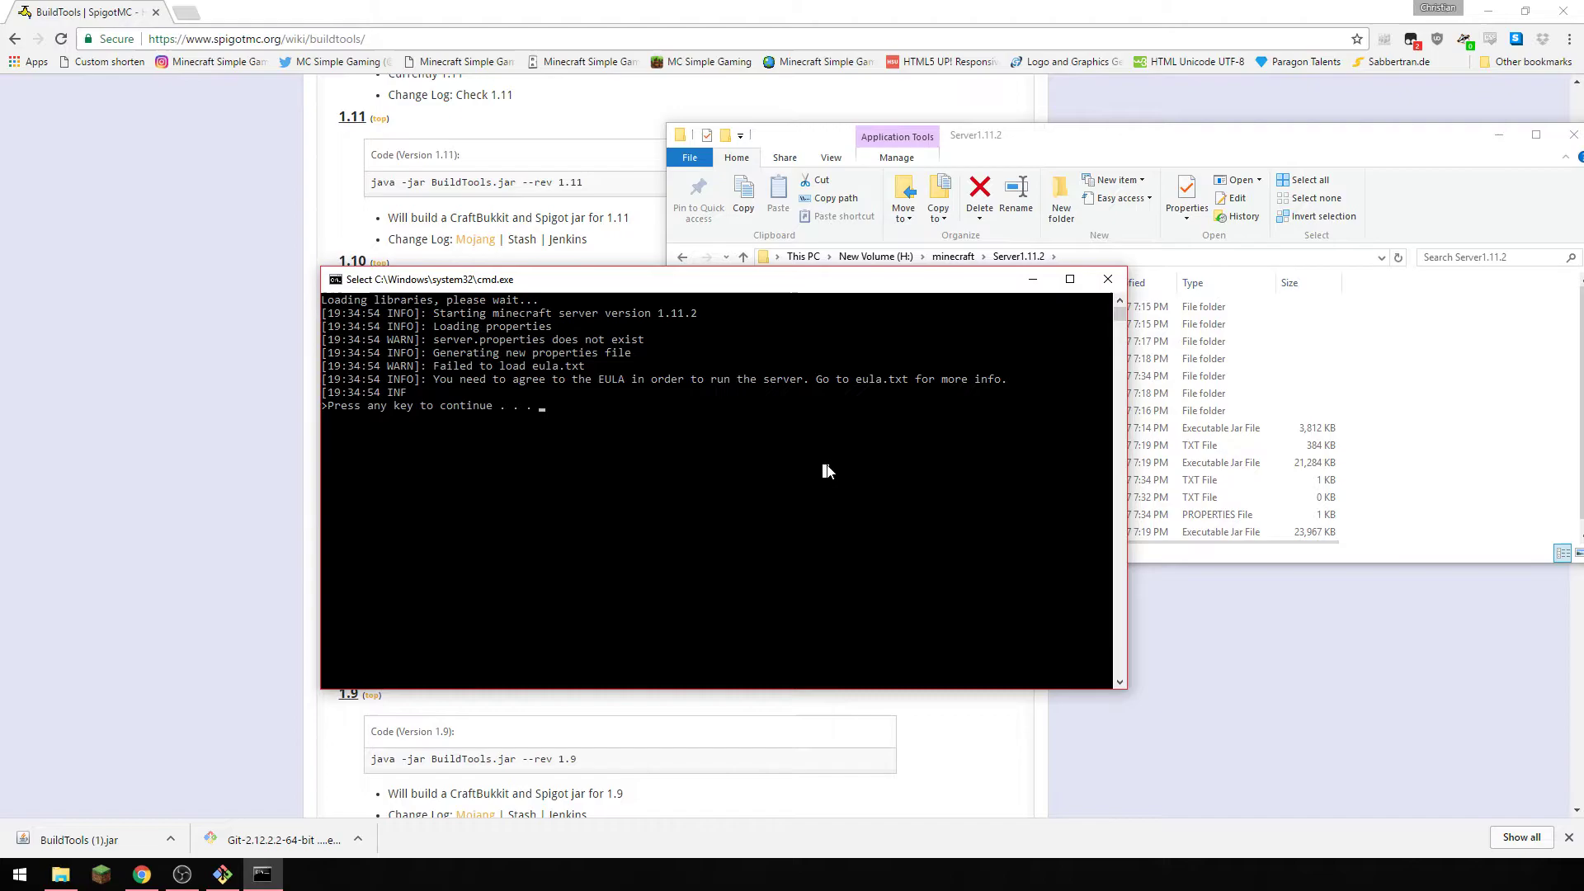
key("Return")
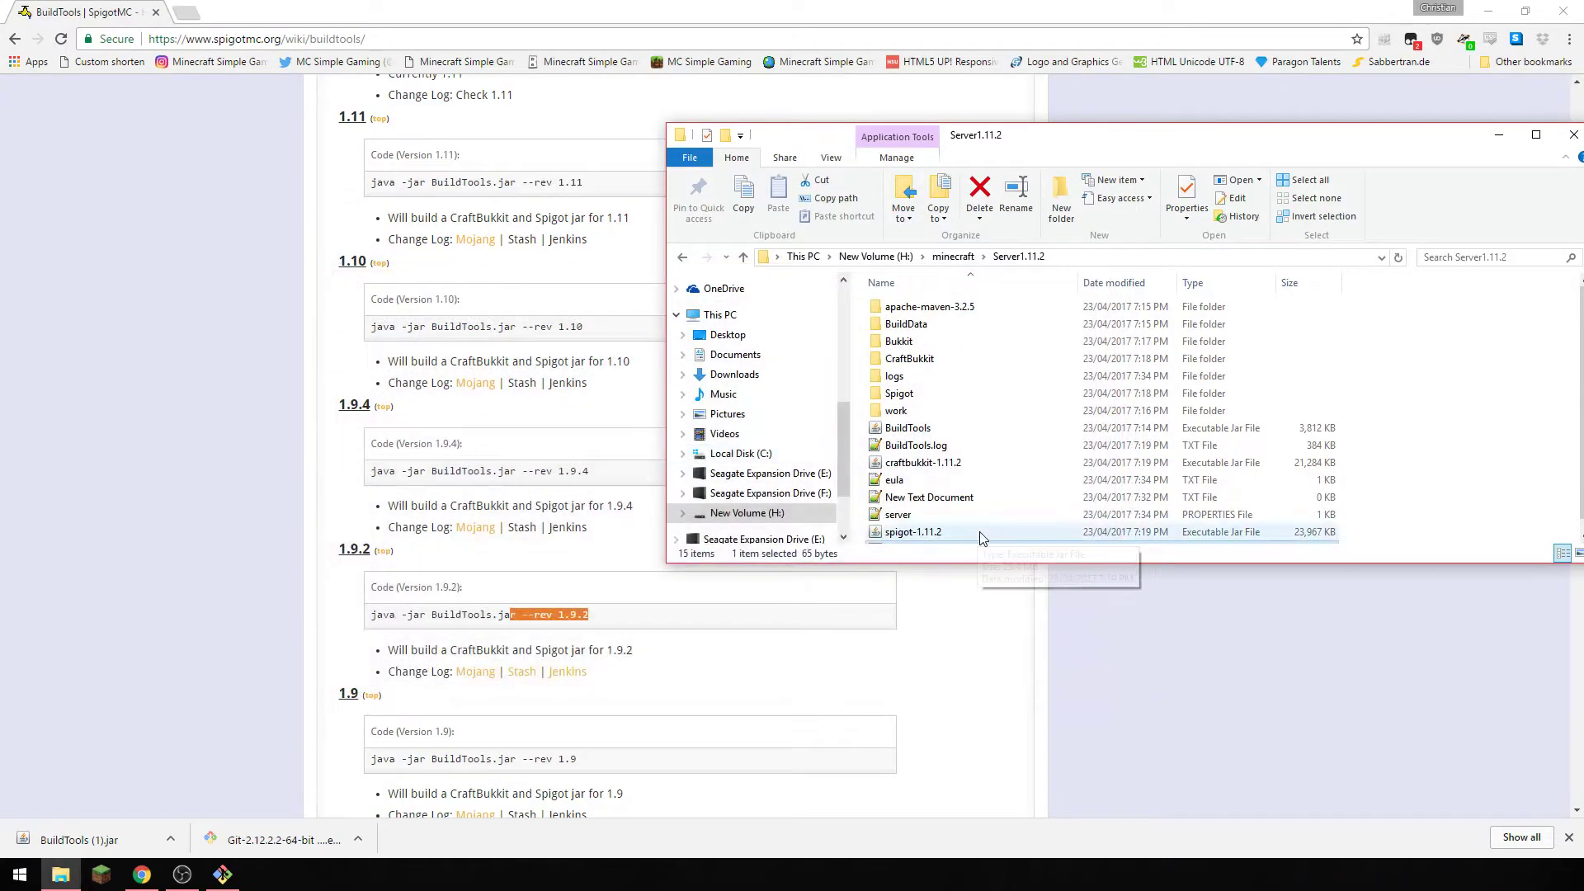
- Permanently delete the leftover New Text Document from the server folder
scroll(949, 495, "down", 1)
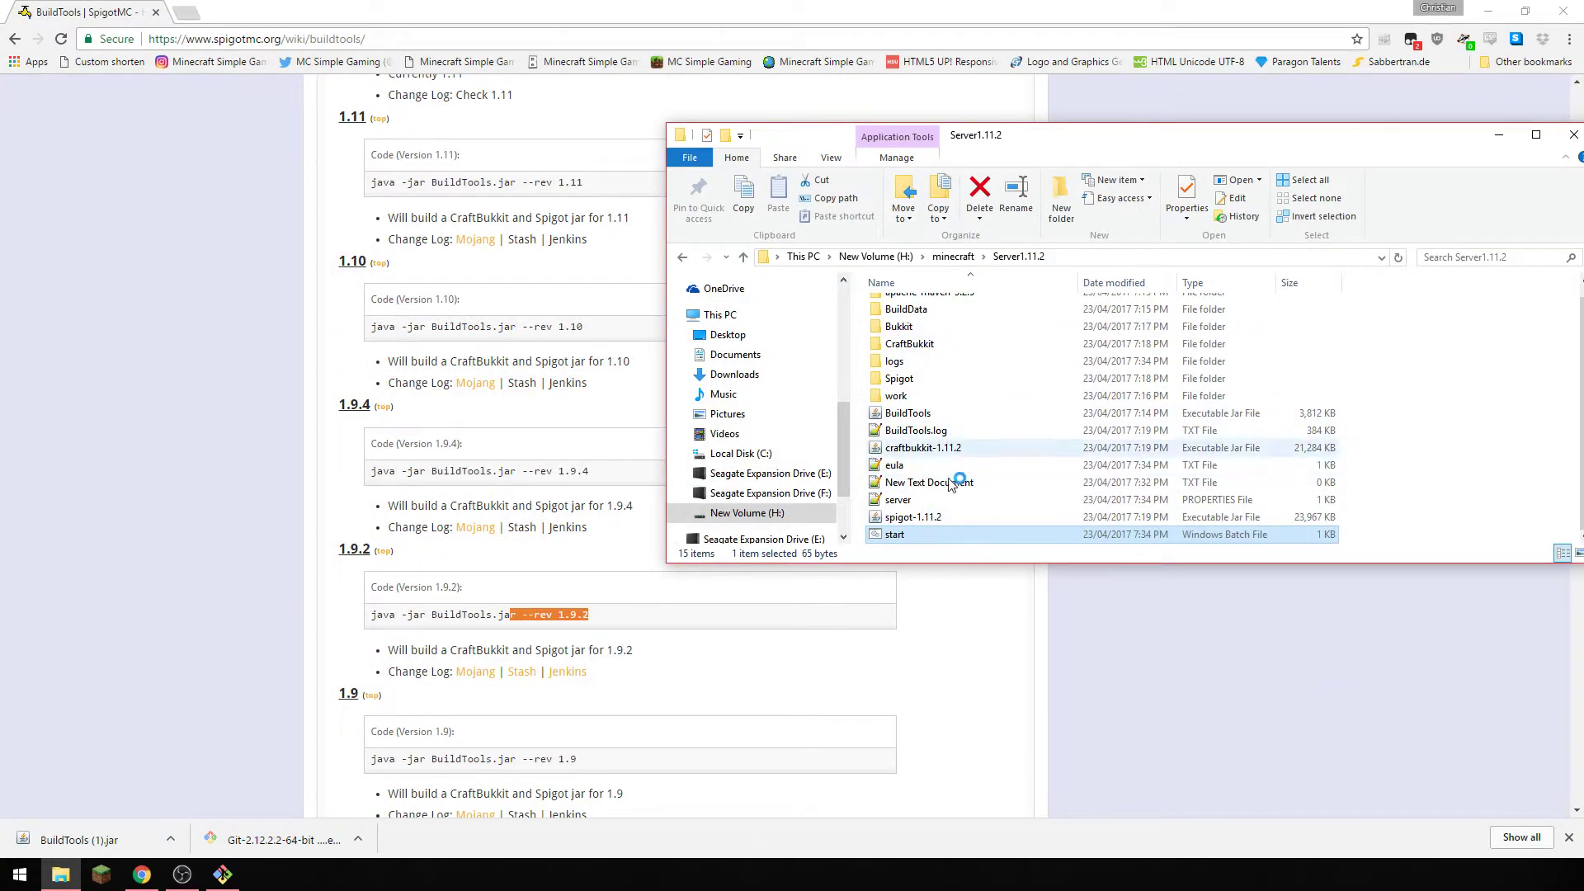
double_click(951, 483)
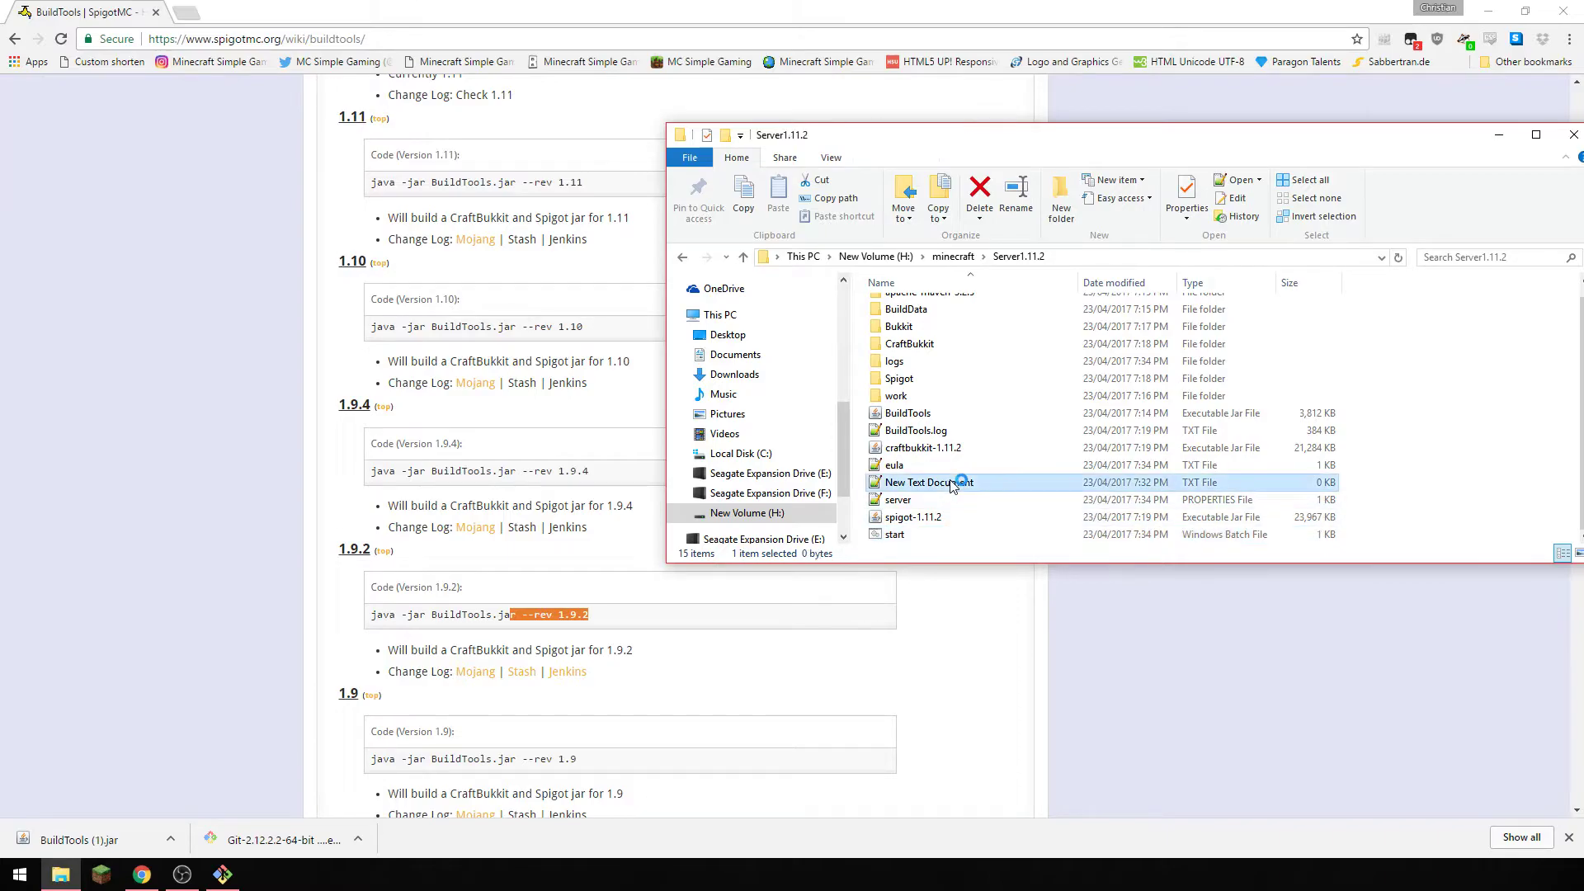
key("shift+Delete")
key("Return")
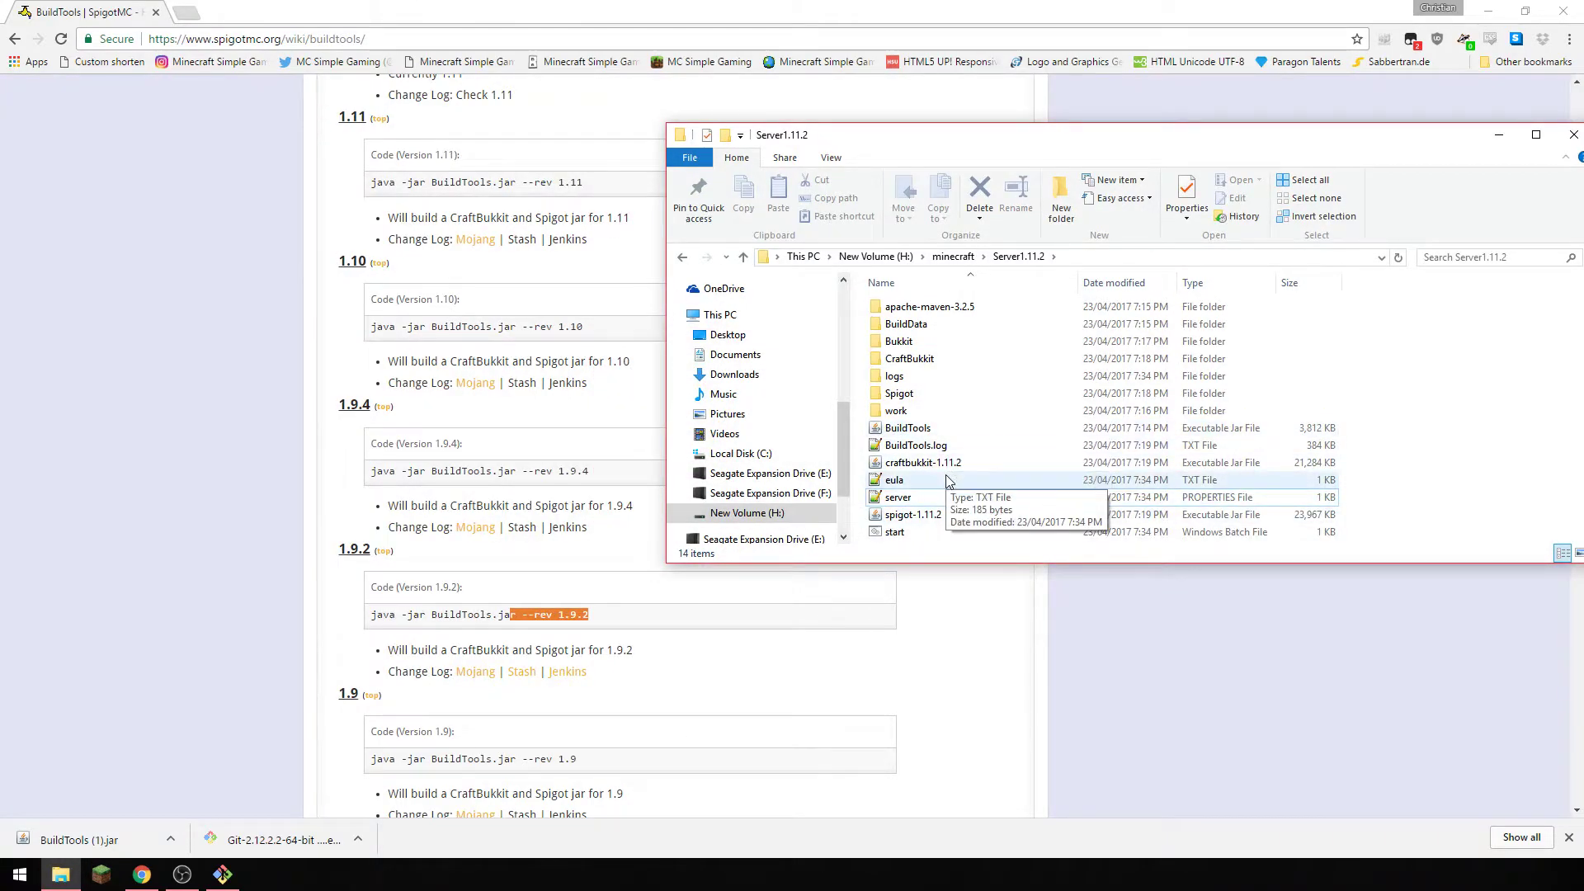
- Change false to true in eula.txt, save it, and close Notepad++
double_click(947, 479)
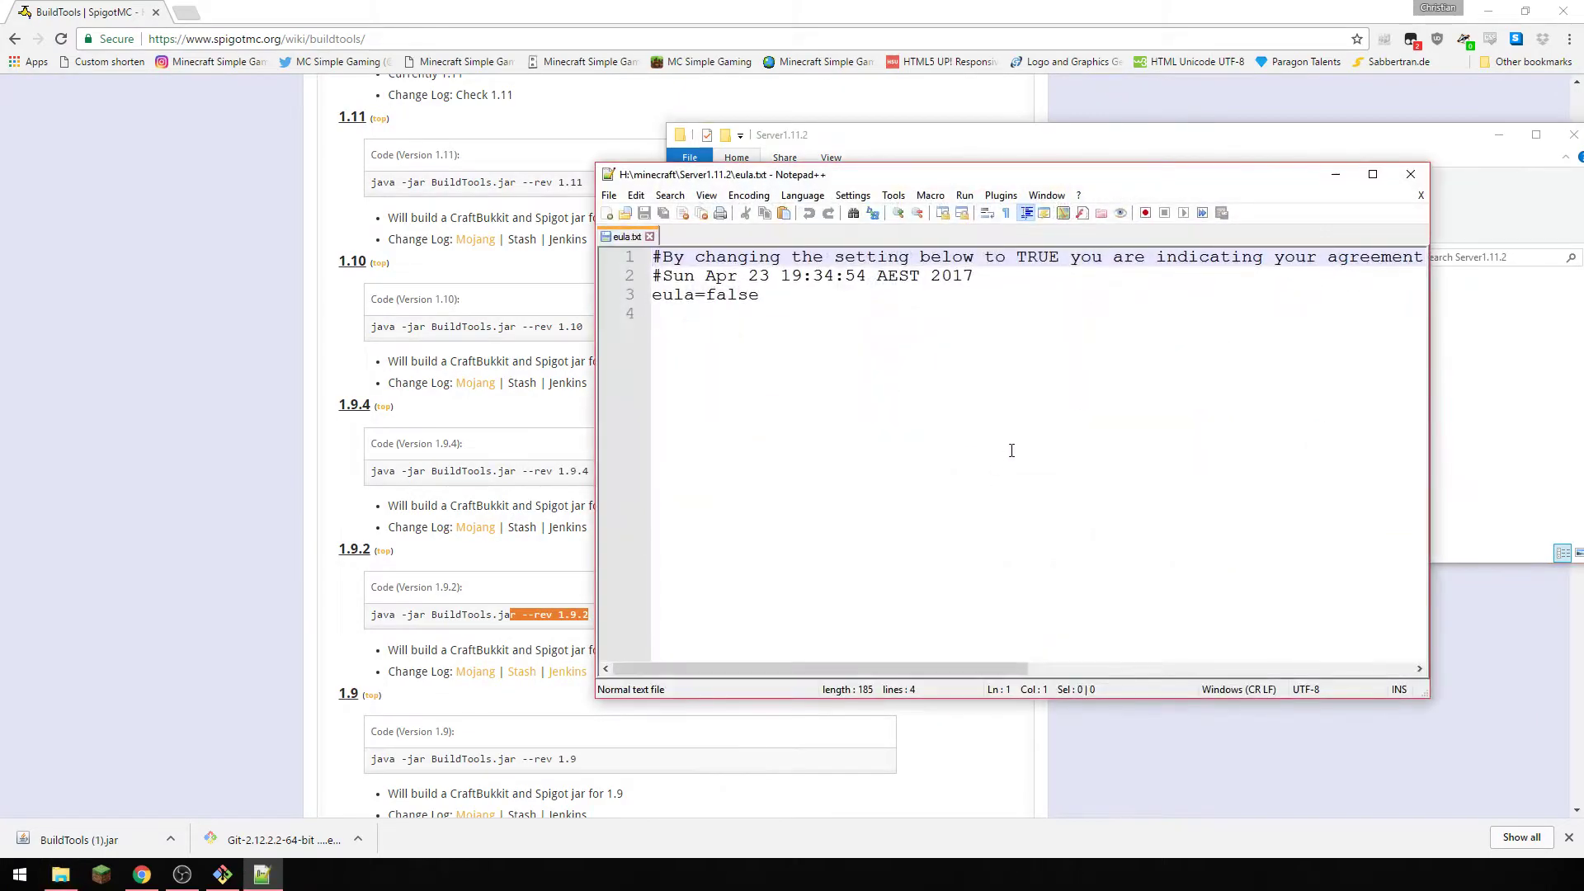
double_click(752, 295)
type("true")
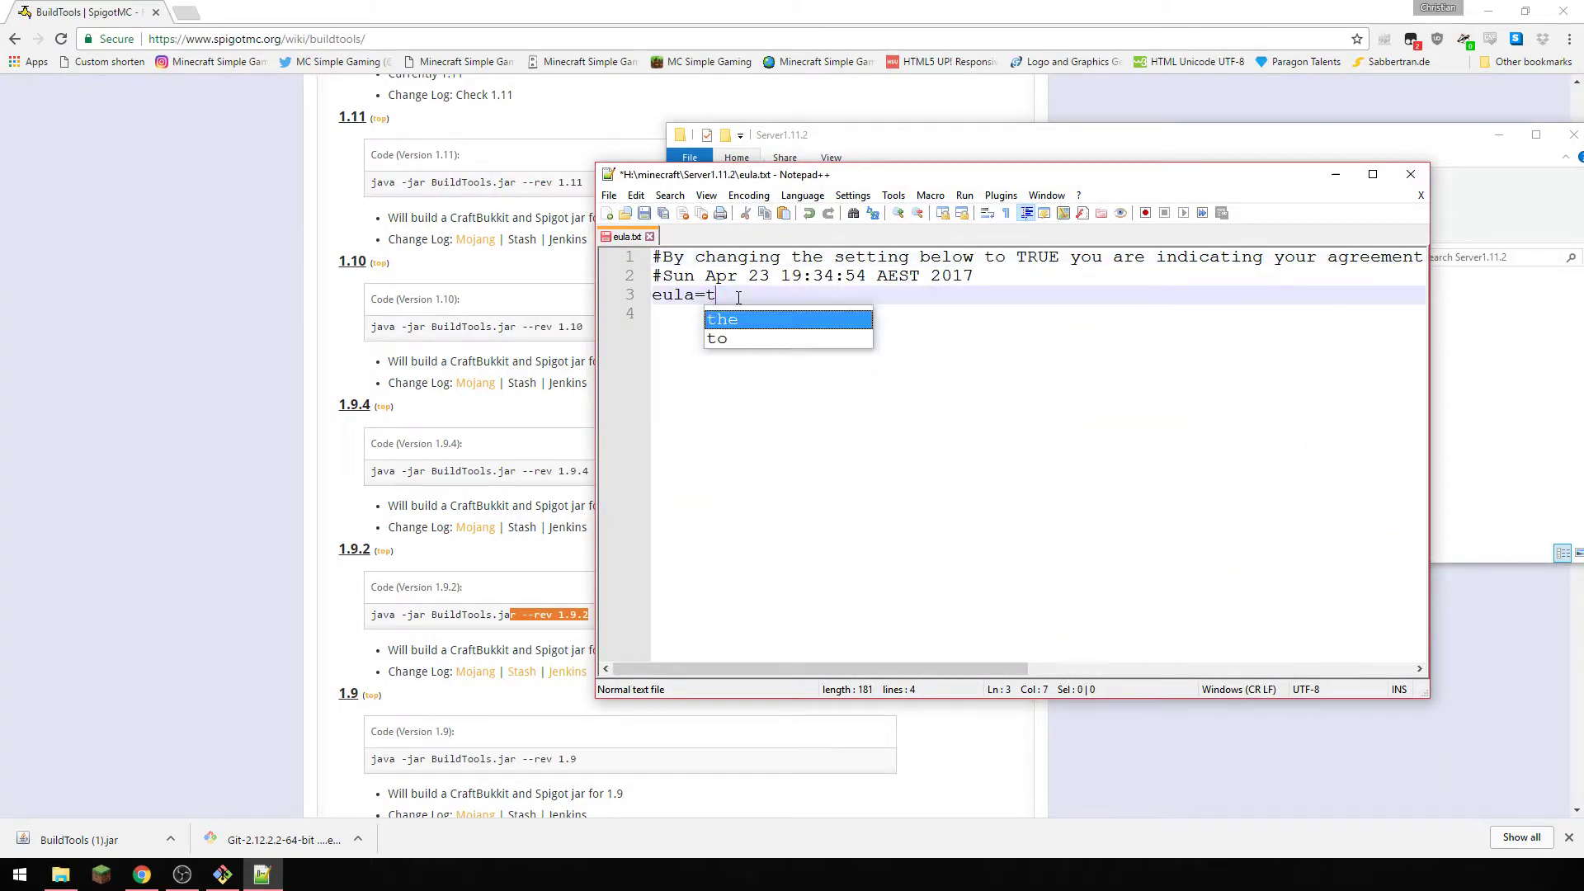
left_click(645, 213)
left_click(683, 213)
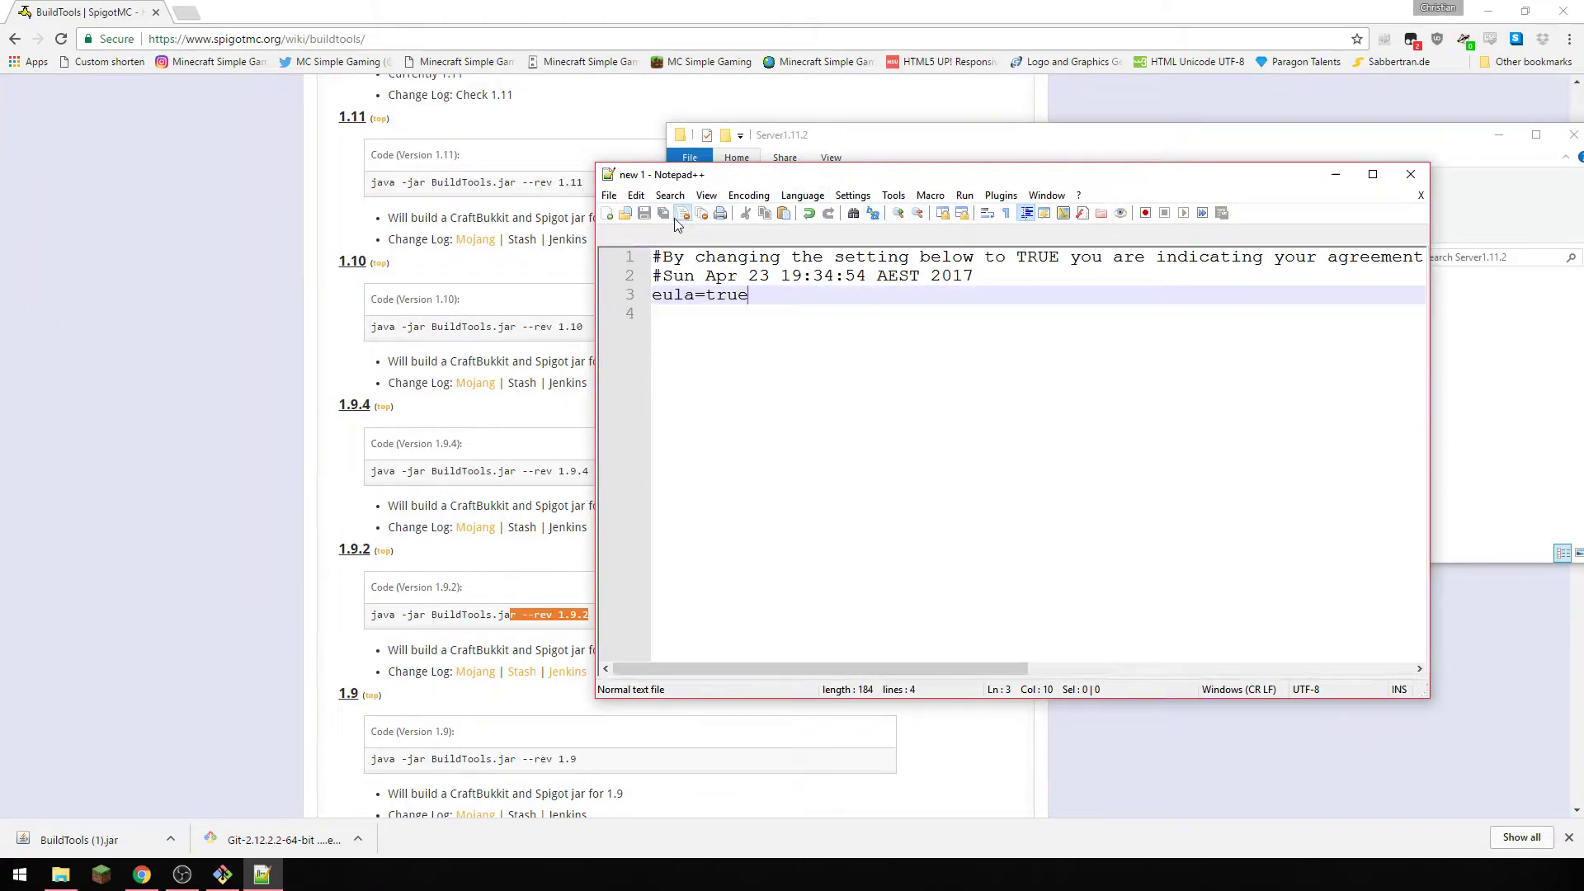
left_click(1410, 174)
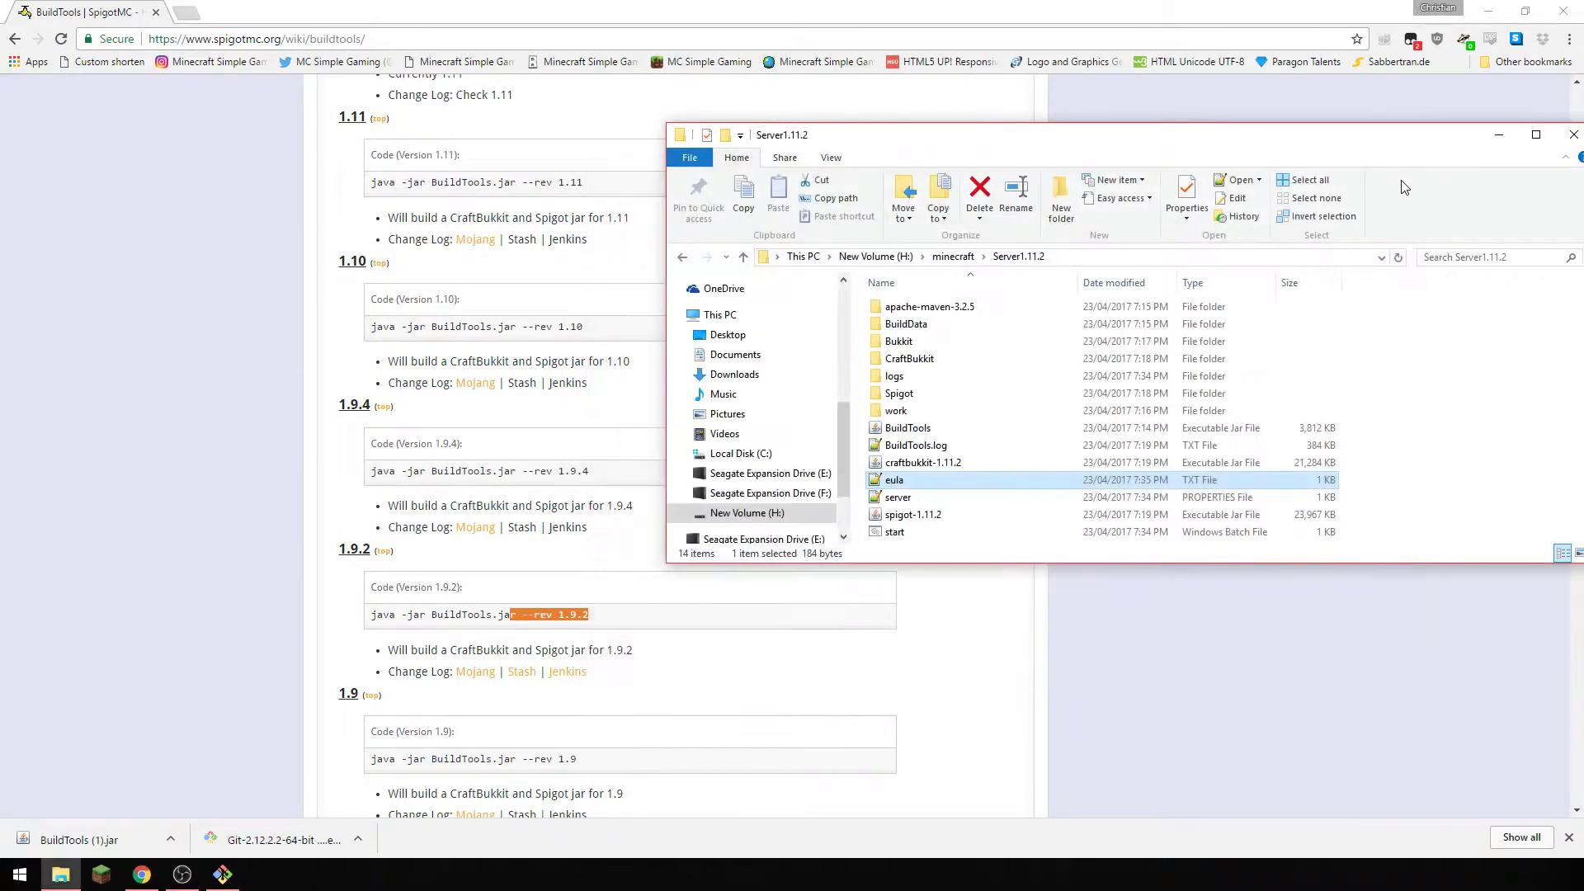
- Run start.bat again and arrange the console and folder windows while worlds generate
double_click(965, 533)
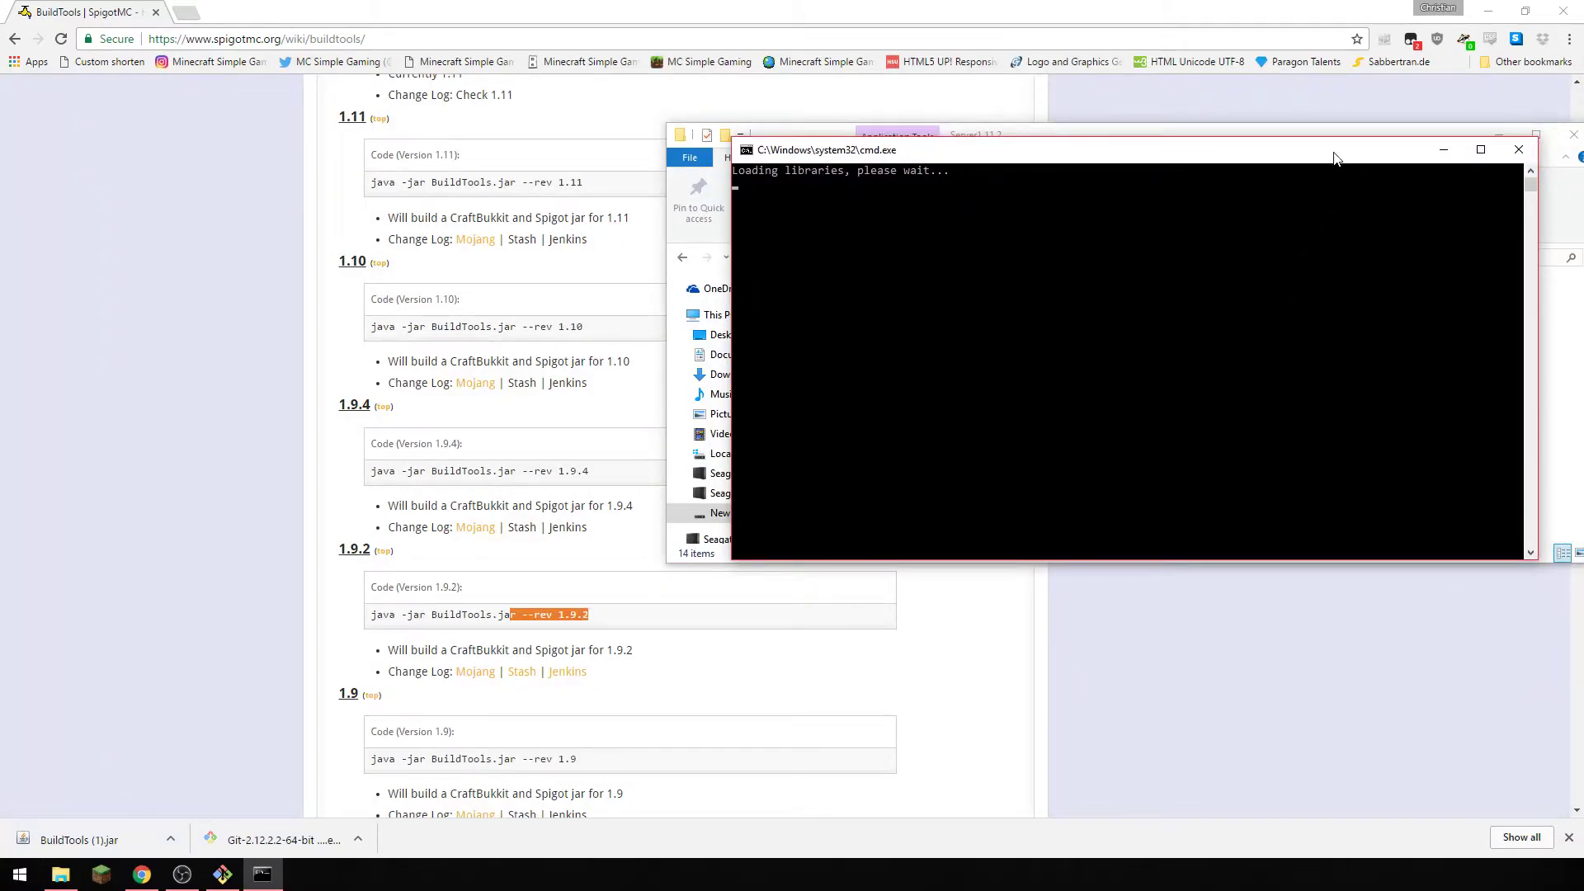
left_click_drag(1336, 157, 751, 170)
left_click(1107, 141)
left_click_drag(1107, 141, 1175, 102)
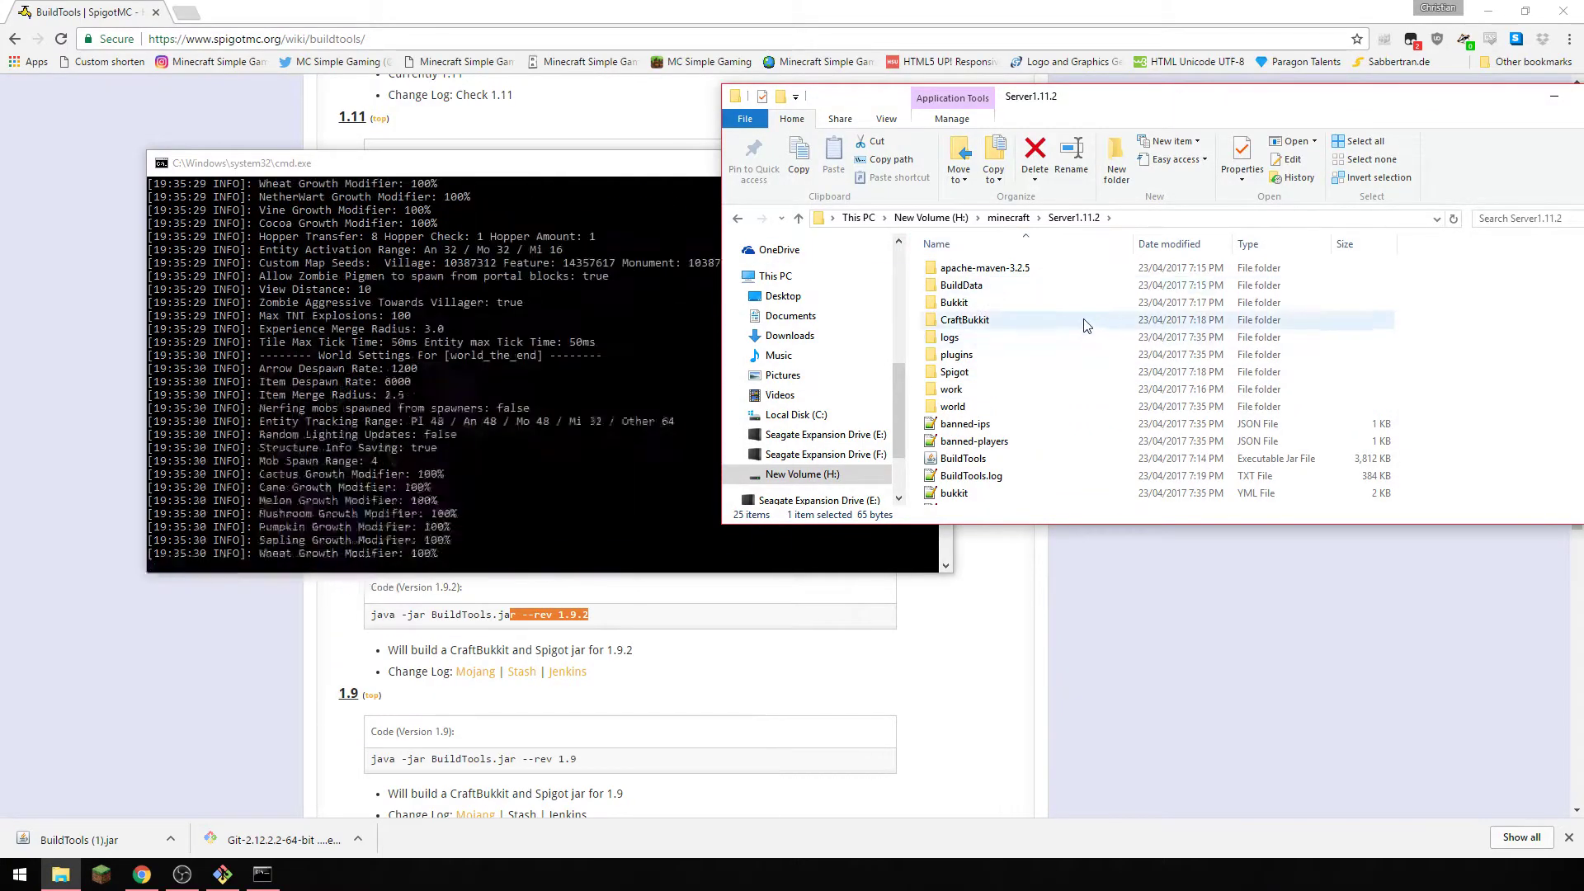
scroll(1097, 326, "down", 3)
scroll(1002, 347, "up", 5)
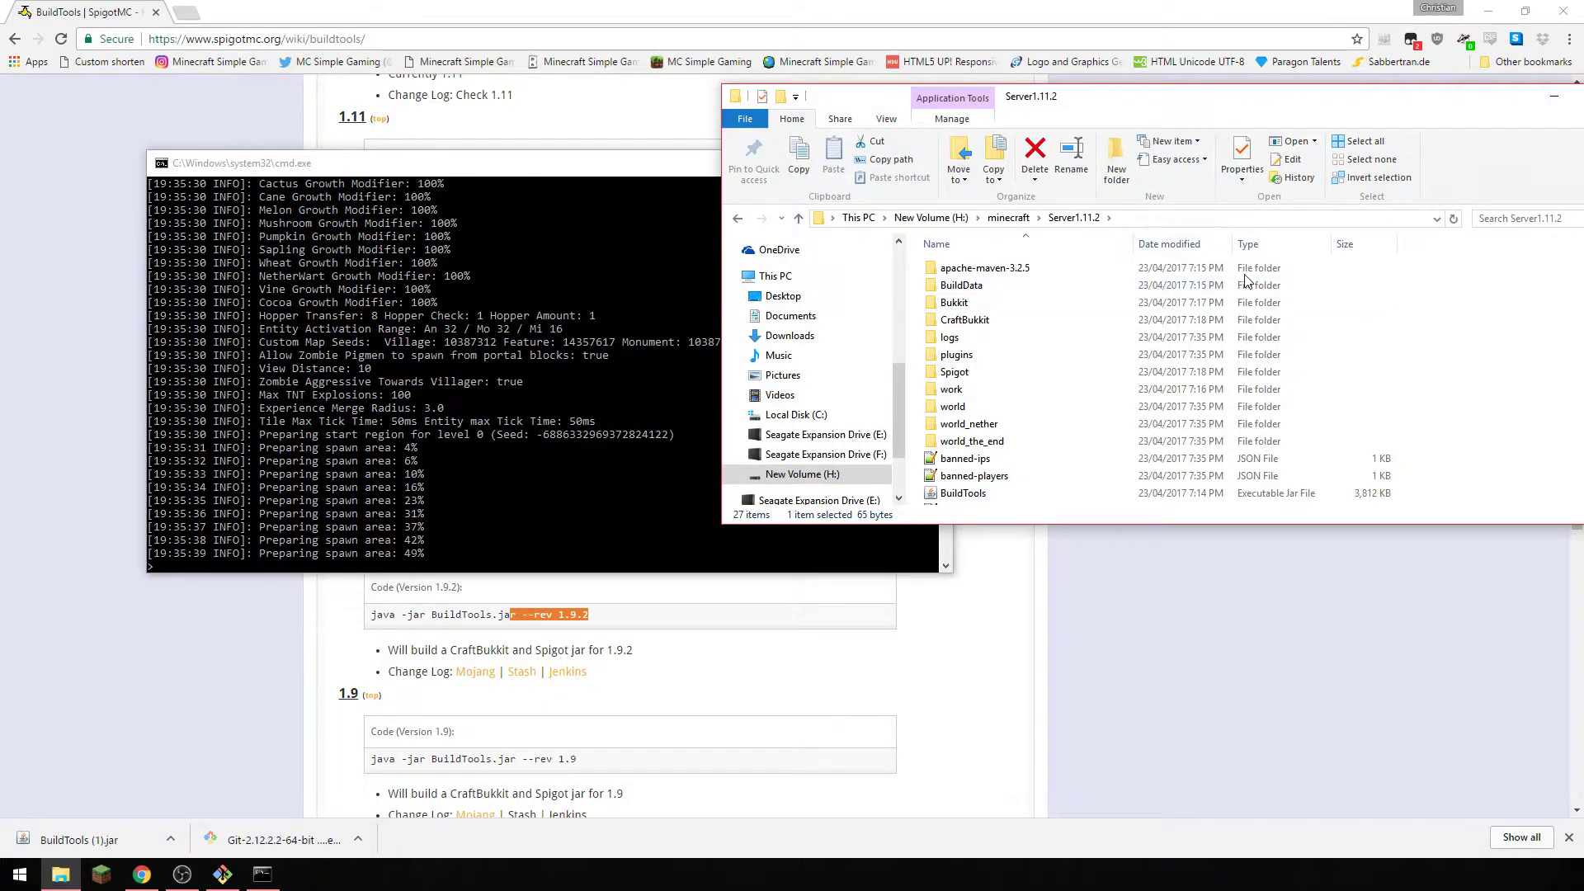
scroll(1141, 334, "down", 3)
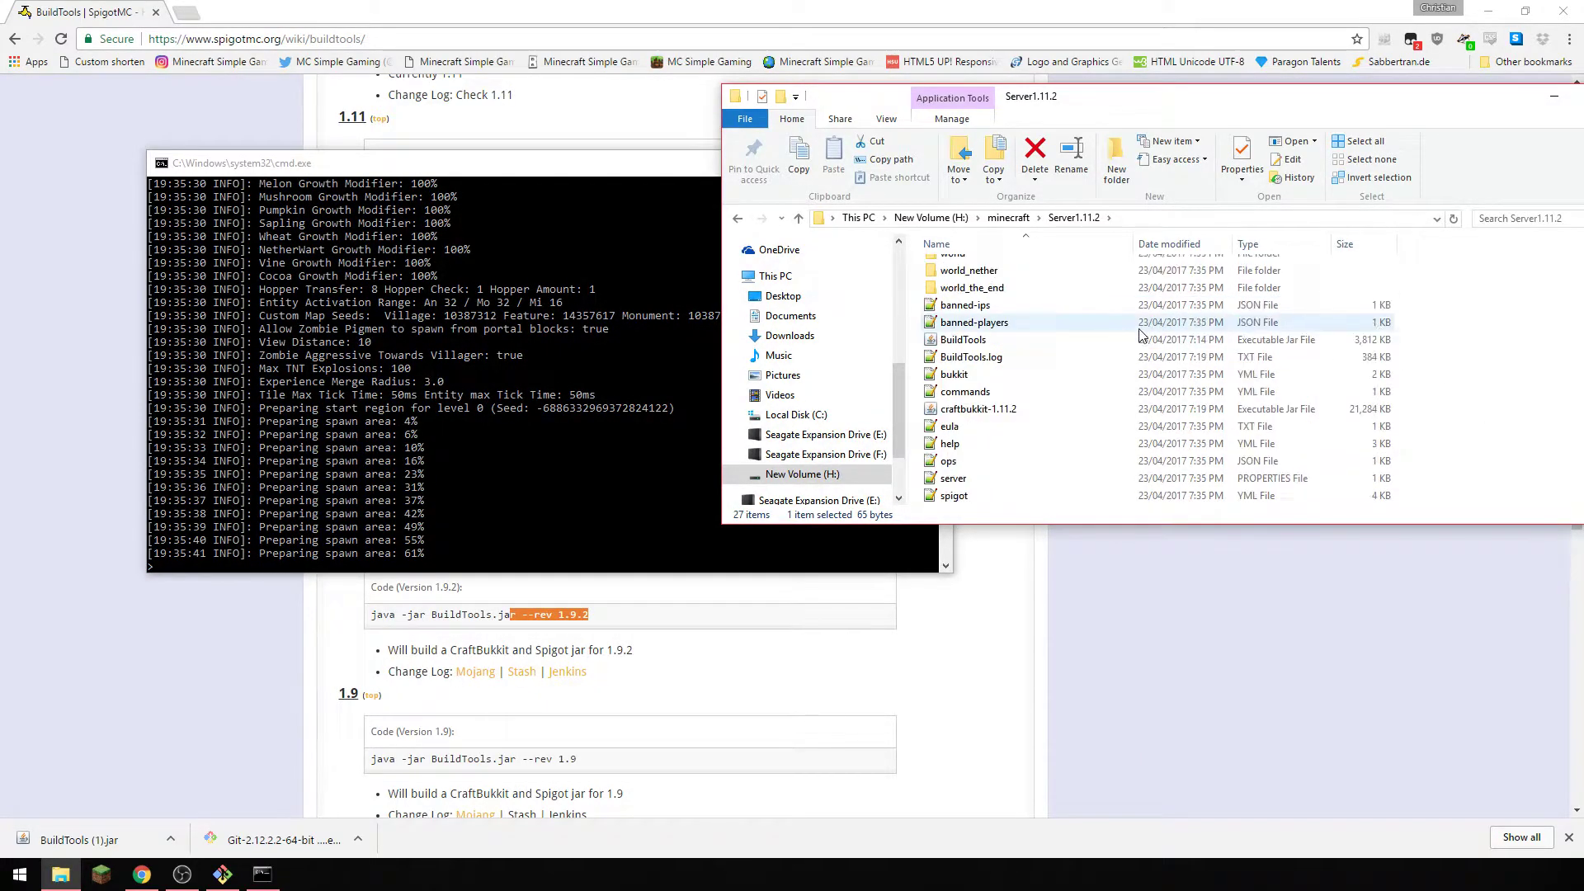
scroll(1141, 334, "down", 2)
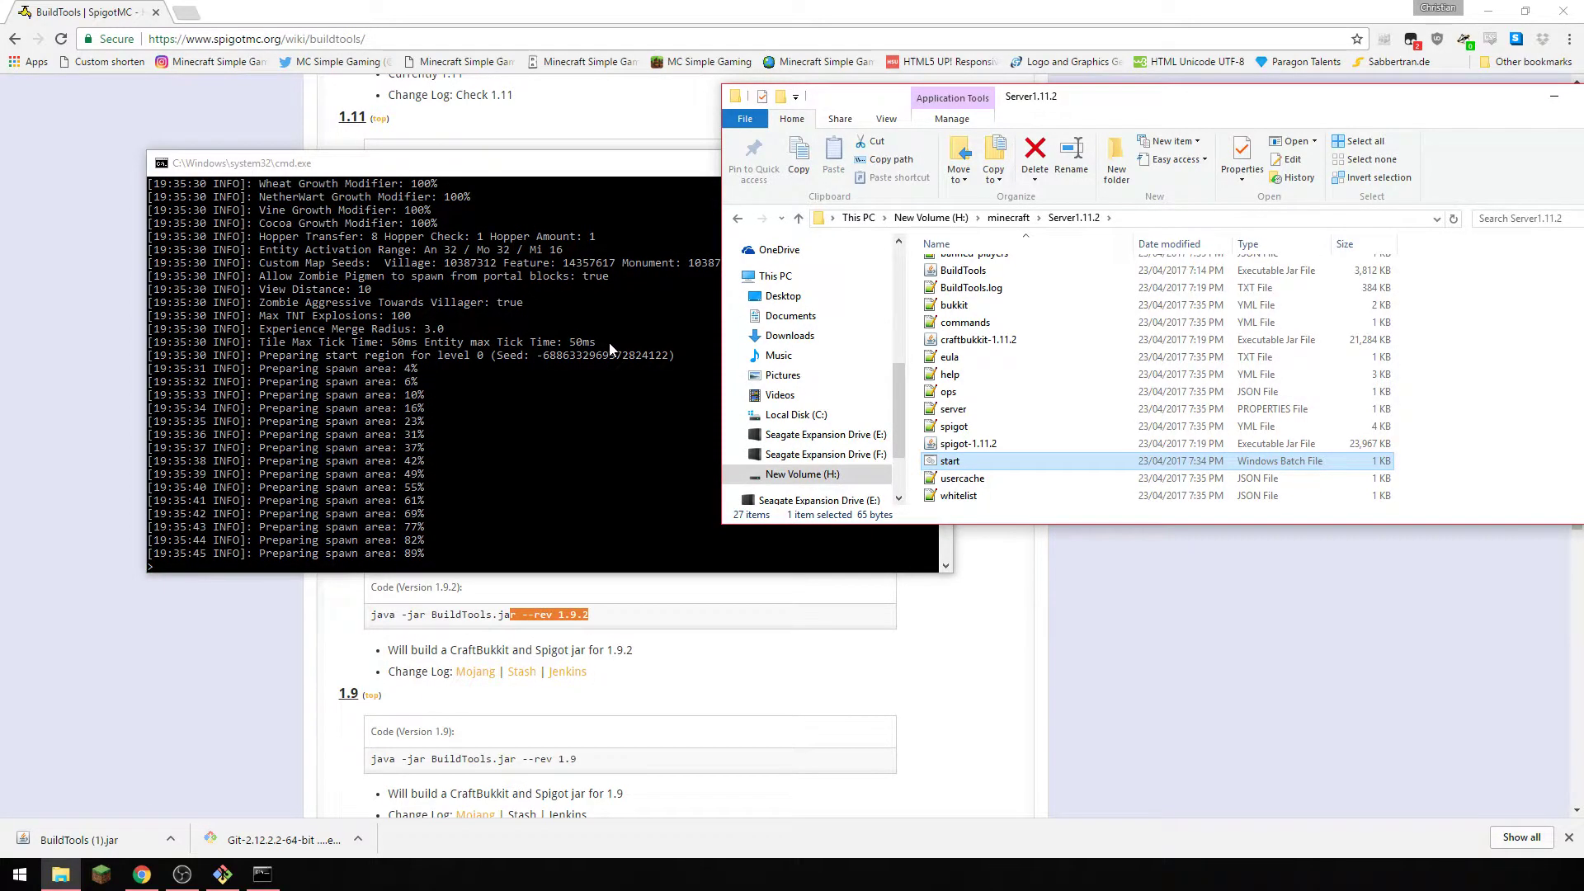
scroll(1014, 424, "up", 5)
scroll(1013, 424, "down", 3)
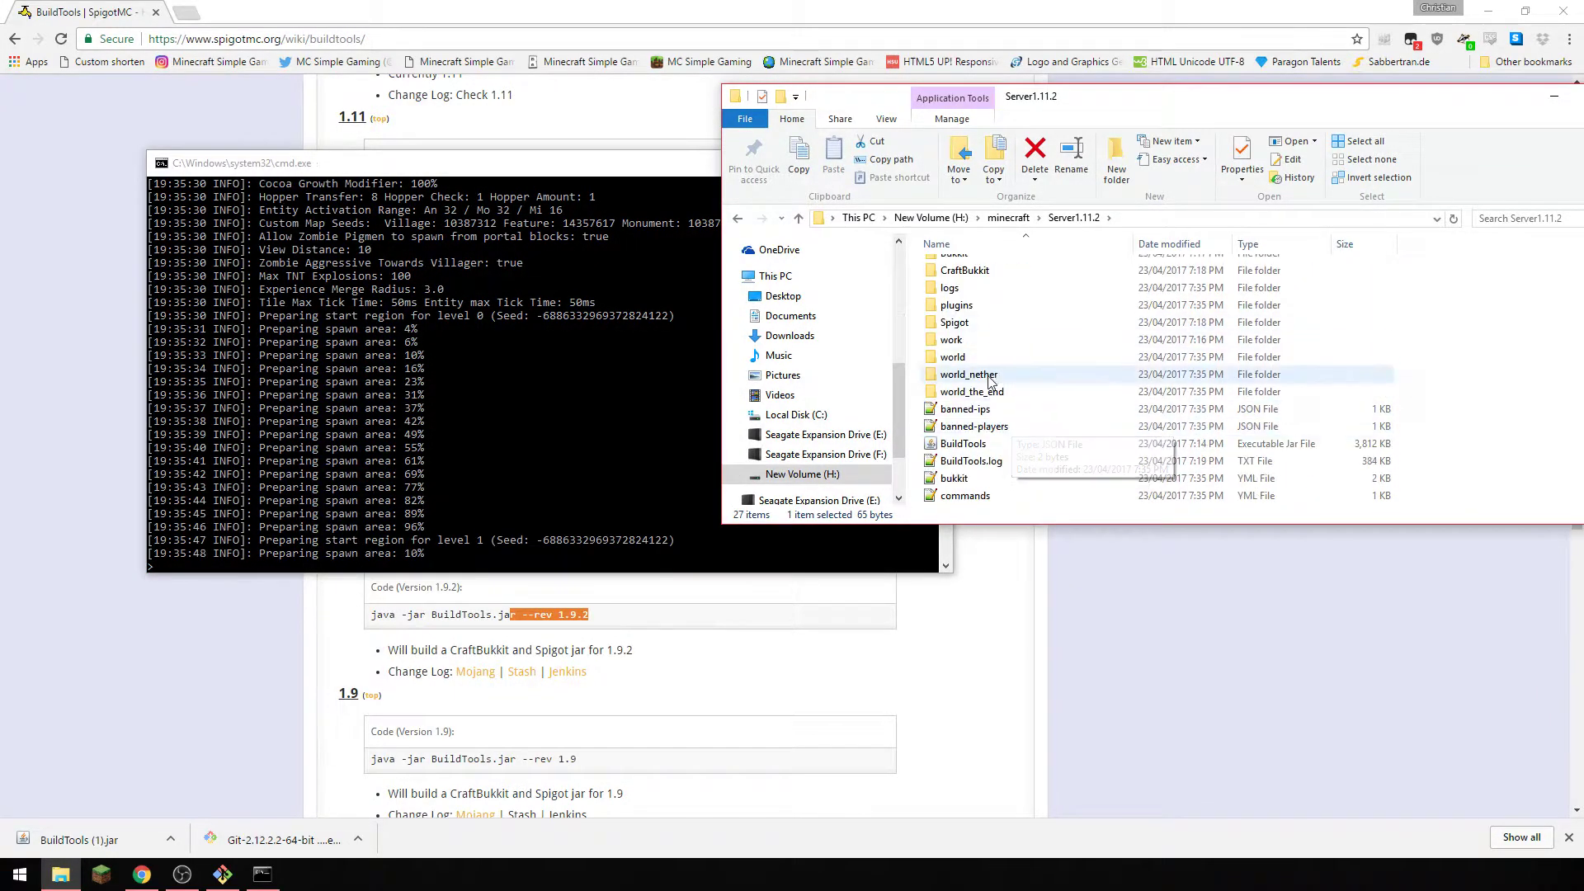
scroll(989, 377, "down", 2)
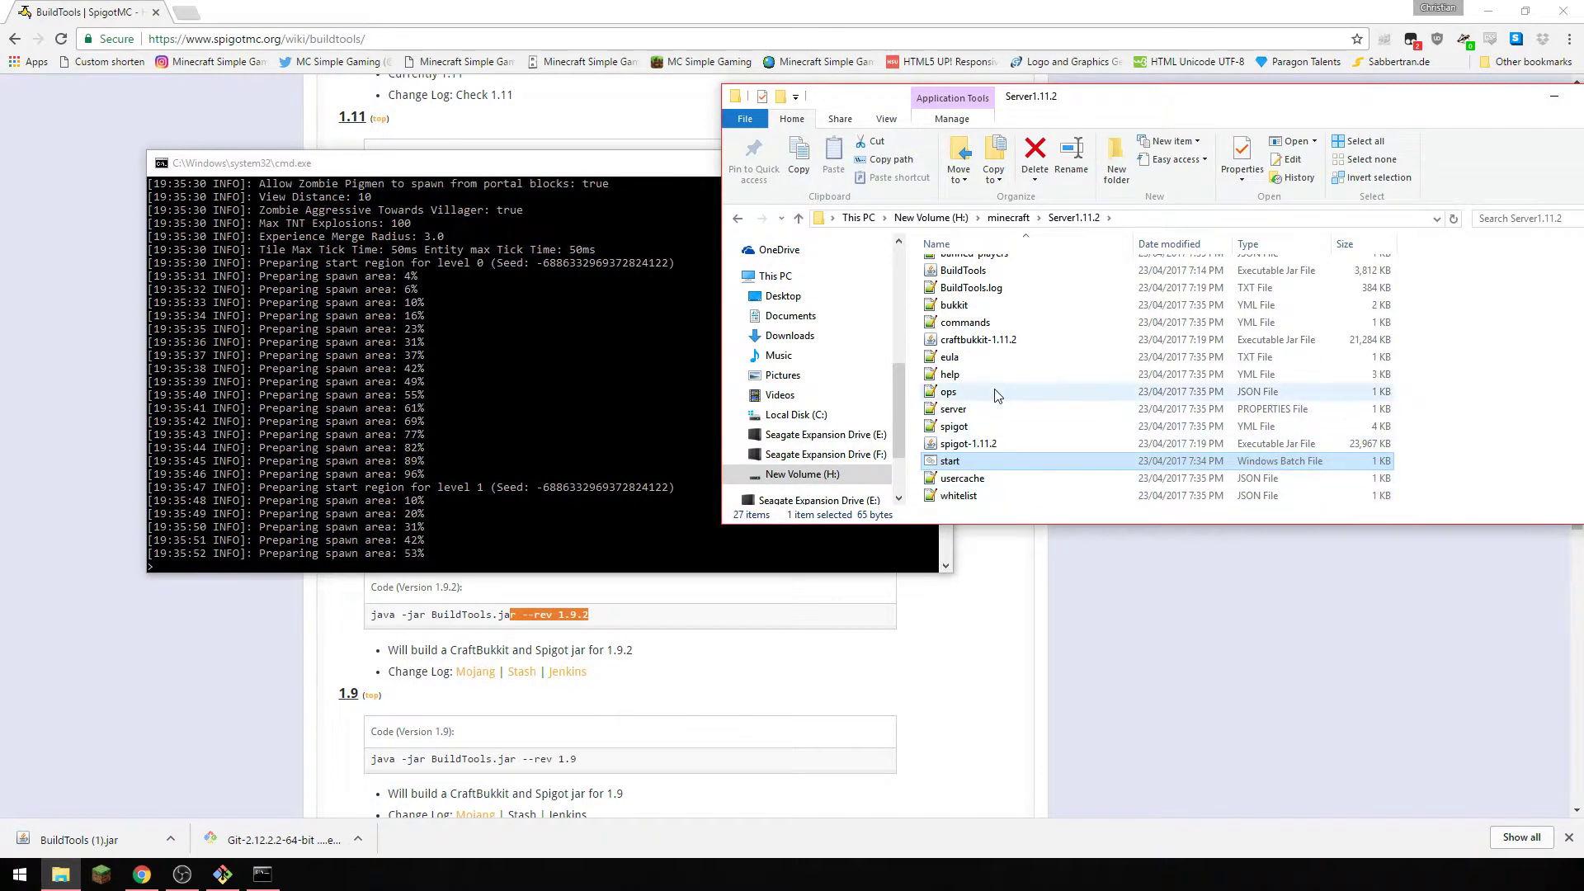
double_click(1000, 417)
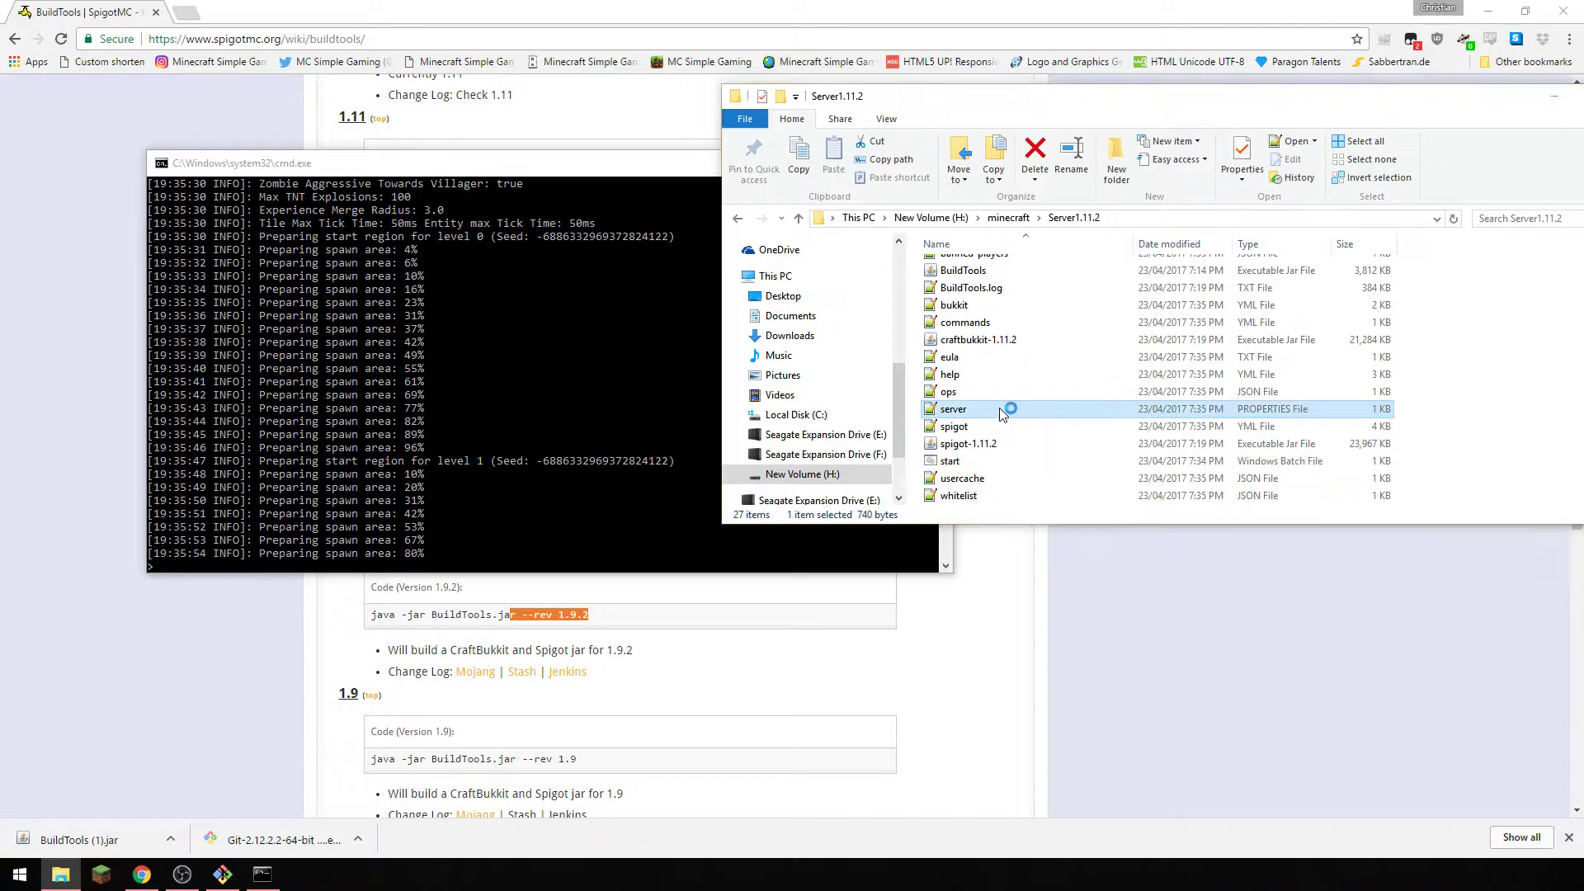
scroll(882, 351, "down", 5)
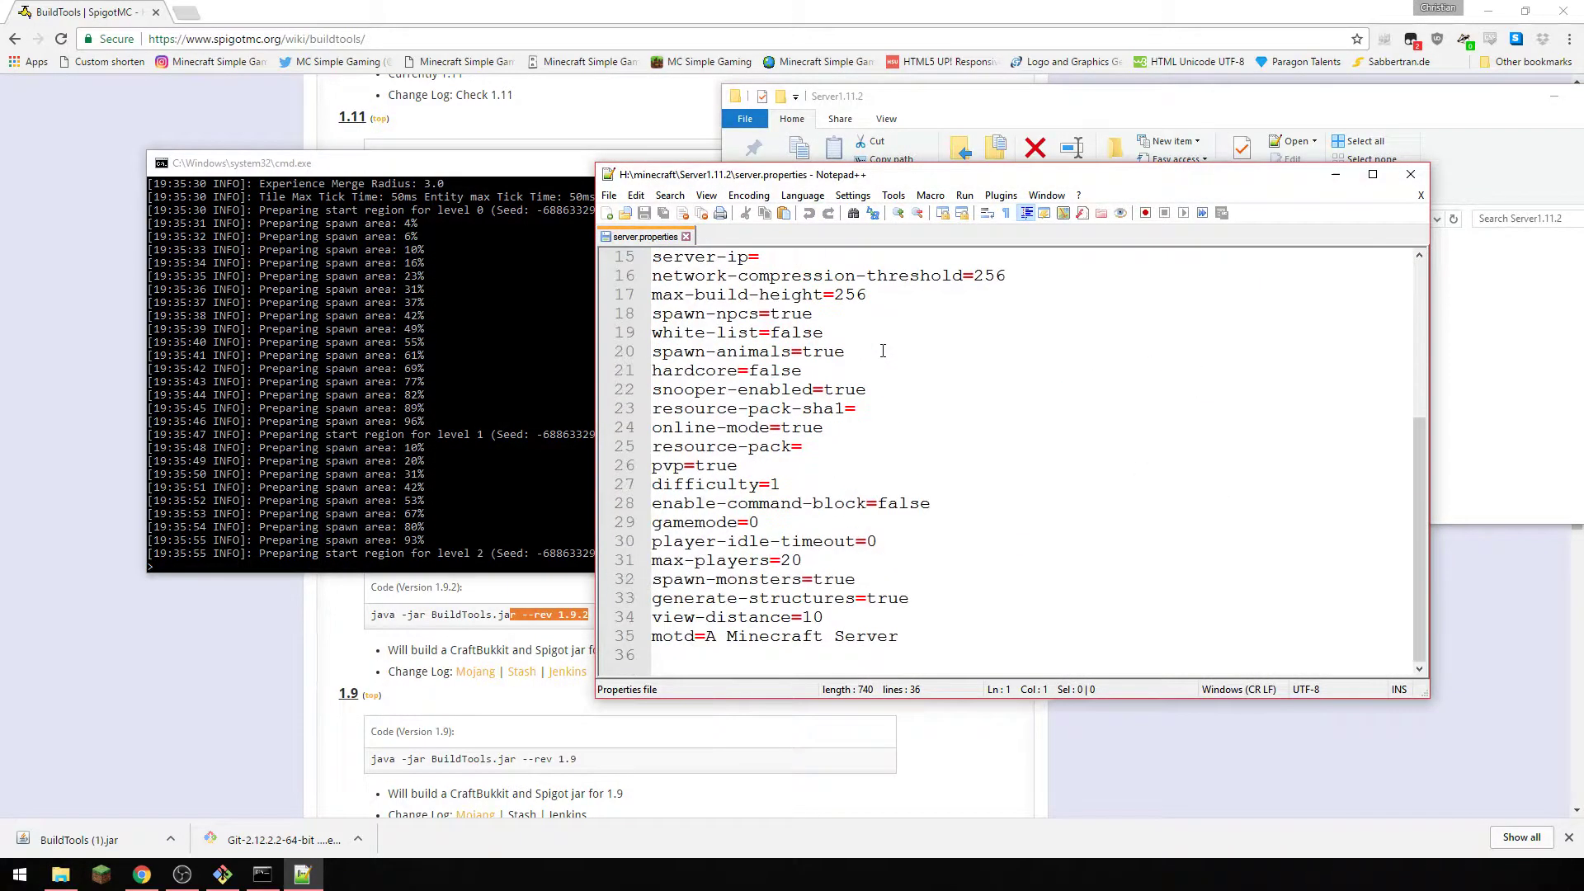
scroll(880, 338, "up", 5)
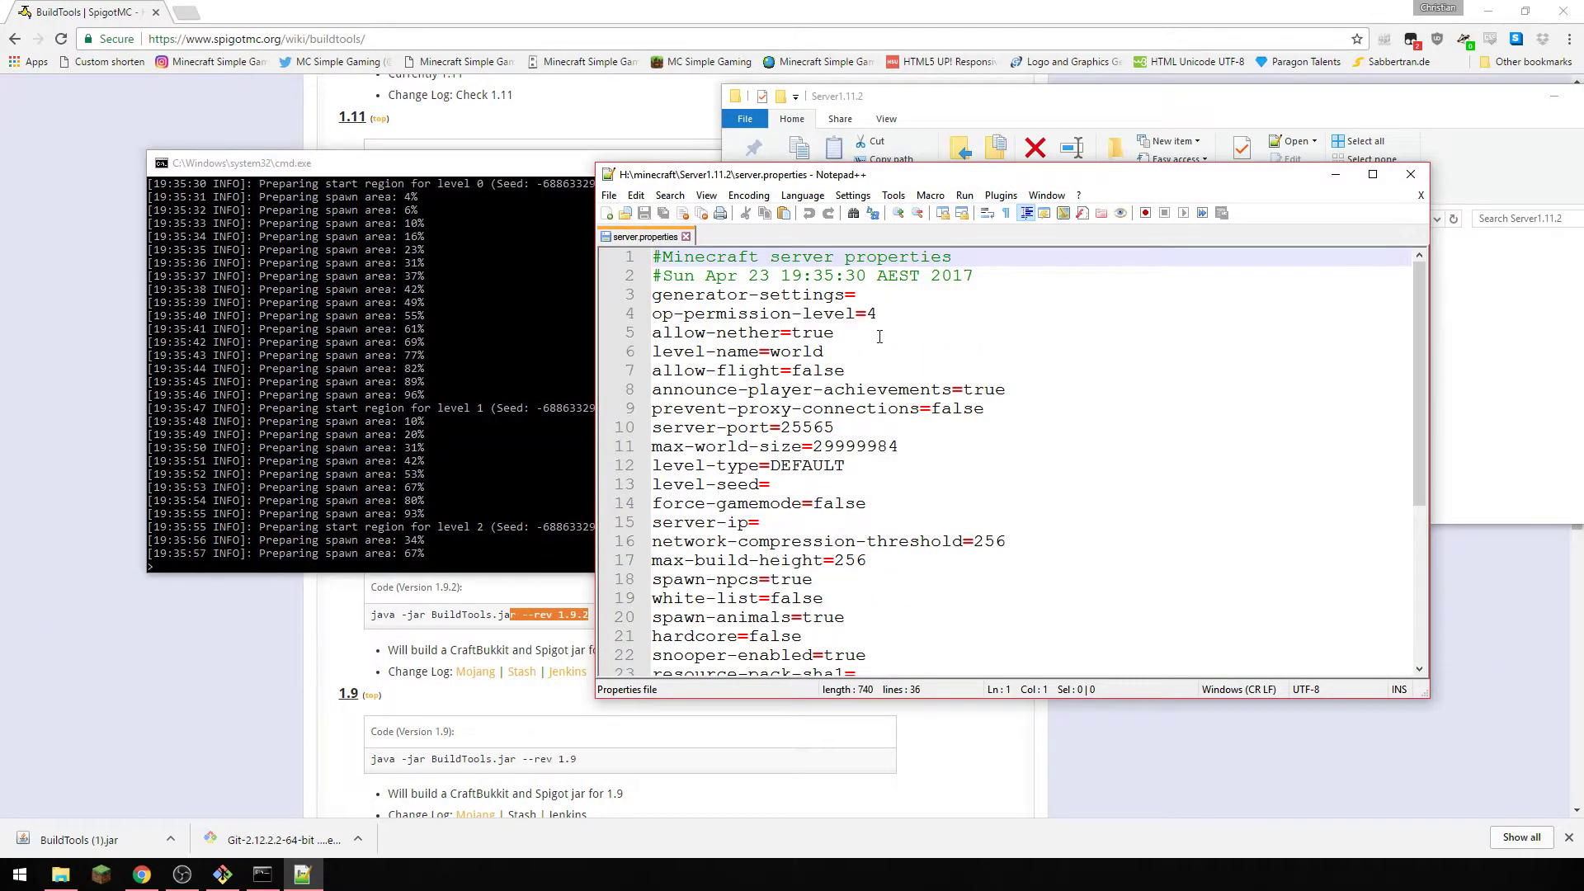
scroll(880, 337, "down", 3)
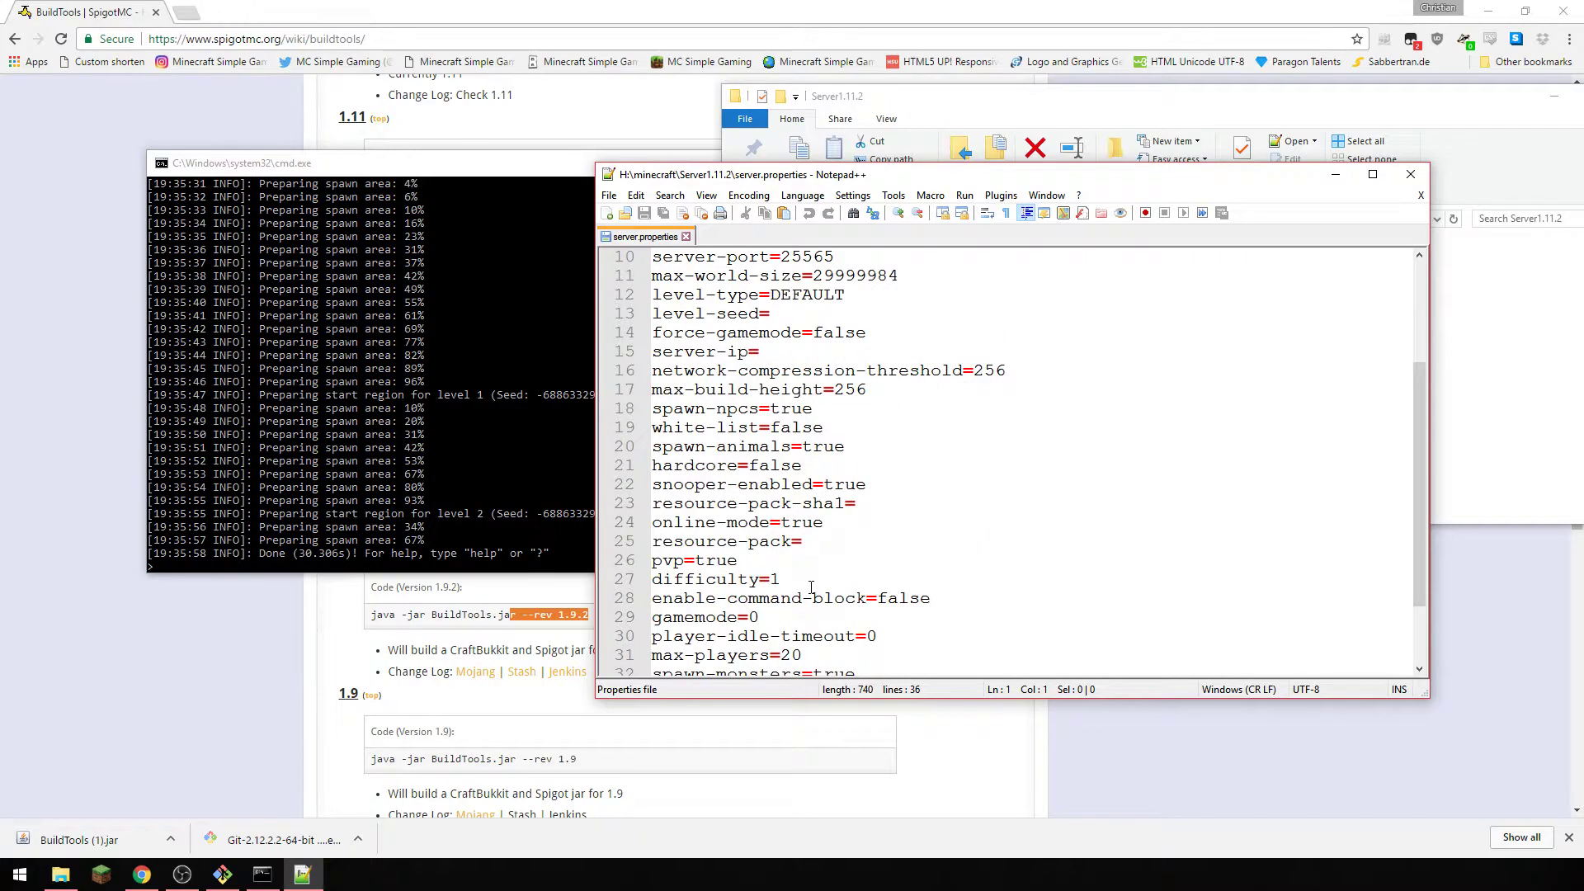
scroll(814, 581, "down", 2)
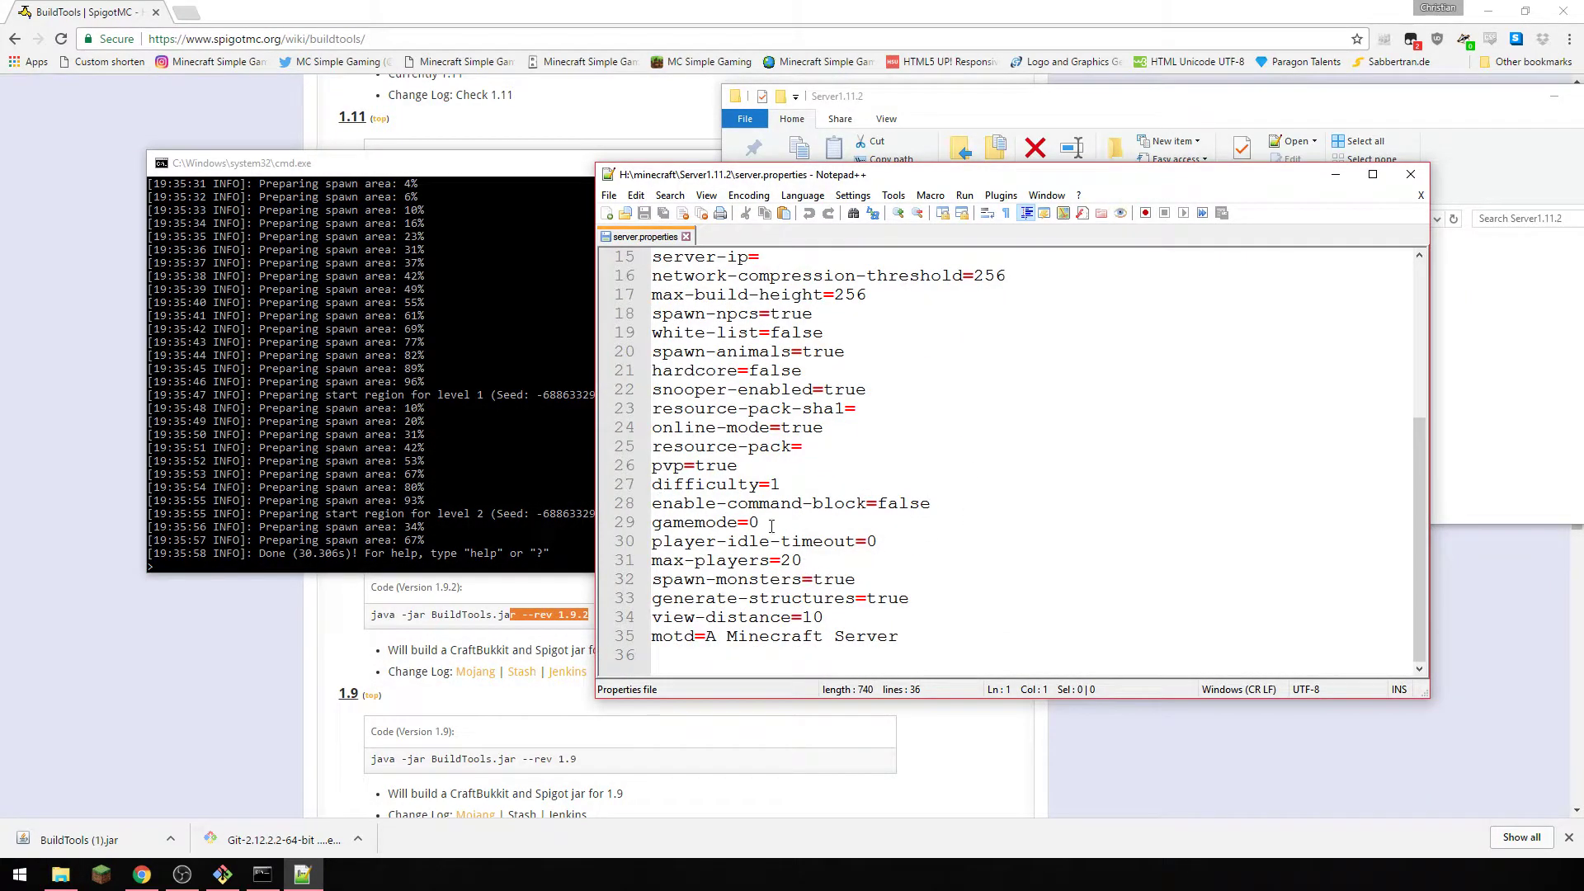
scroll(882, 476, "up", 5)
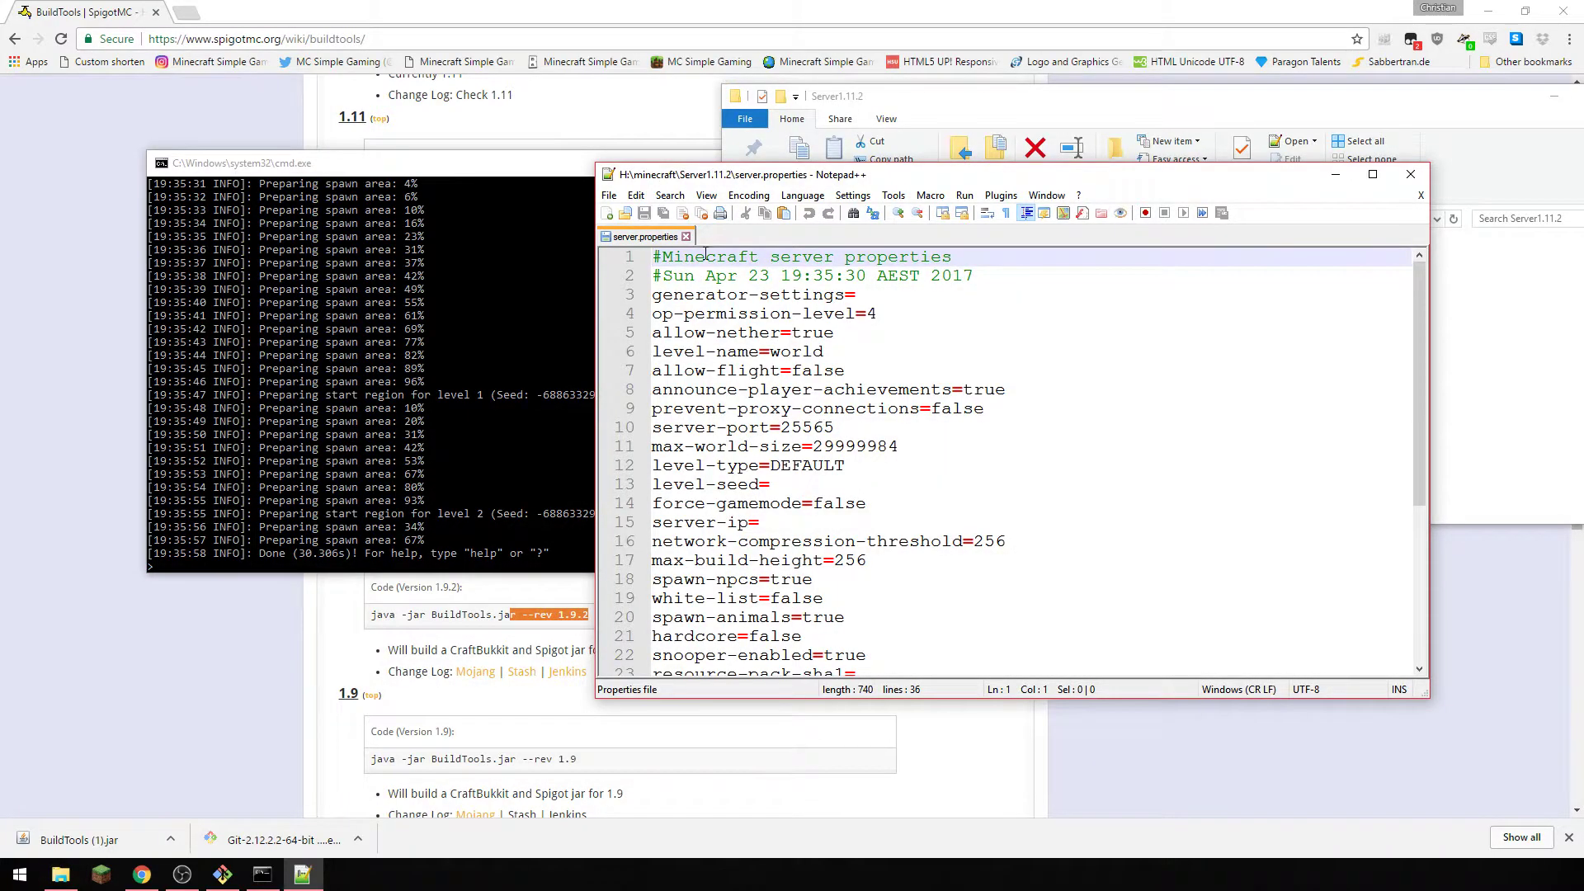
left_click(467, 284)
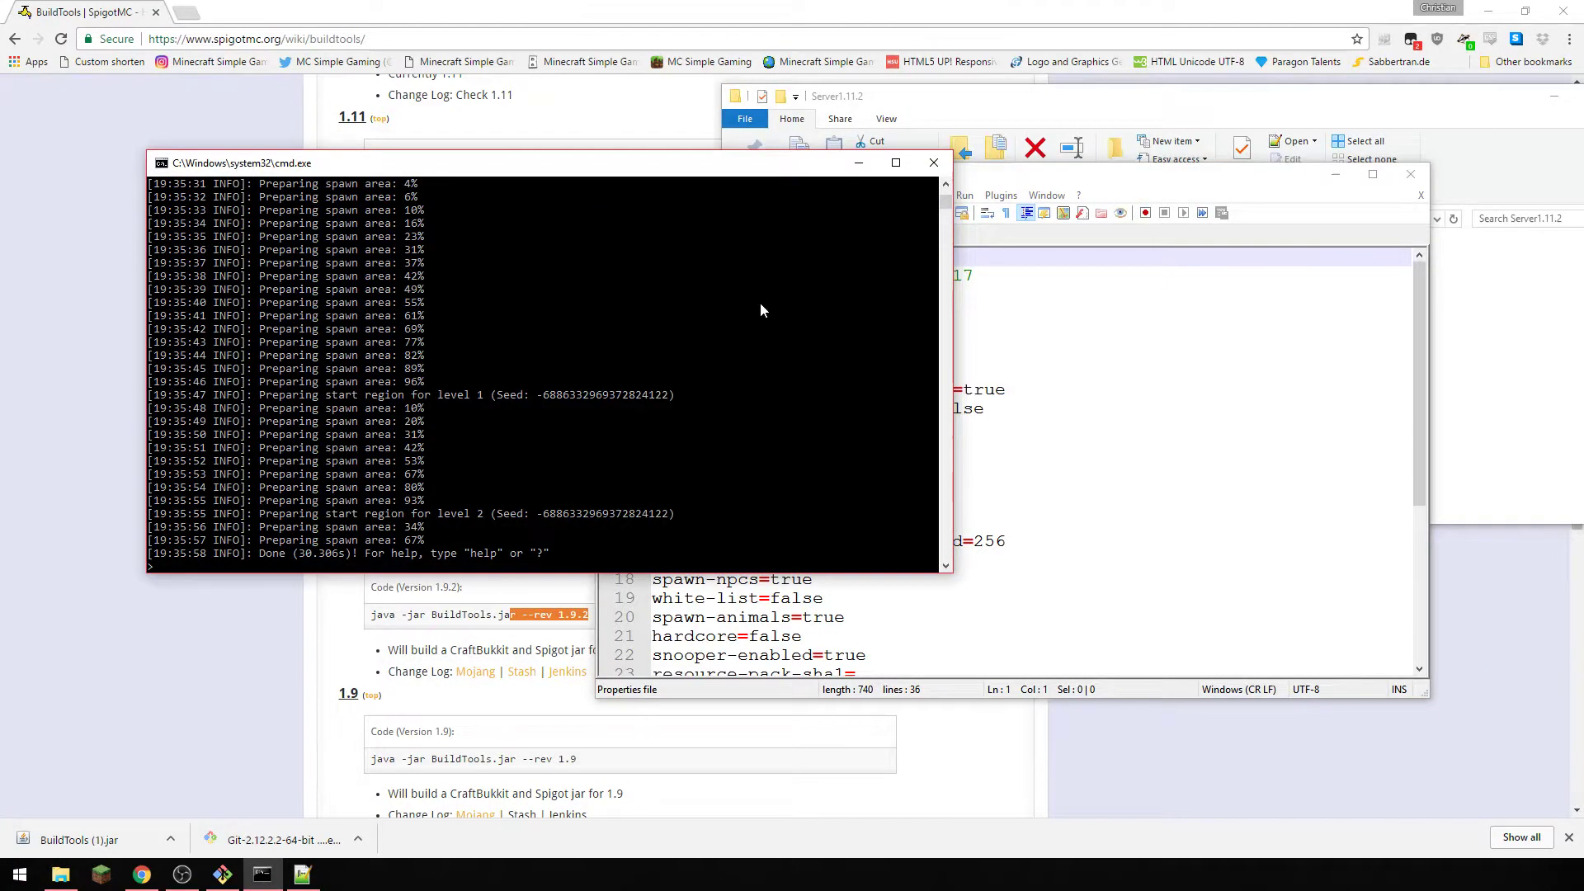
left_click(1145, 181)
left_click(823, 507)
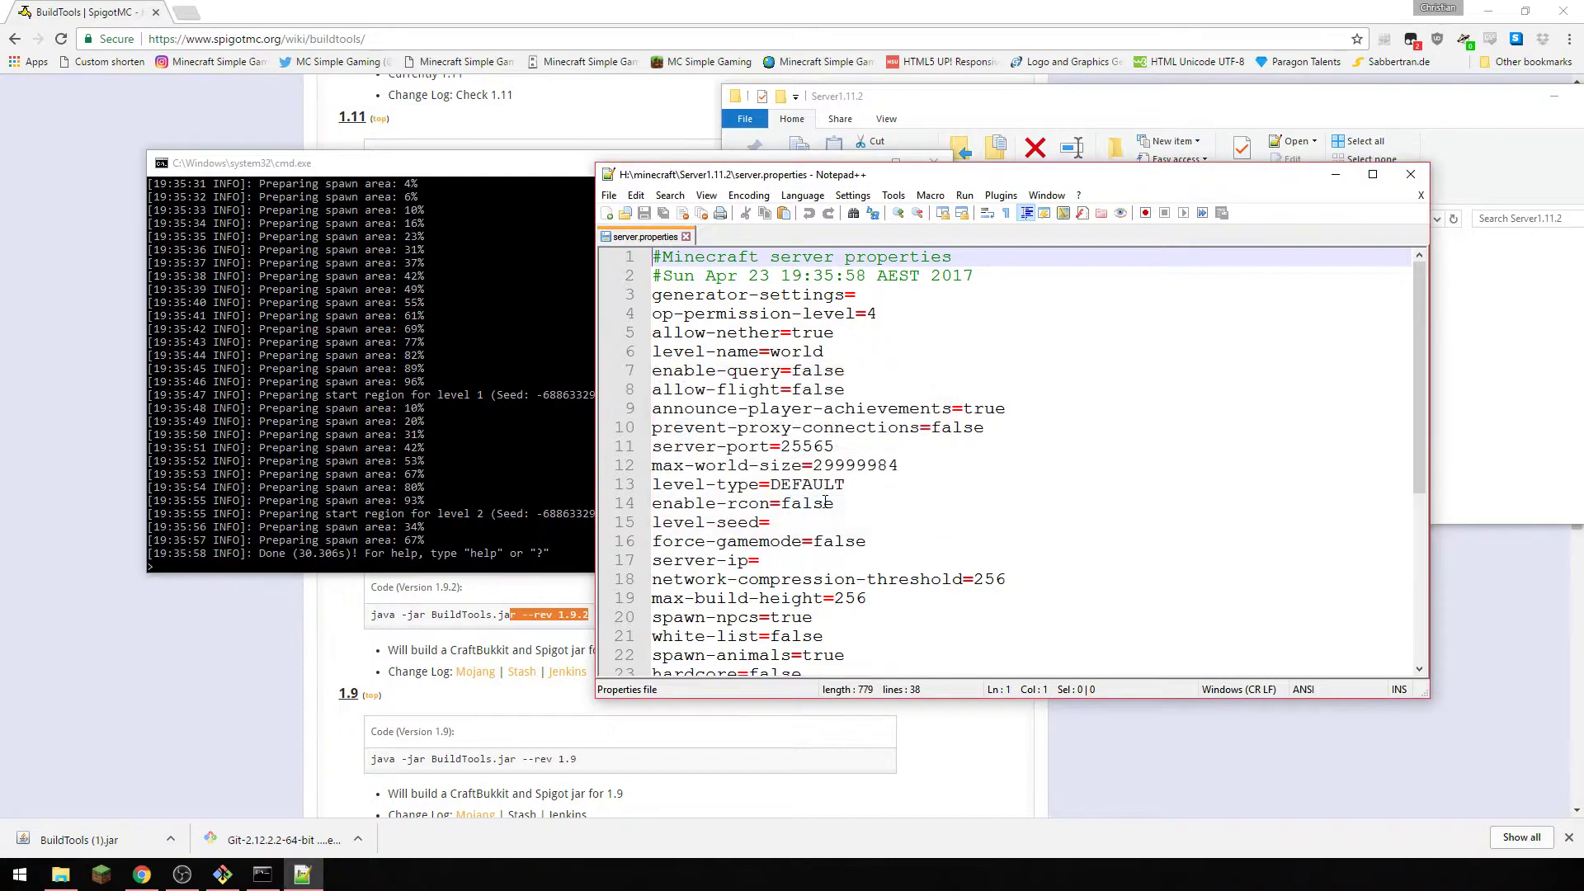
scroll(874, 396, "down", 4)
left_click(683, 215)
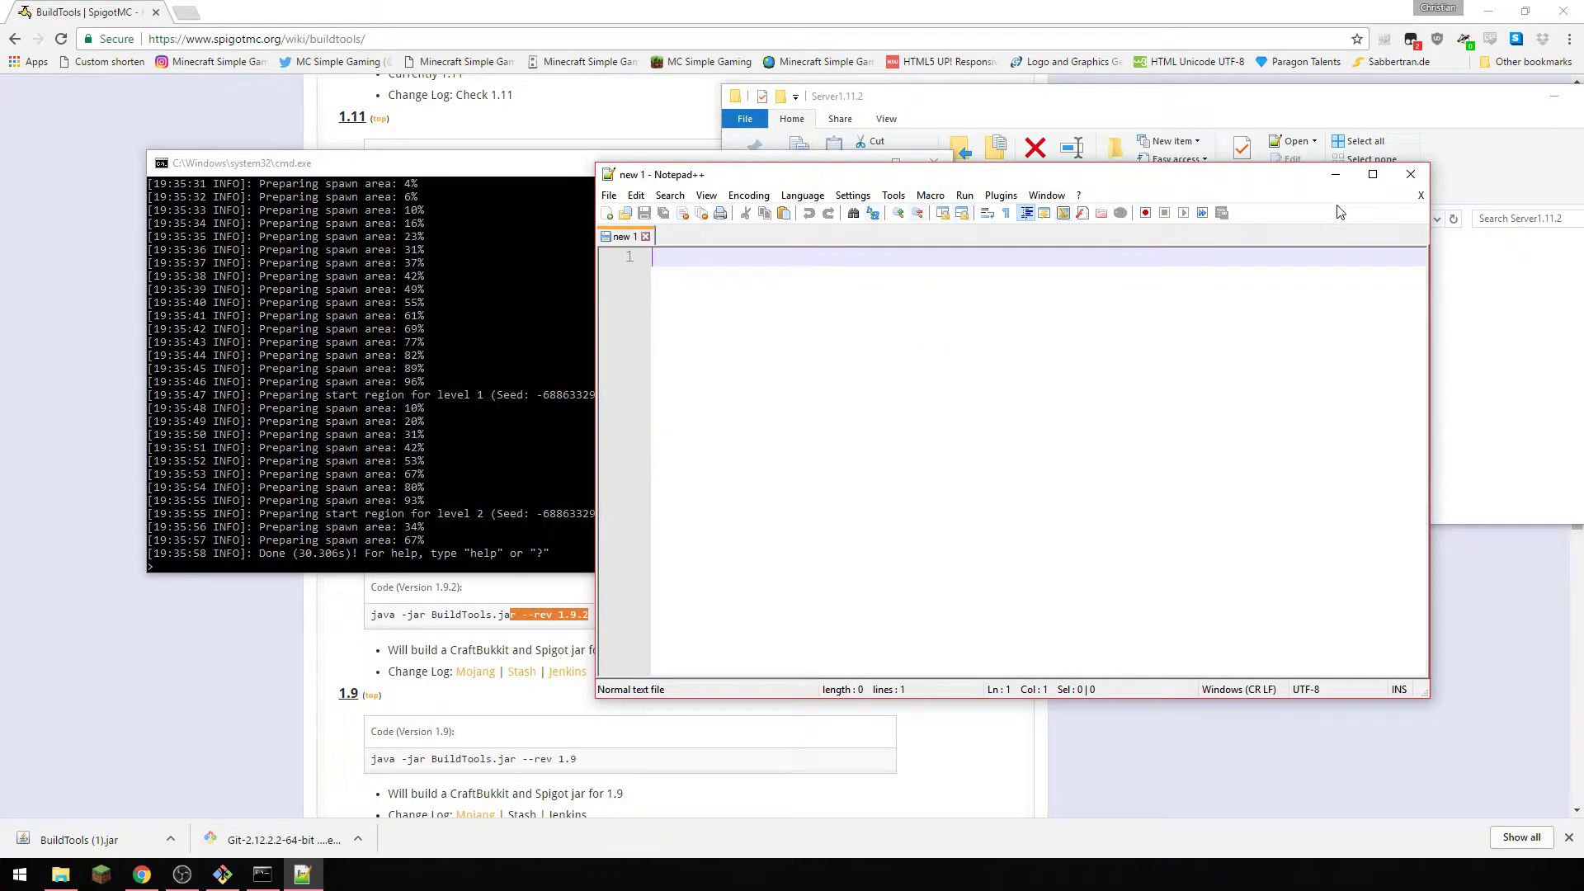
left_click(1411, 174)
scroll(1516, 402, "up", 5)
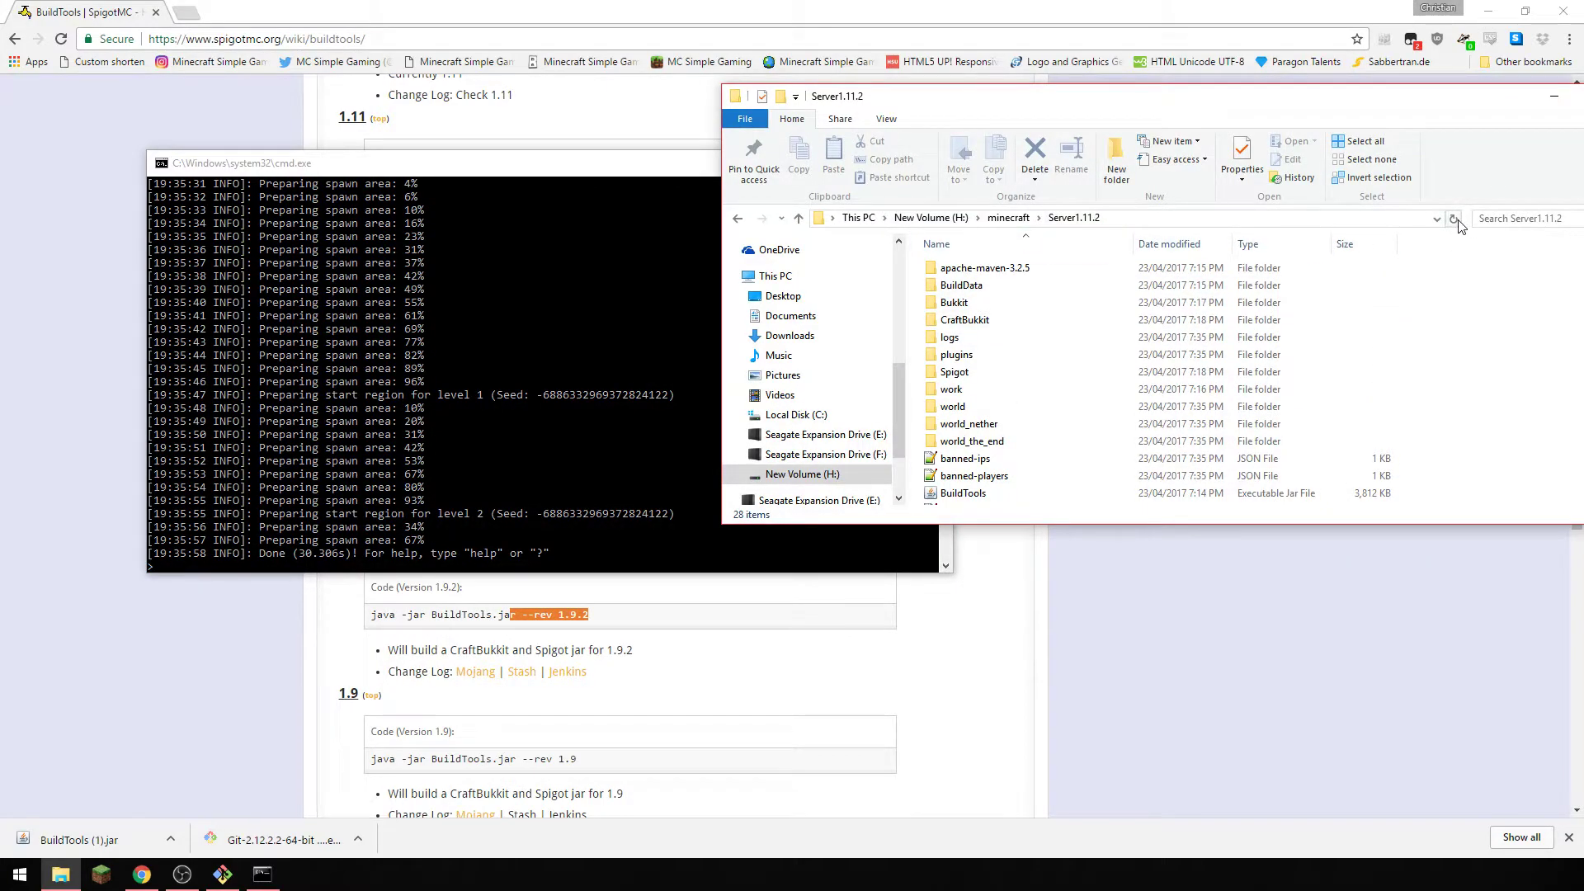
- Open the plugins folder, then search 'worldedit' and open its dev.bukkit.org result
double_click(998, 355)
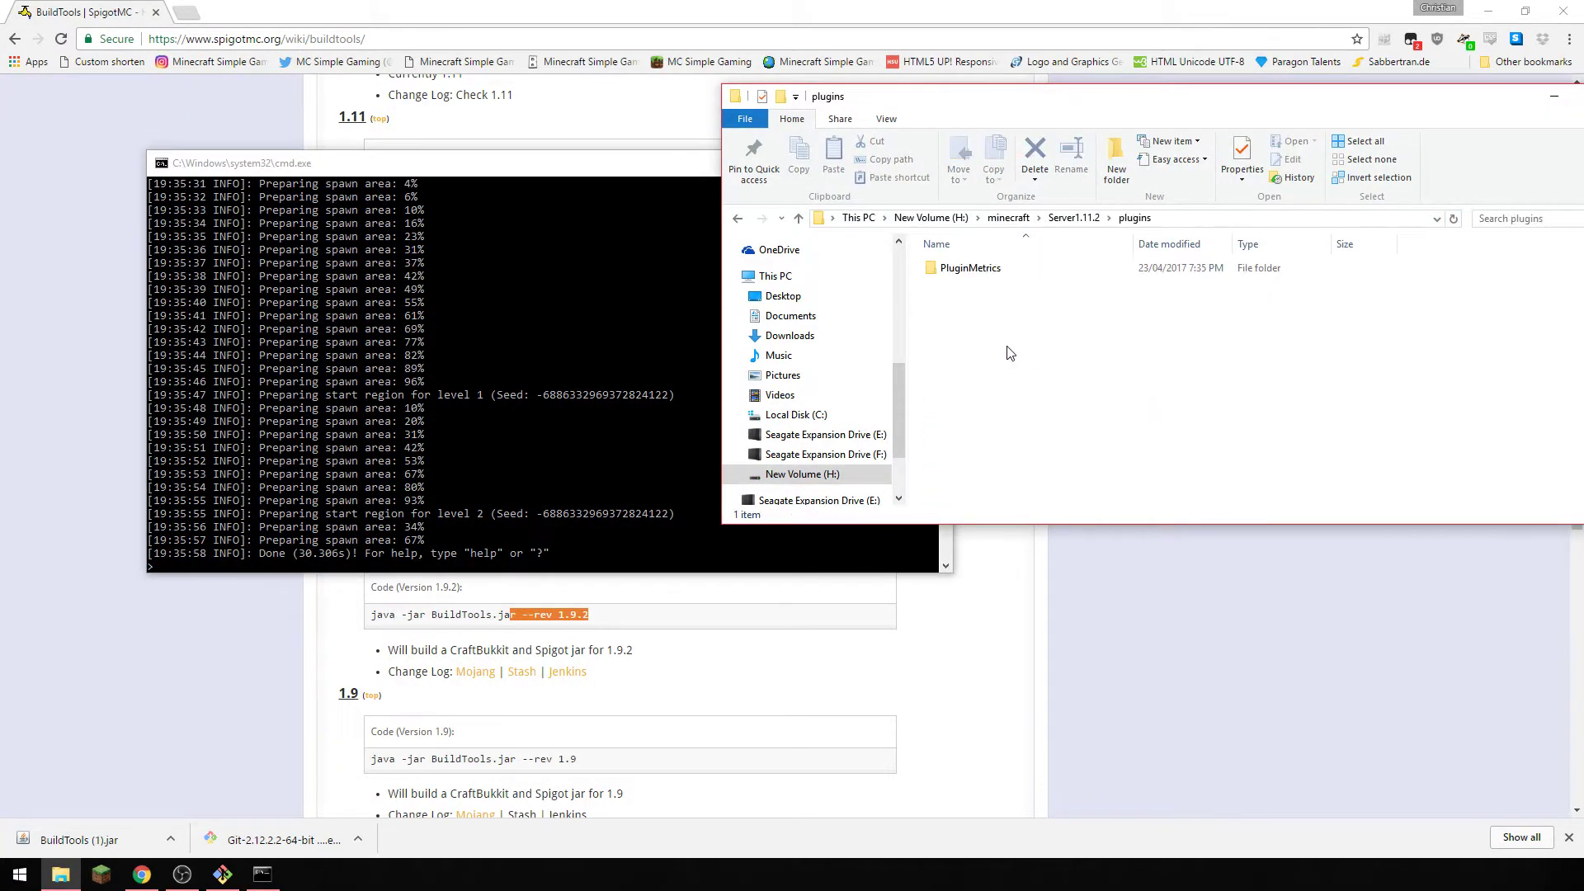
left_click(187, 19)
type("world")
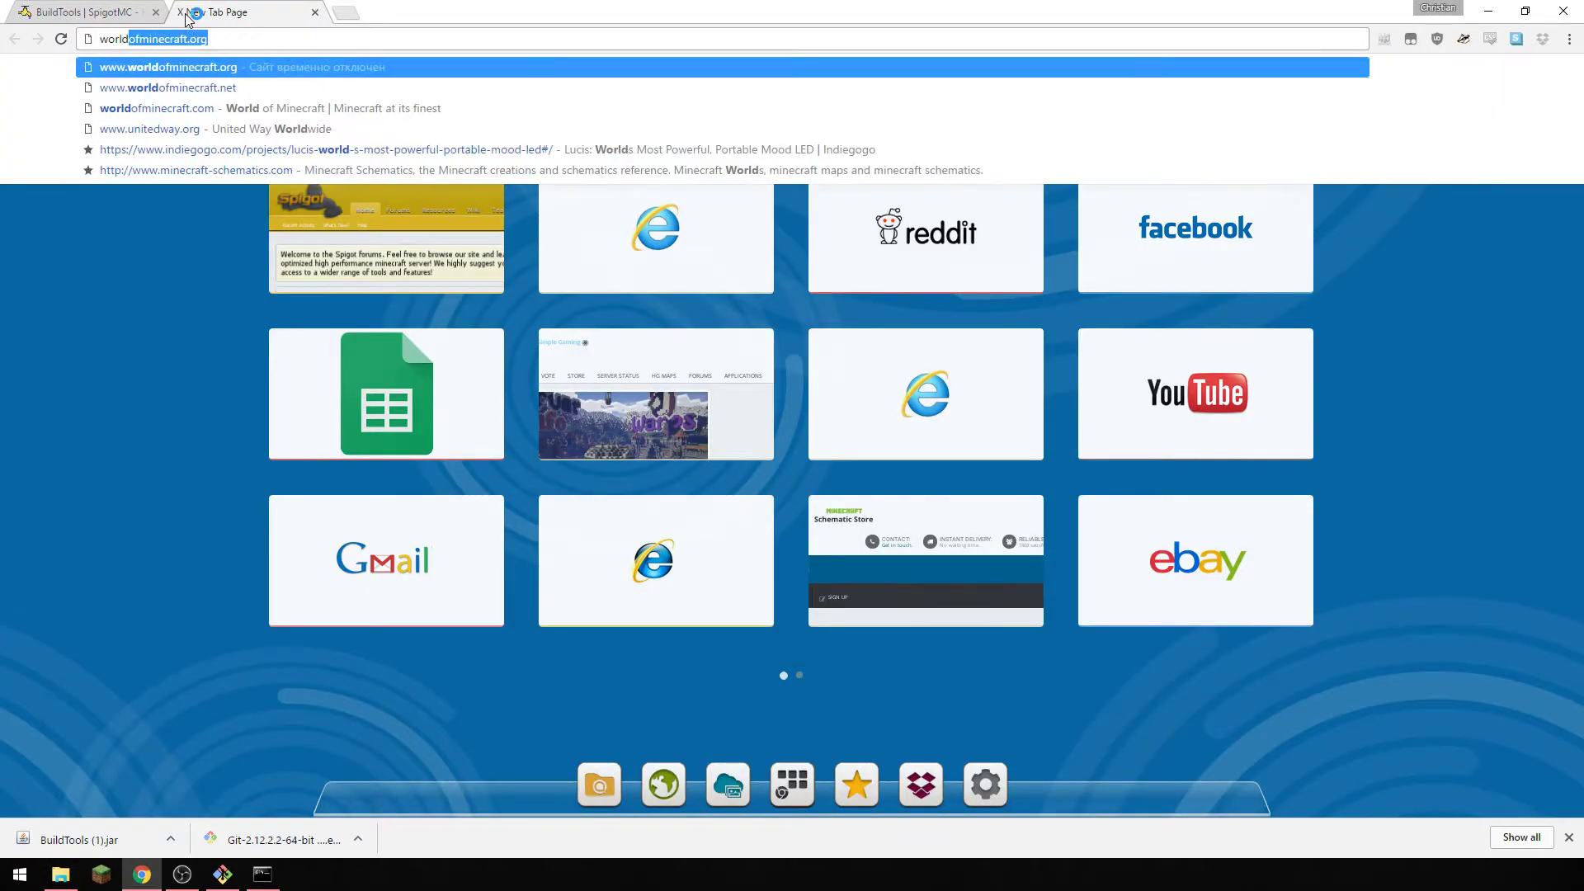
type("edit")
key("Return")
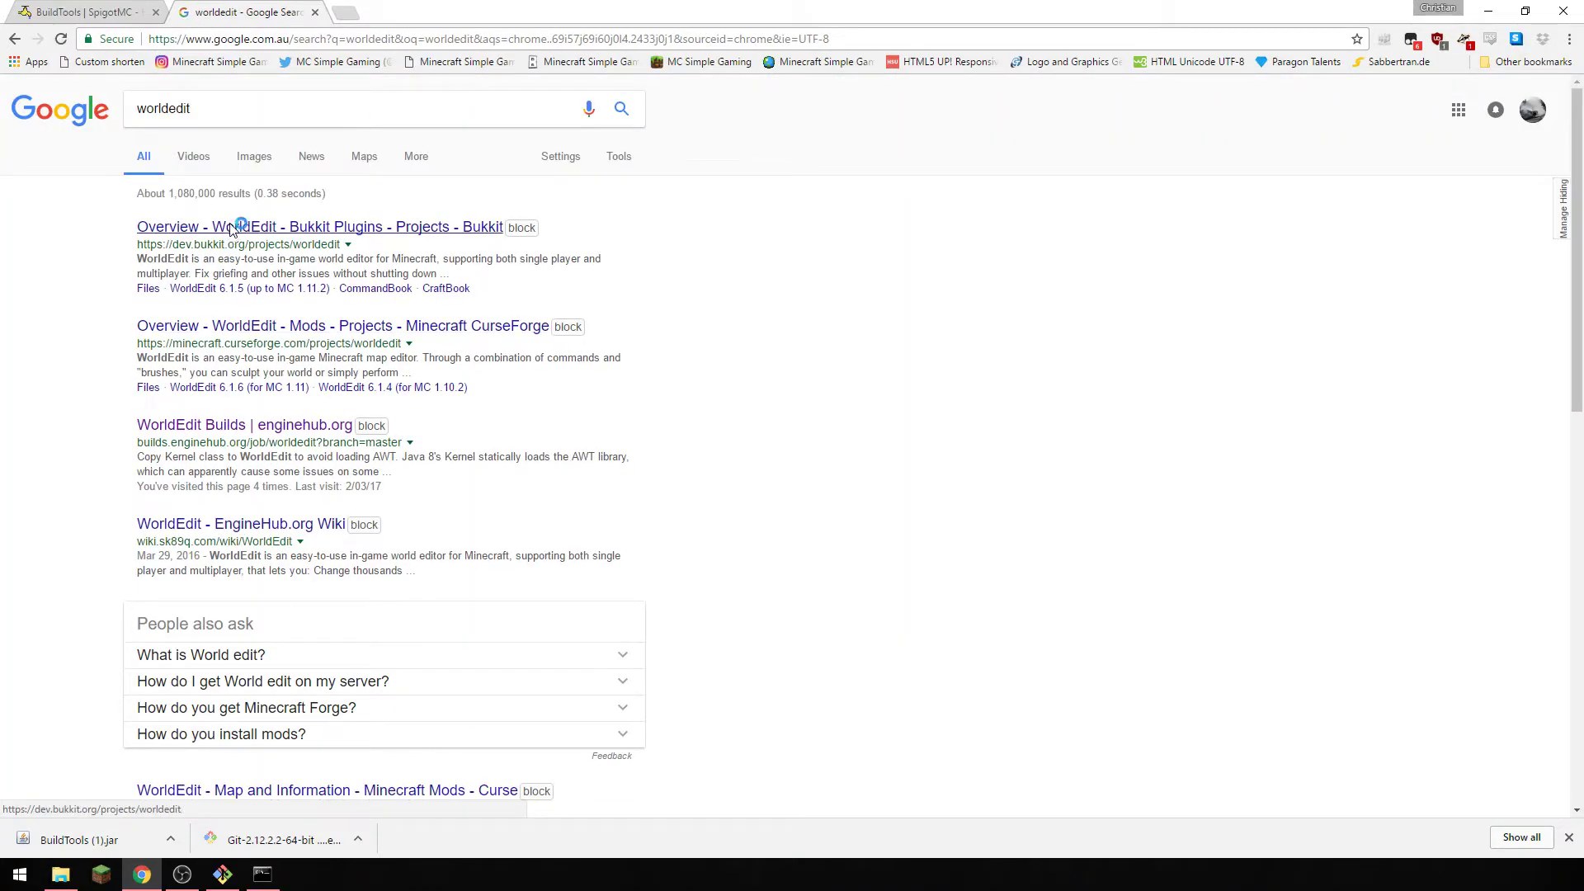
left_click(239, 225)
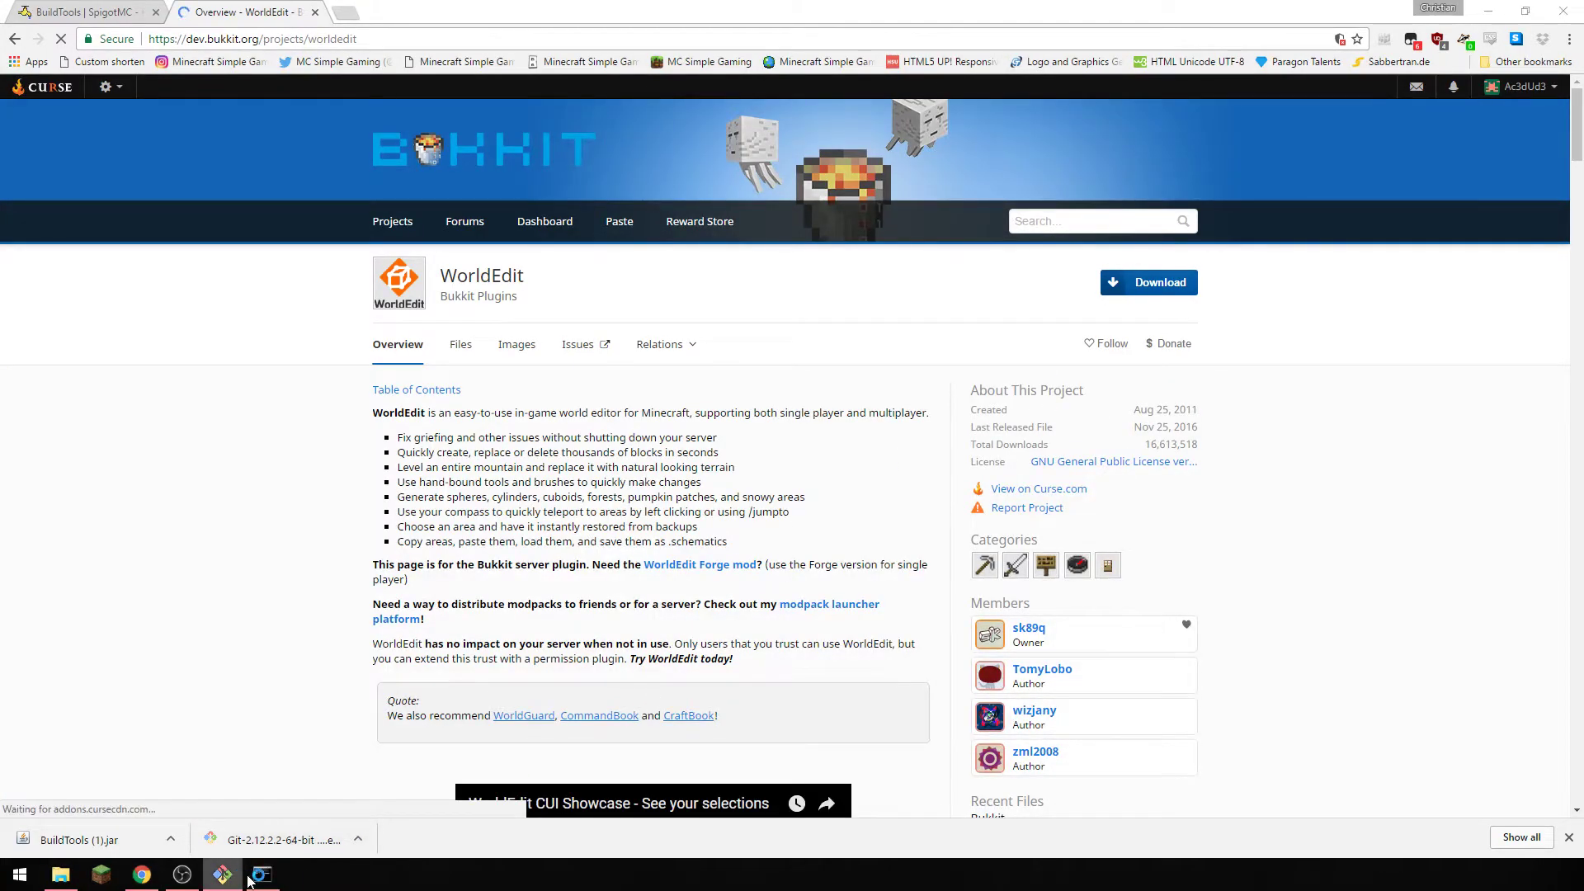
- Shut down the server with the 'stop' console command and close the console
left_click(263, 874)
left_click(566, 448)
key("Escape")
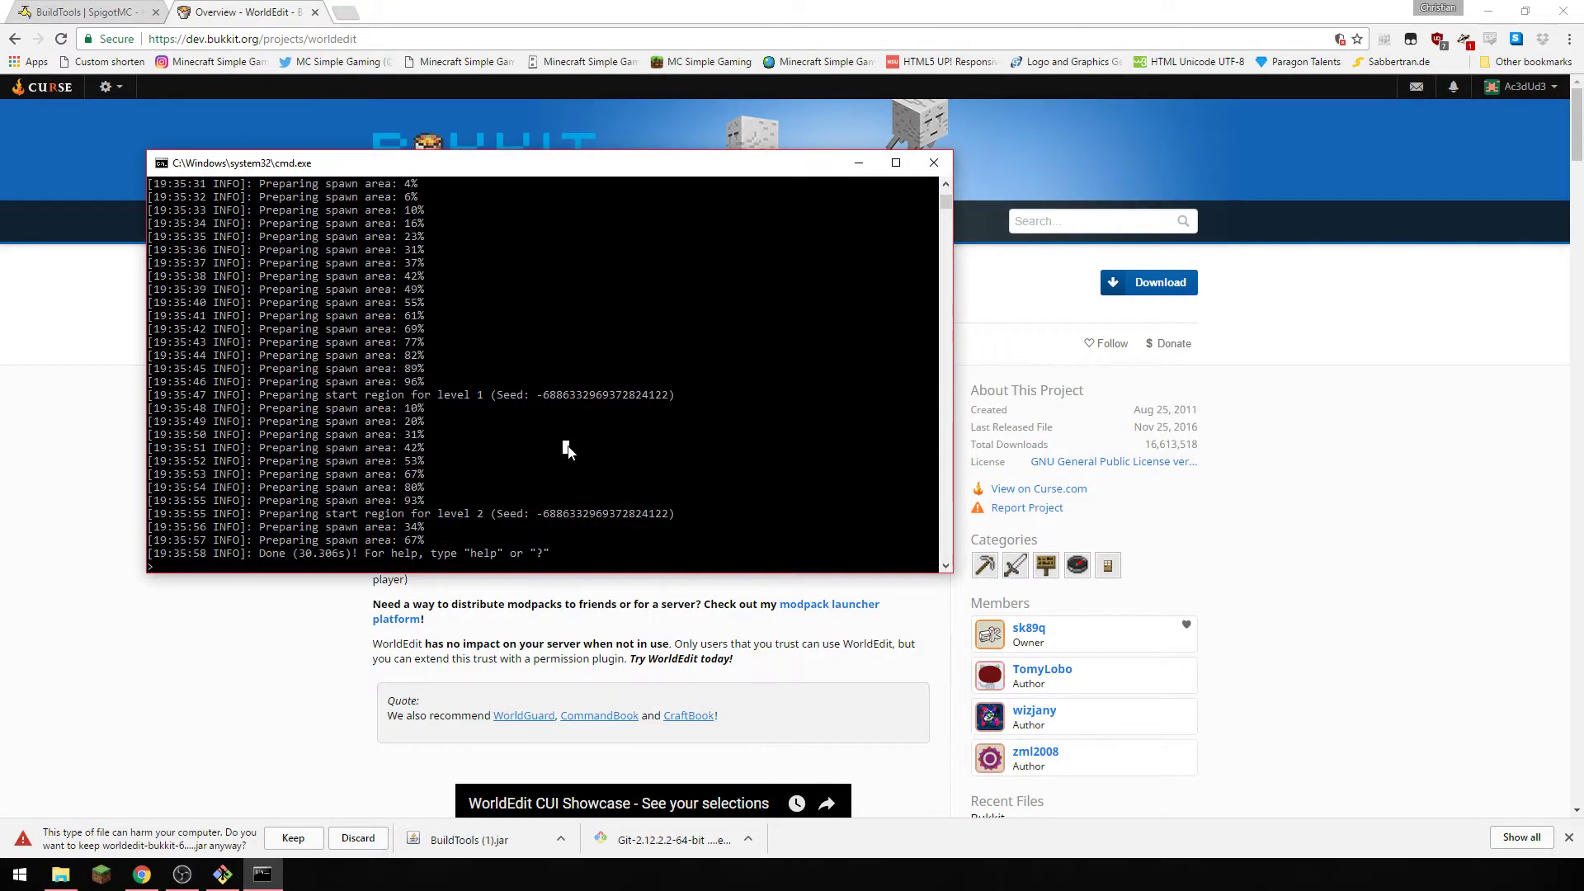
type("stop")
key("Return")
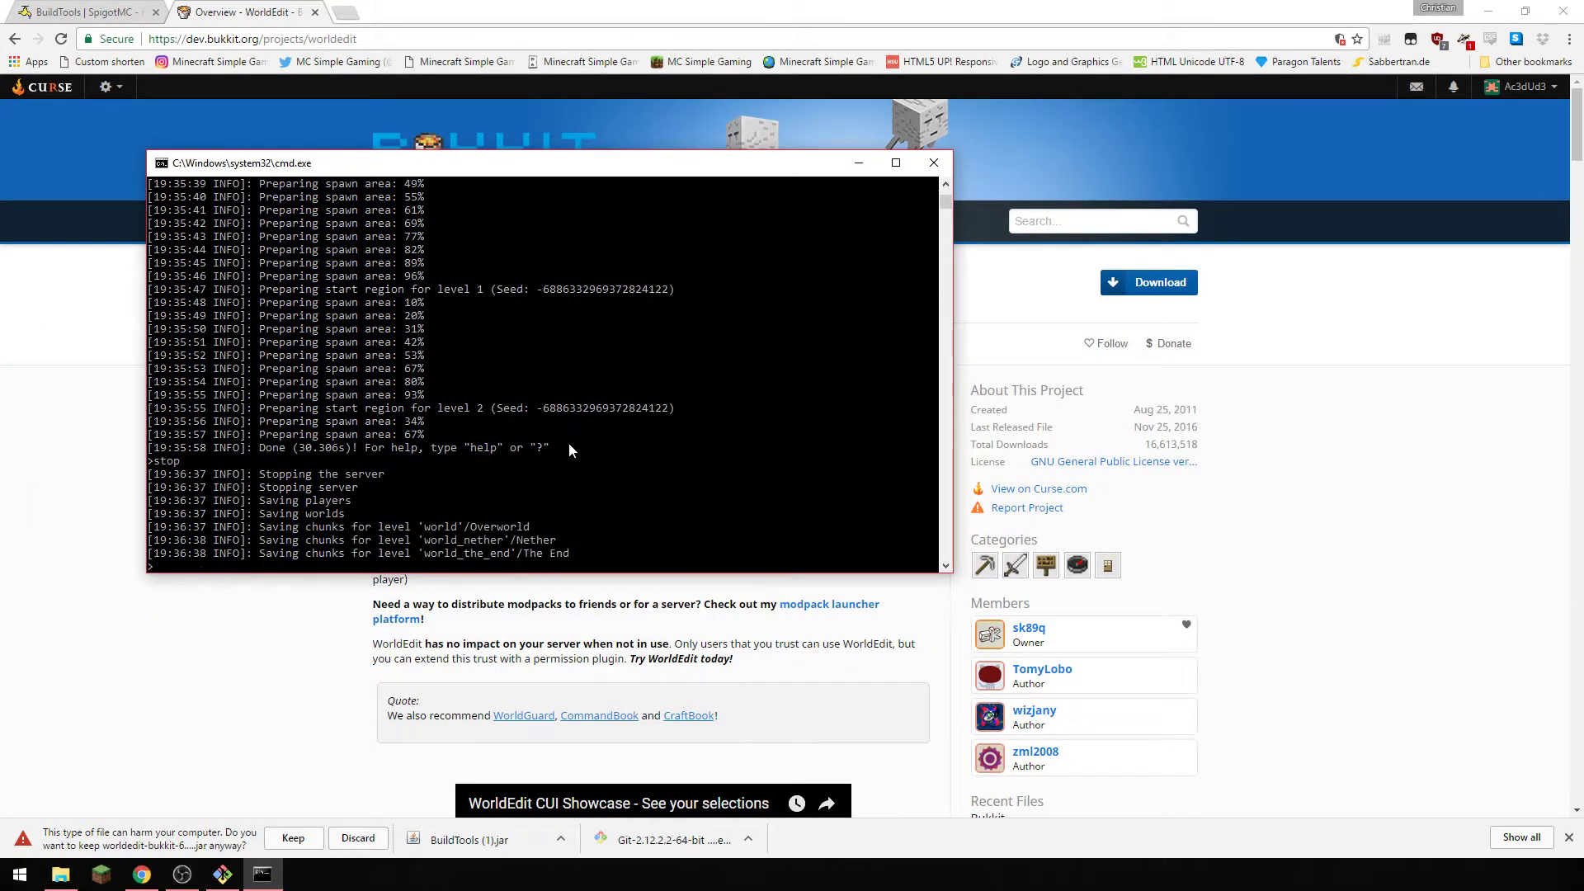
key("Return")
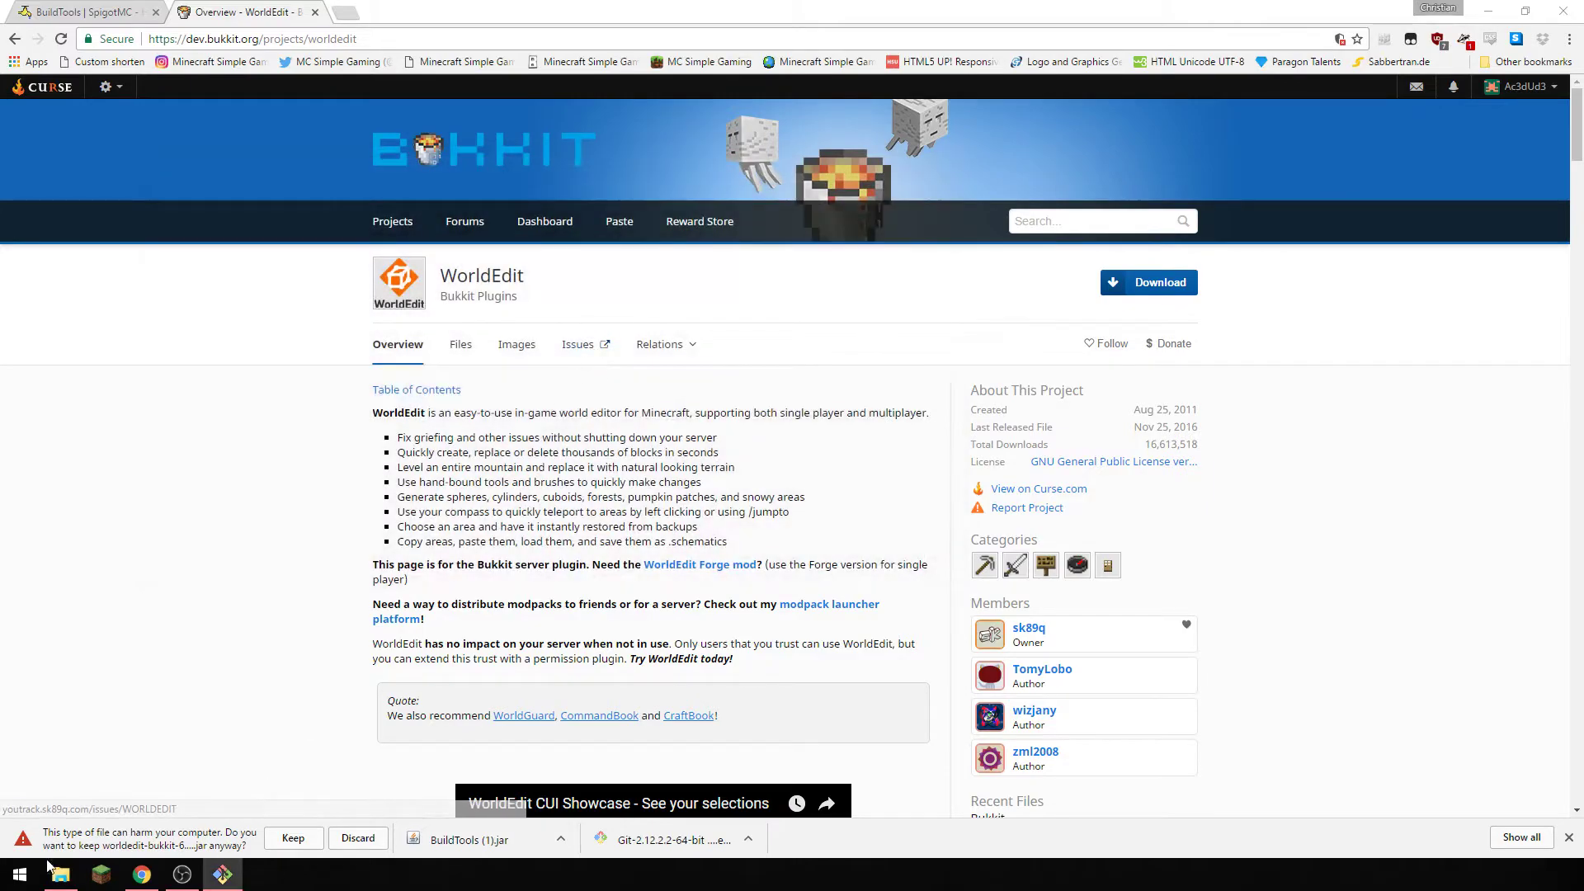
- Keep the downloaded WorldEdit jar and move it into the plugins folder
left_click(293, 838)
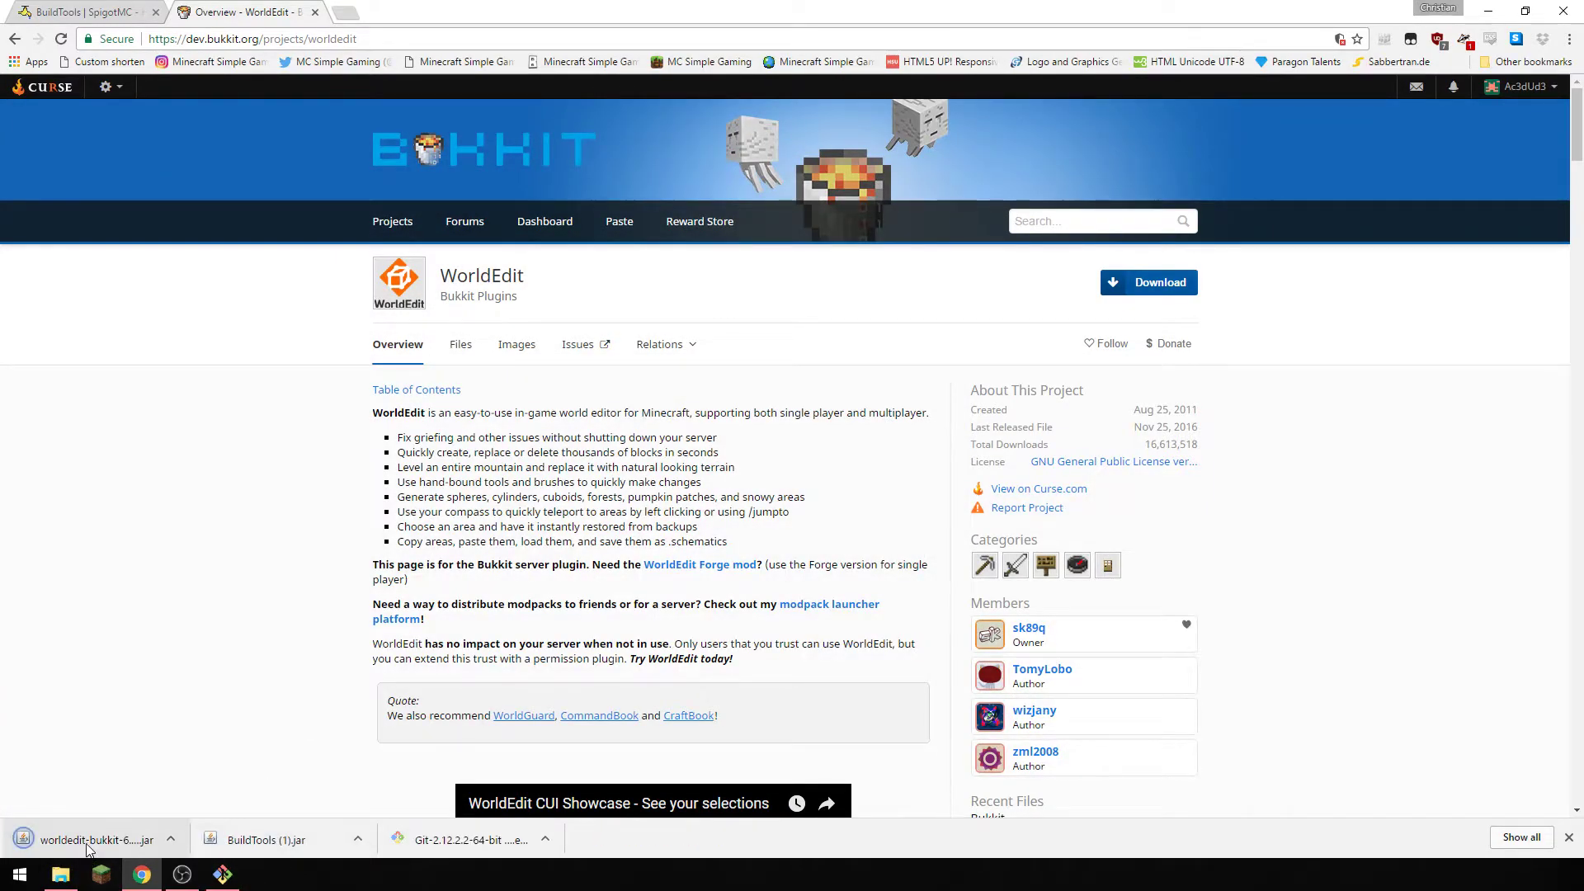
left_click_drag(87, 839, 1066, 413)
left_click(1105, 372)
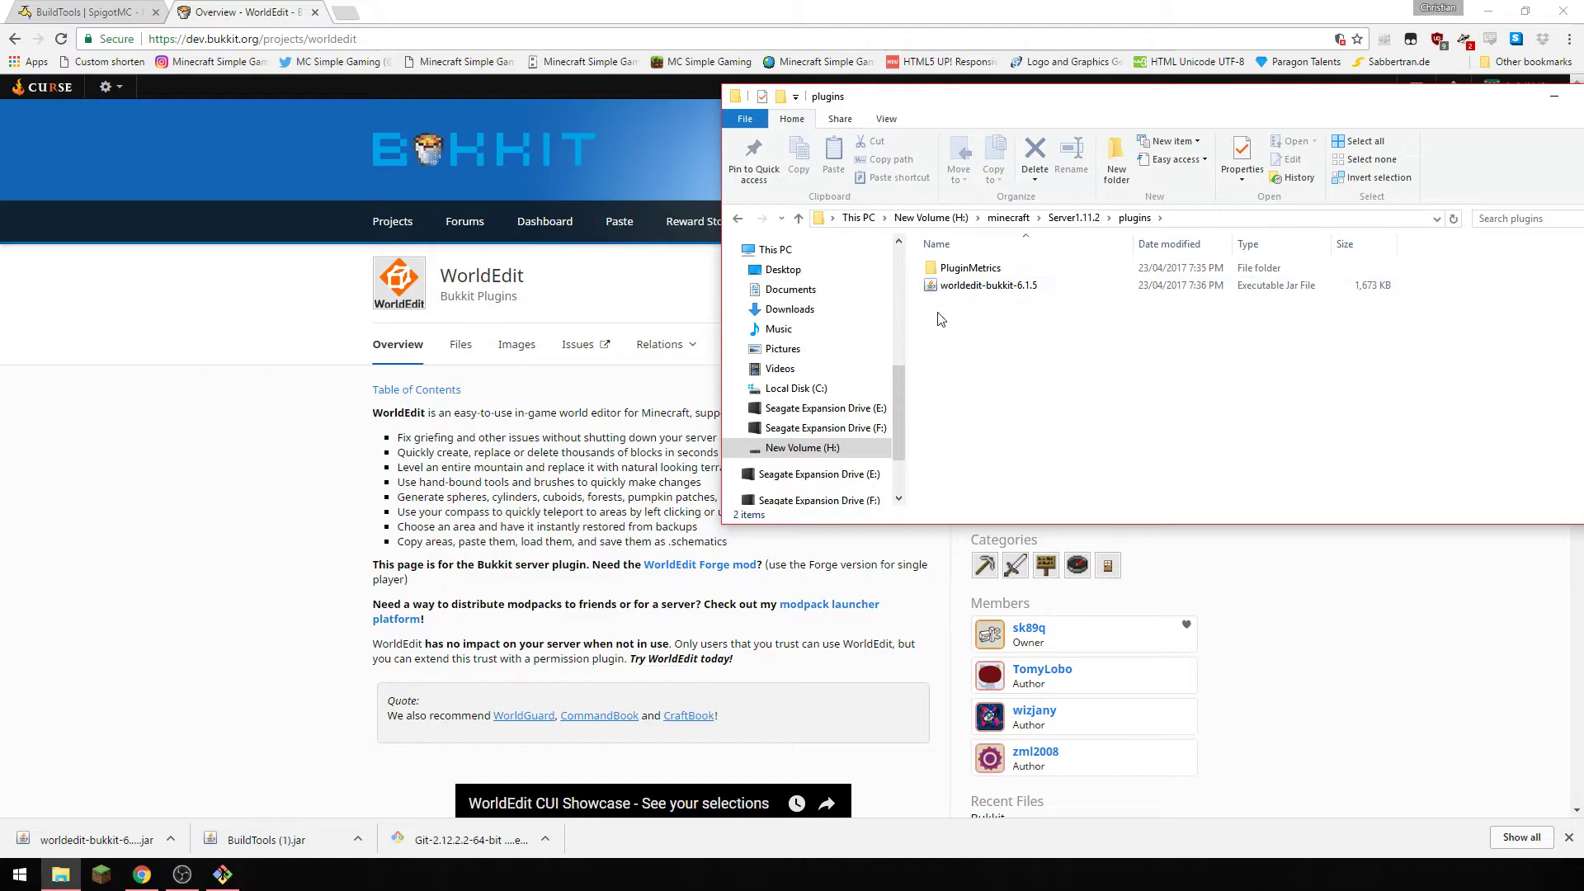
- Relaunch the server with start.bat and start Minecraft from the launcher
left_click(736, 221)
scroll(1025, 363, "down", 5)
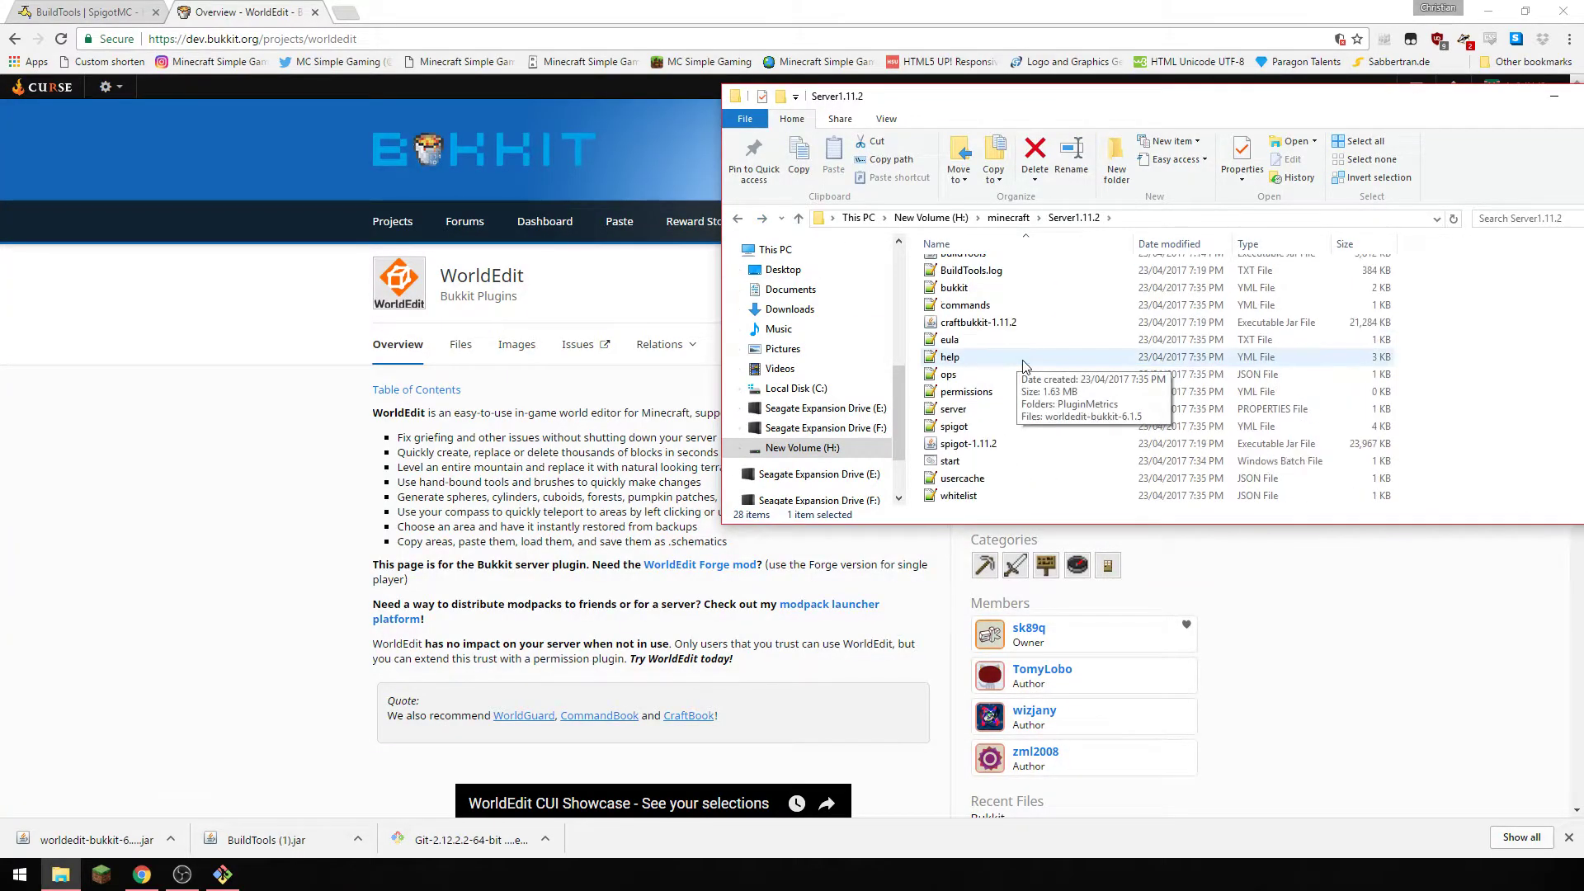
left_click(973, 468)
double_click(976, 469)
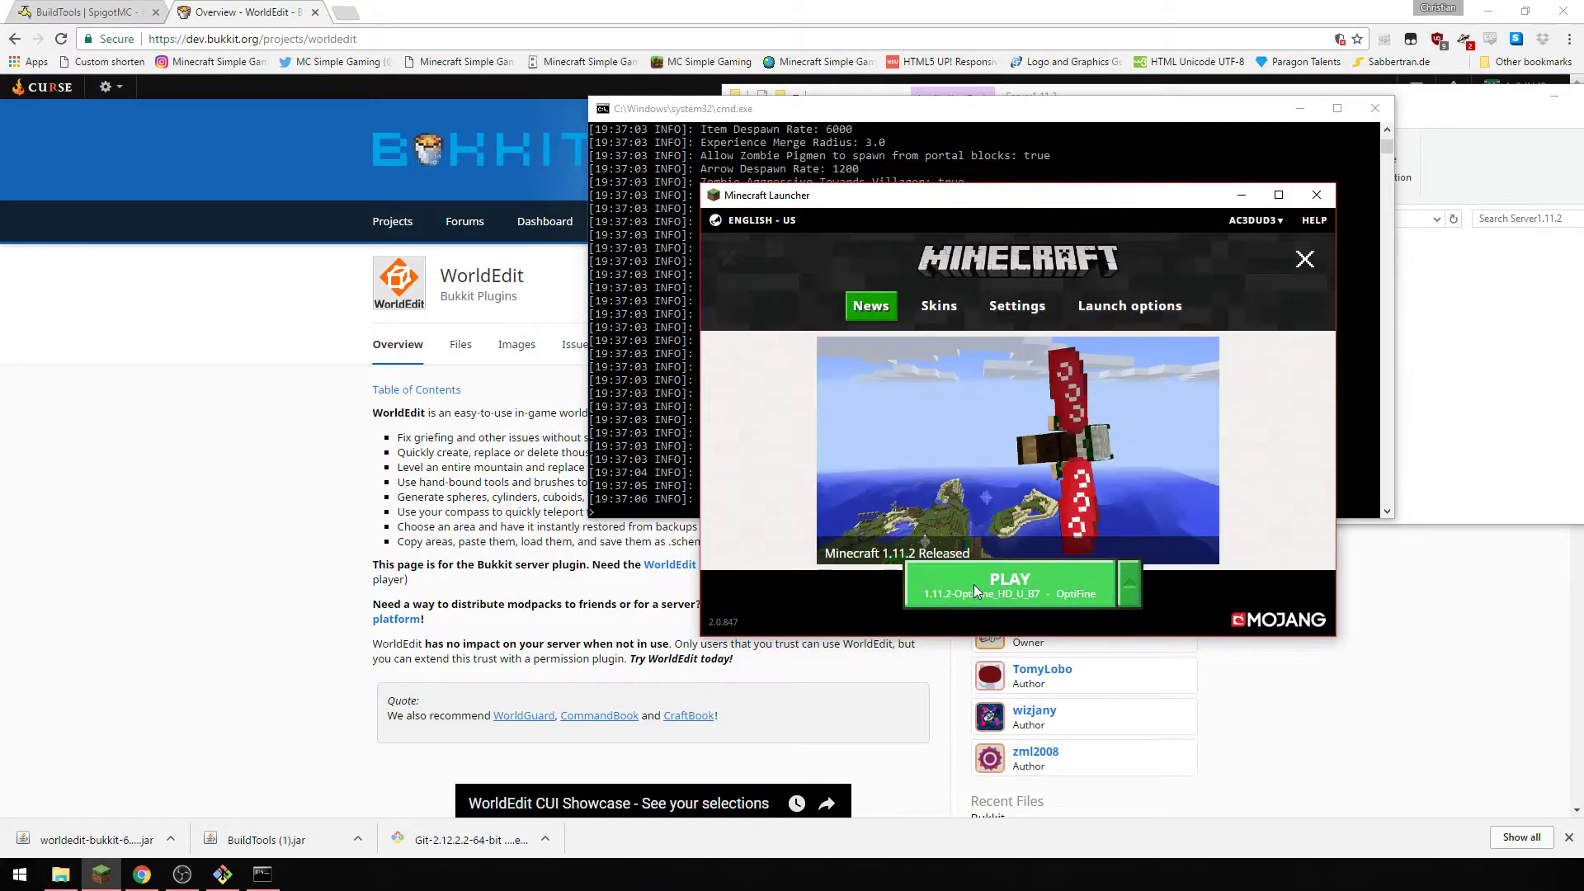
left_click(973, 584)
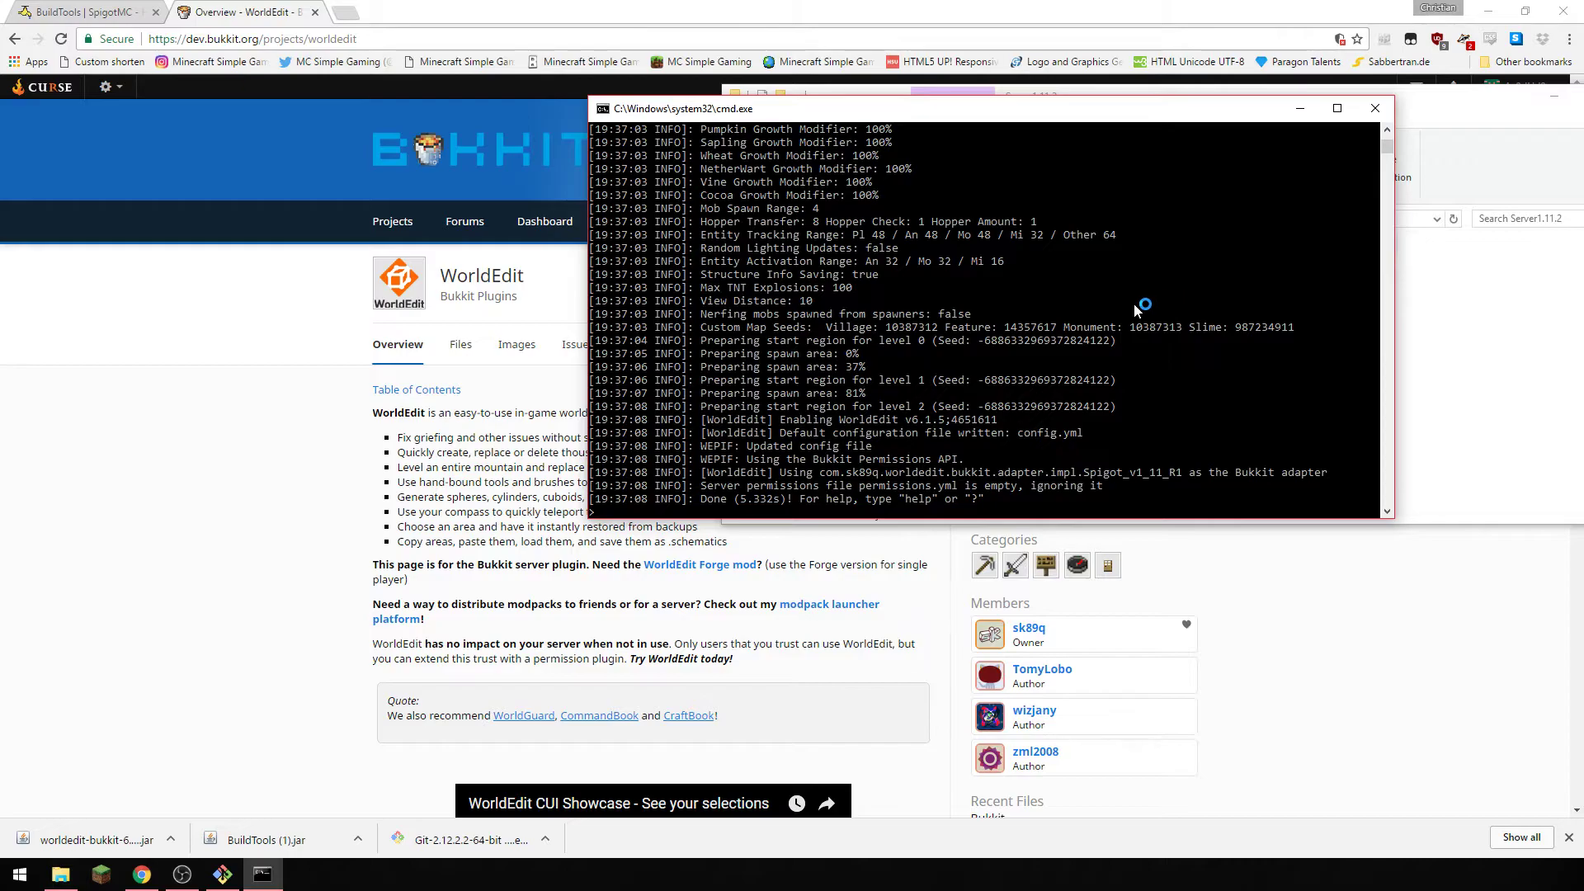
- Verify the plugins folder now contains a WorldEdit folder, then move Explorer aside
left_click_drag(1032, 111, 706, 117)
left_click(1295, 283)
scroll(1098, 454, "up", 5)
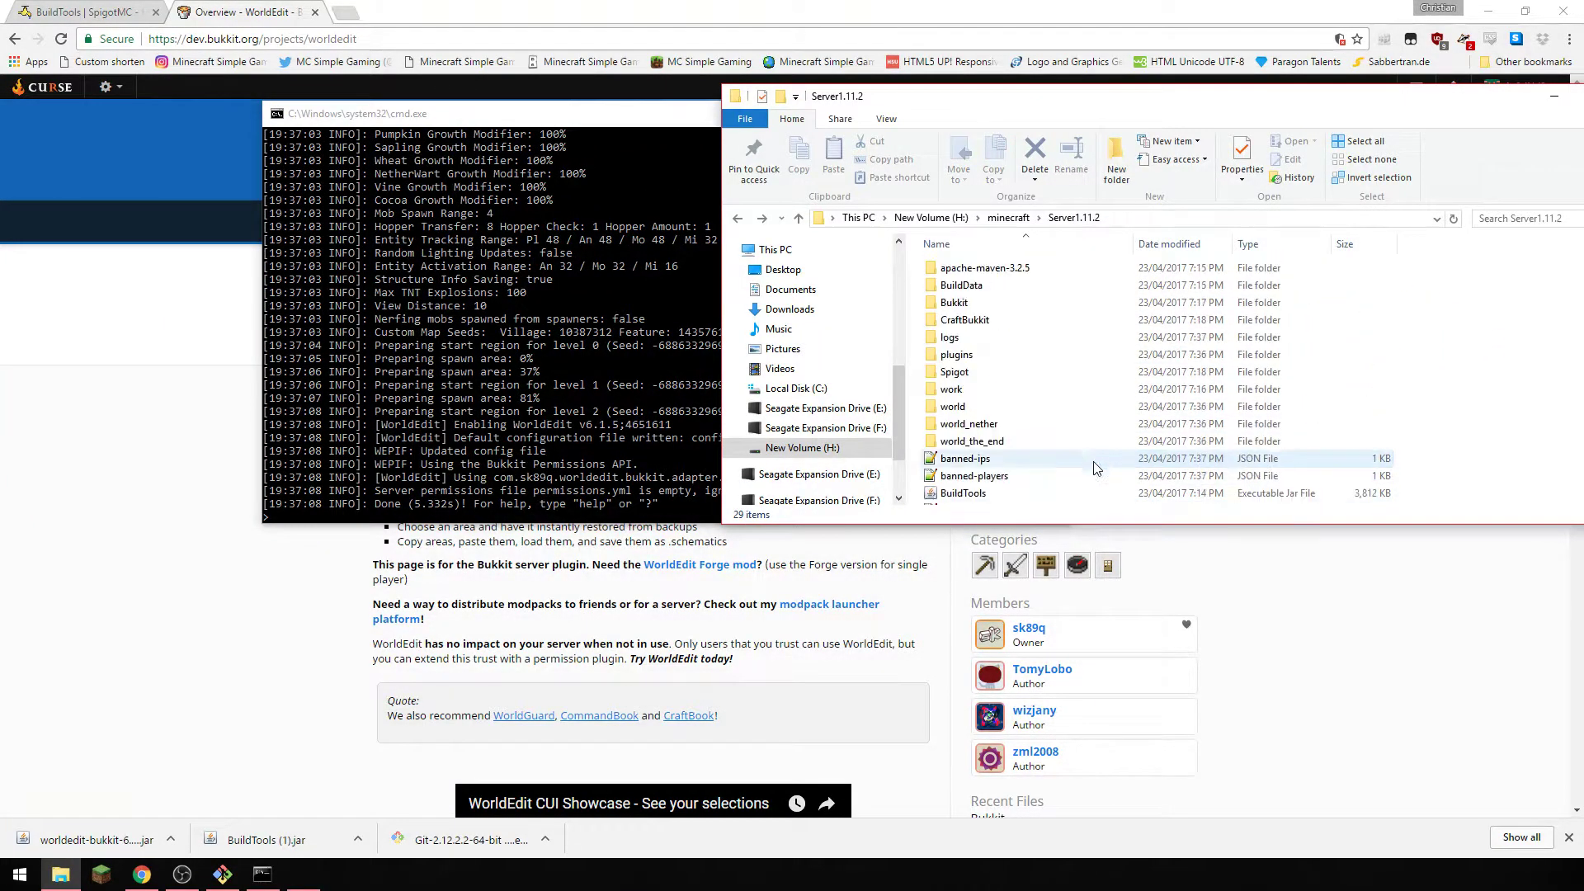
double_click(957, 355)
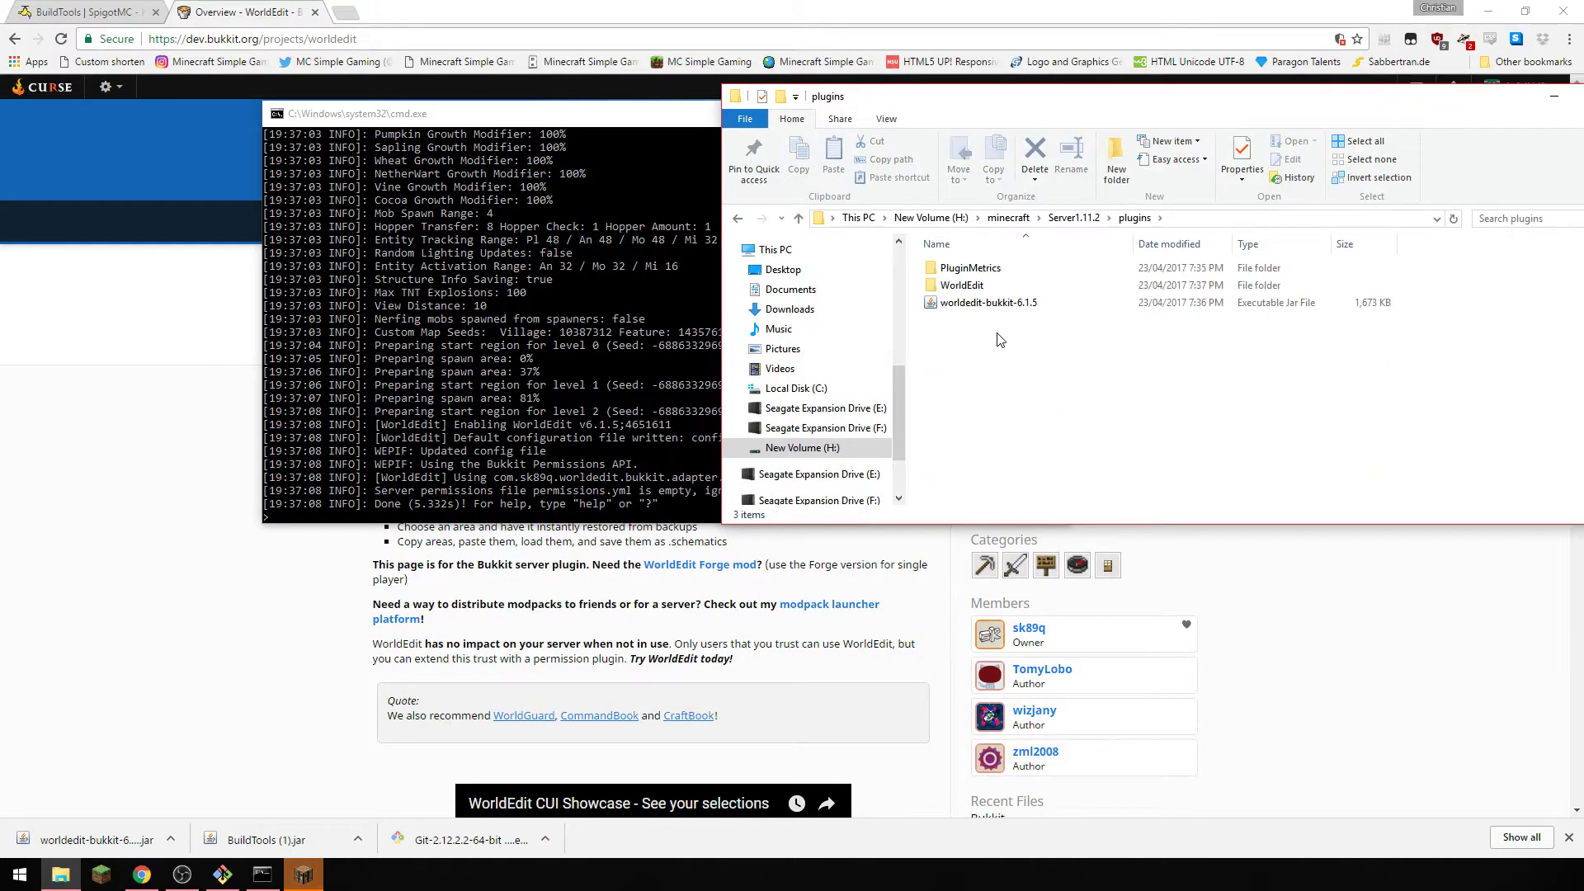
left_click(1048, 287)
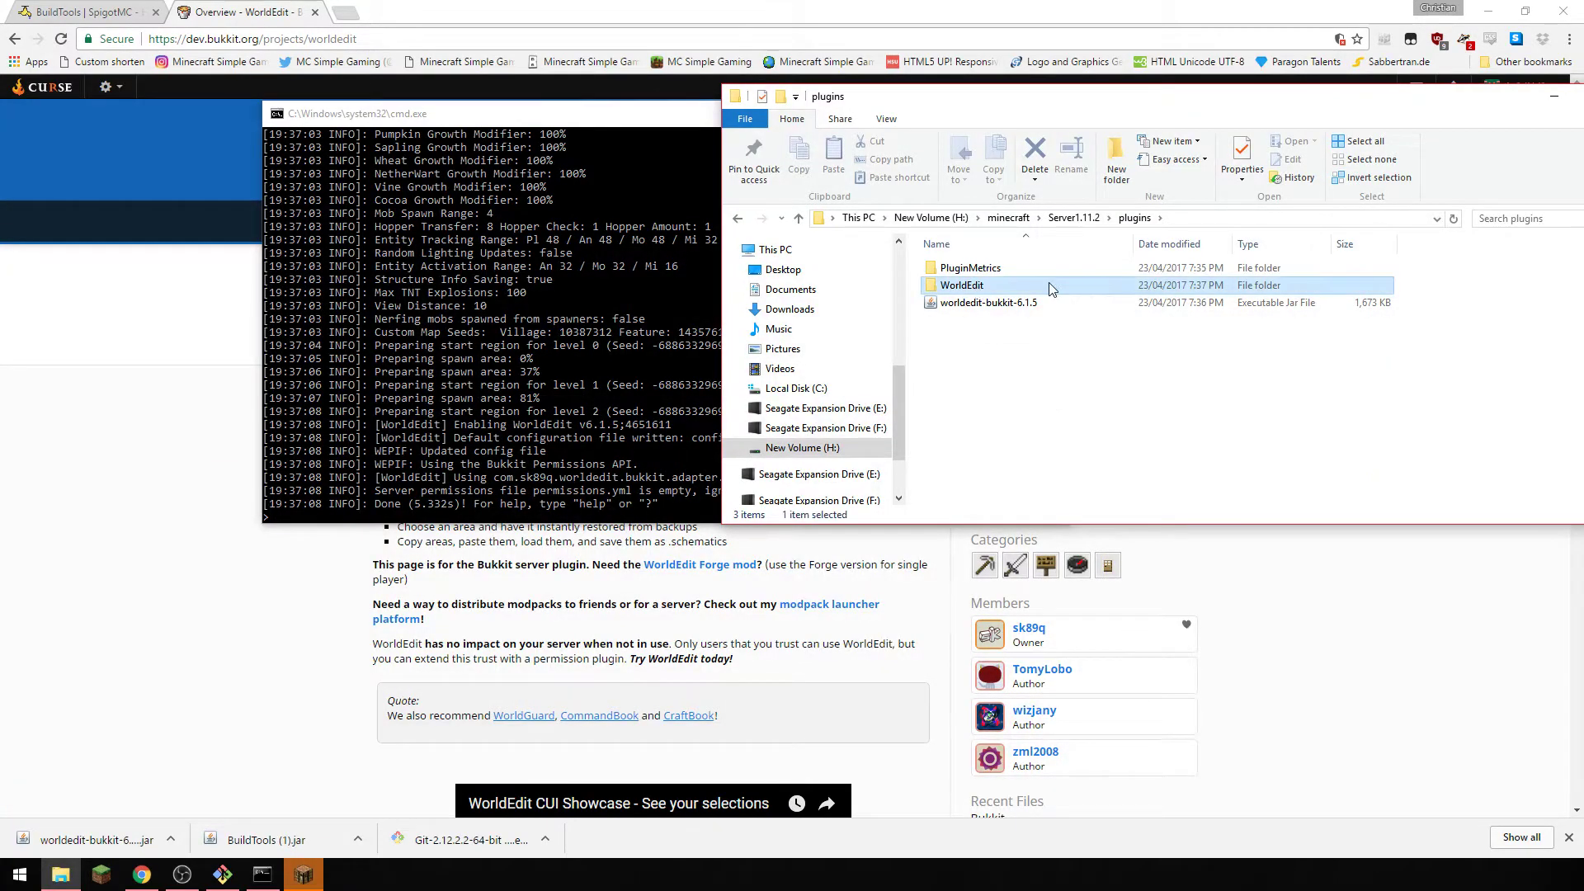
double_click(1050, 286)
key("BackSpace")
key("BackSpace")
left_click(1513, 413)
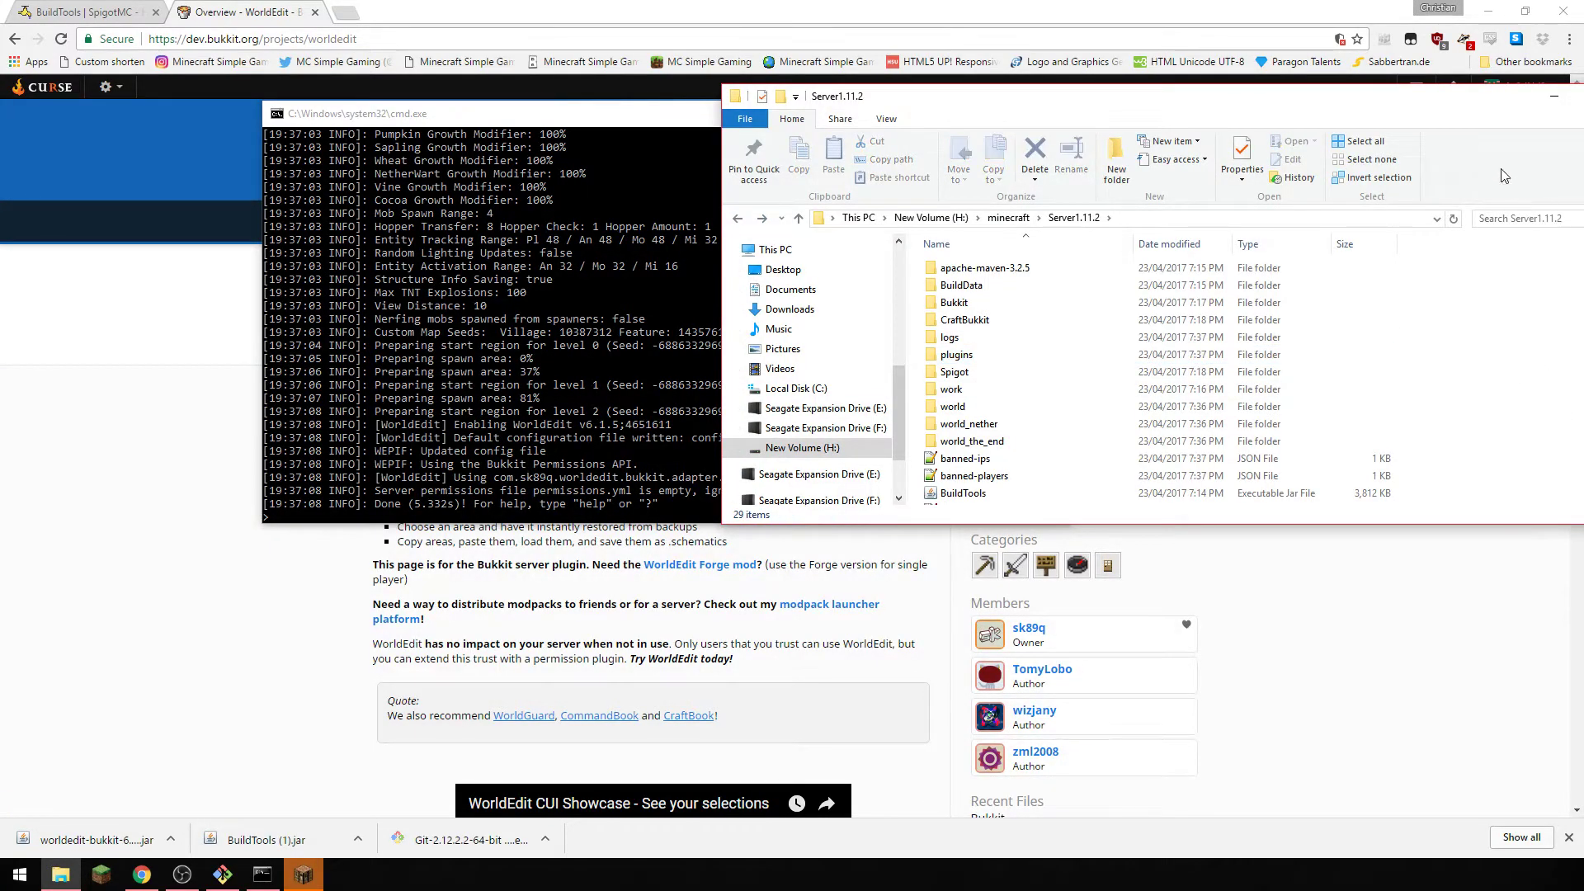
left_click_drag(1493, 105, 1409, 115)
- Close the WorldEdit tab, returning to the BuildTools wiki, then switch to Minecraft
left_click(1321, 25)
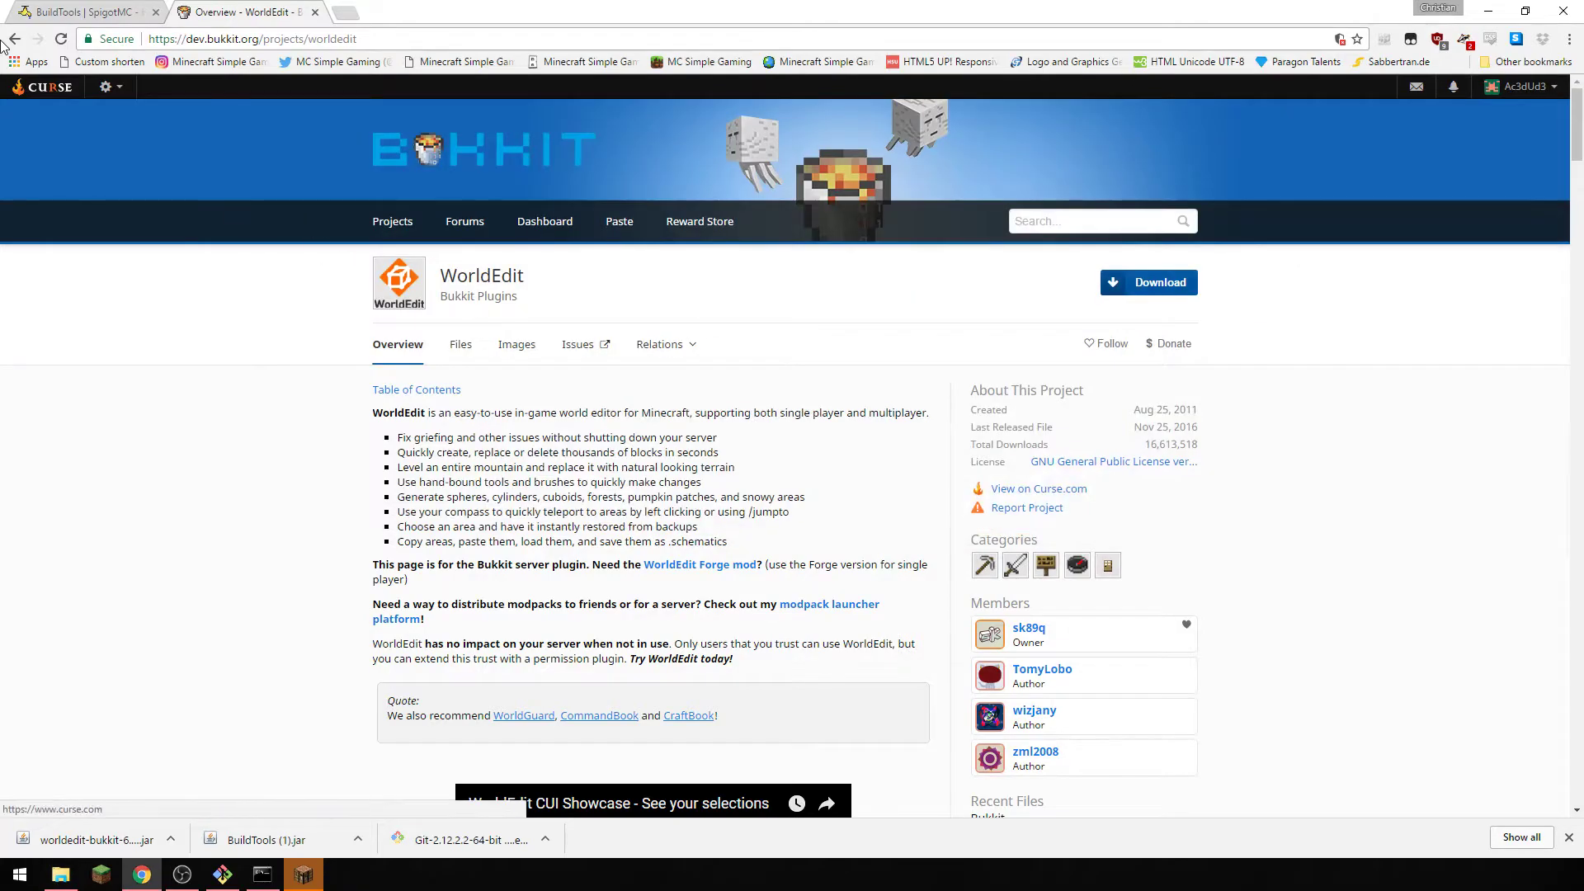
left_click(314, 13)
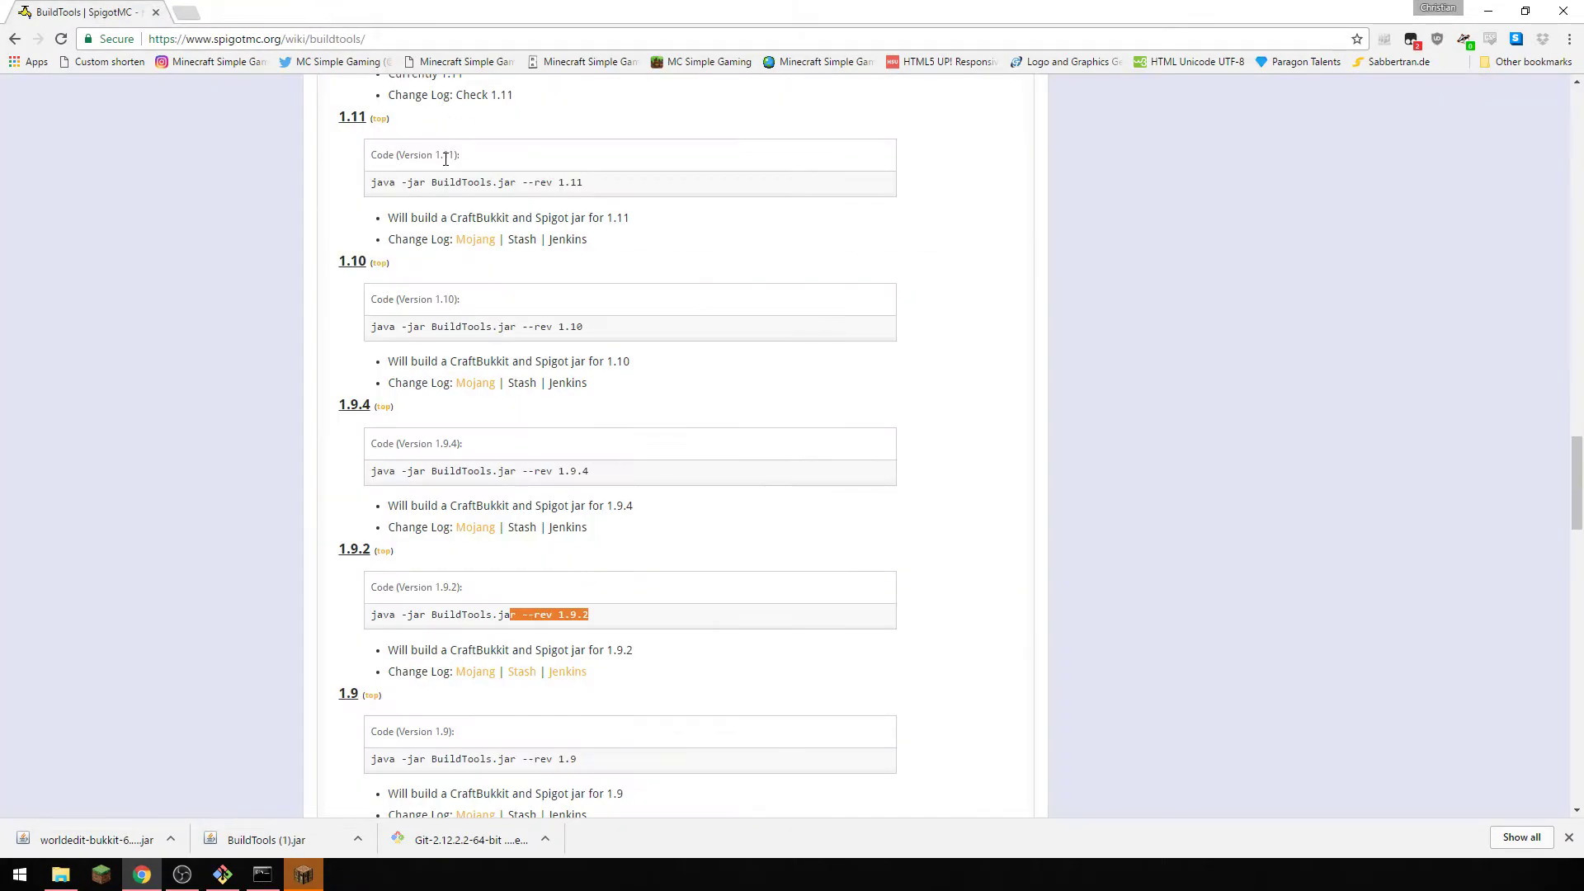
scroll(907, 412, "down", 8)
scroll(1031, 415, "down", 6)
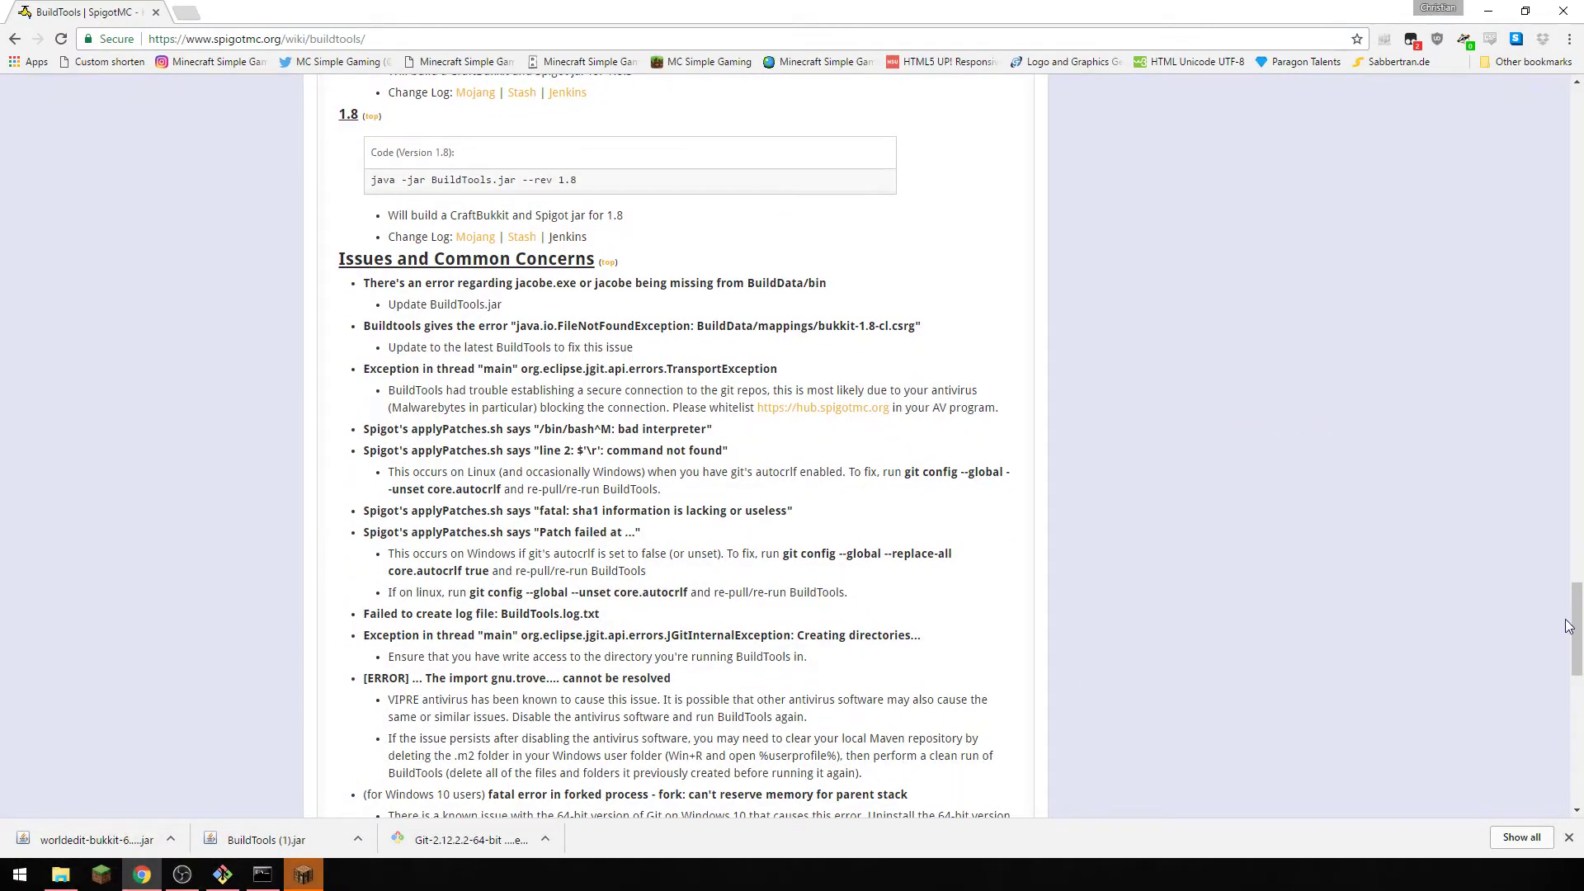
left_click_drag(1574, 626, 1501, 289)
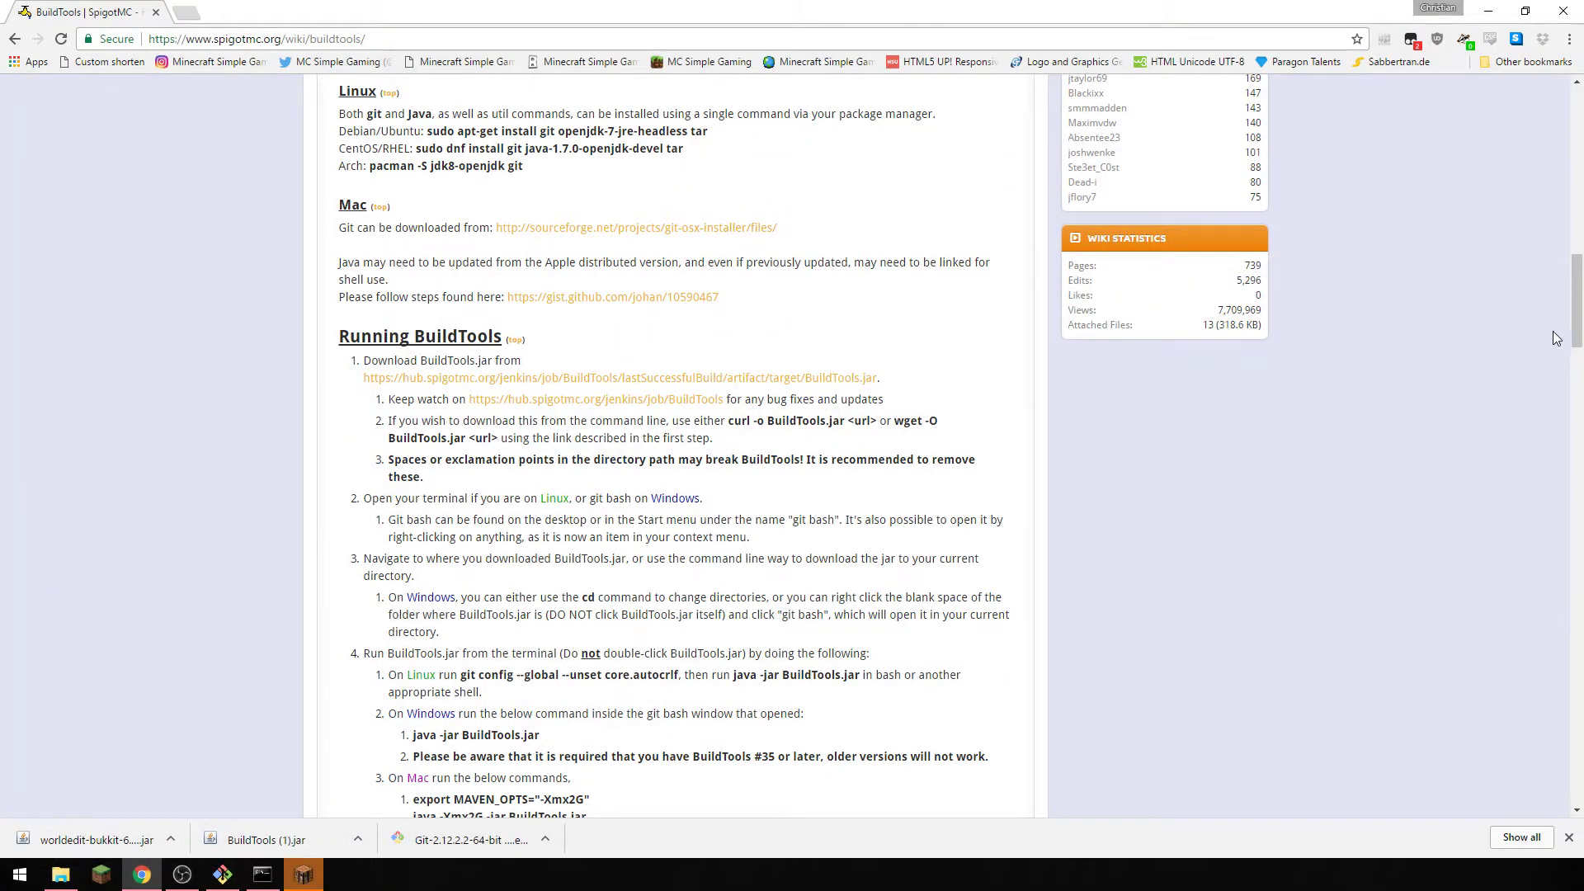
left_click_drag(1568, 320, 1563, 253)
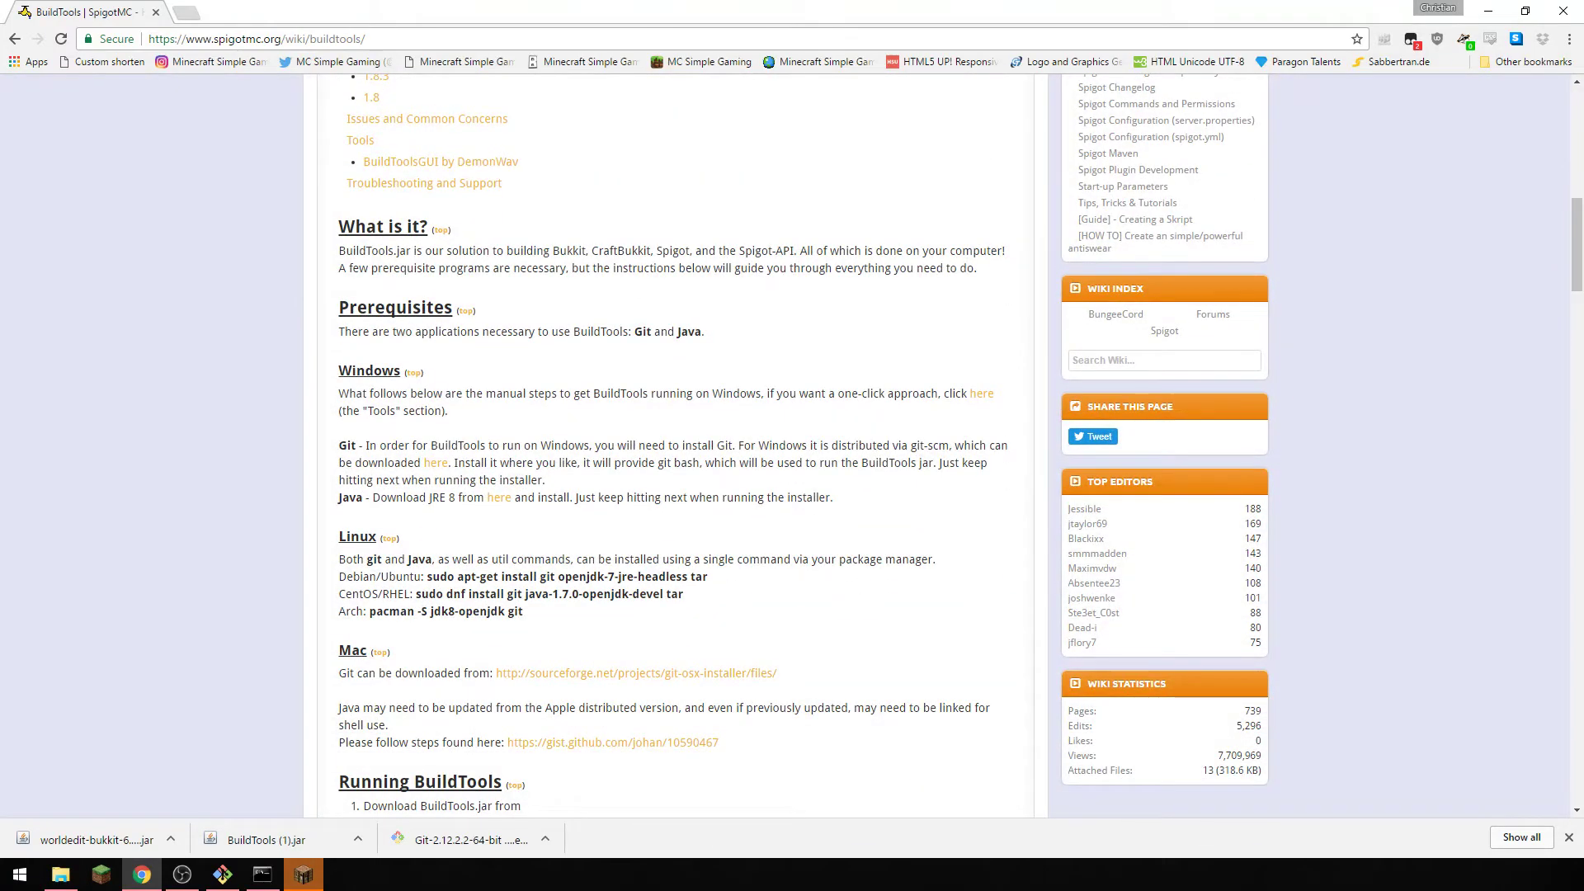
key("alt+Tab")
- Op the player in the server console and join the server at localhost via Direct Connect
left_click(1205, 353)
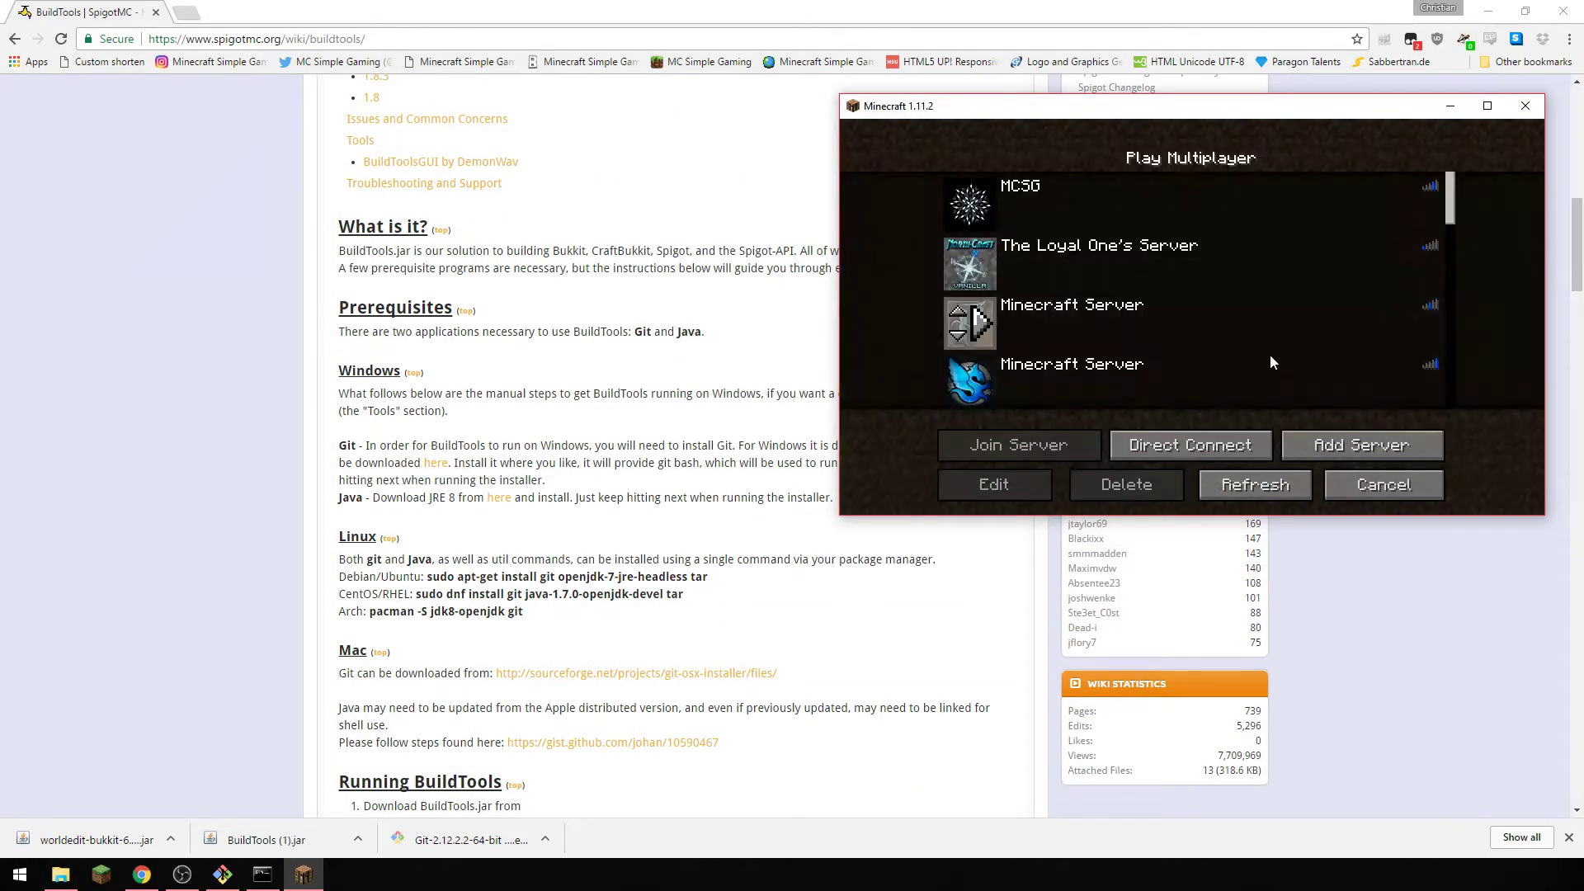
left_click(1190, 445)
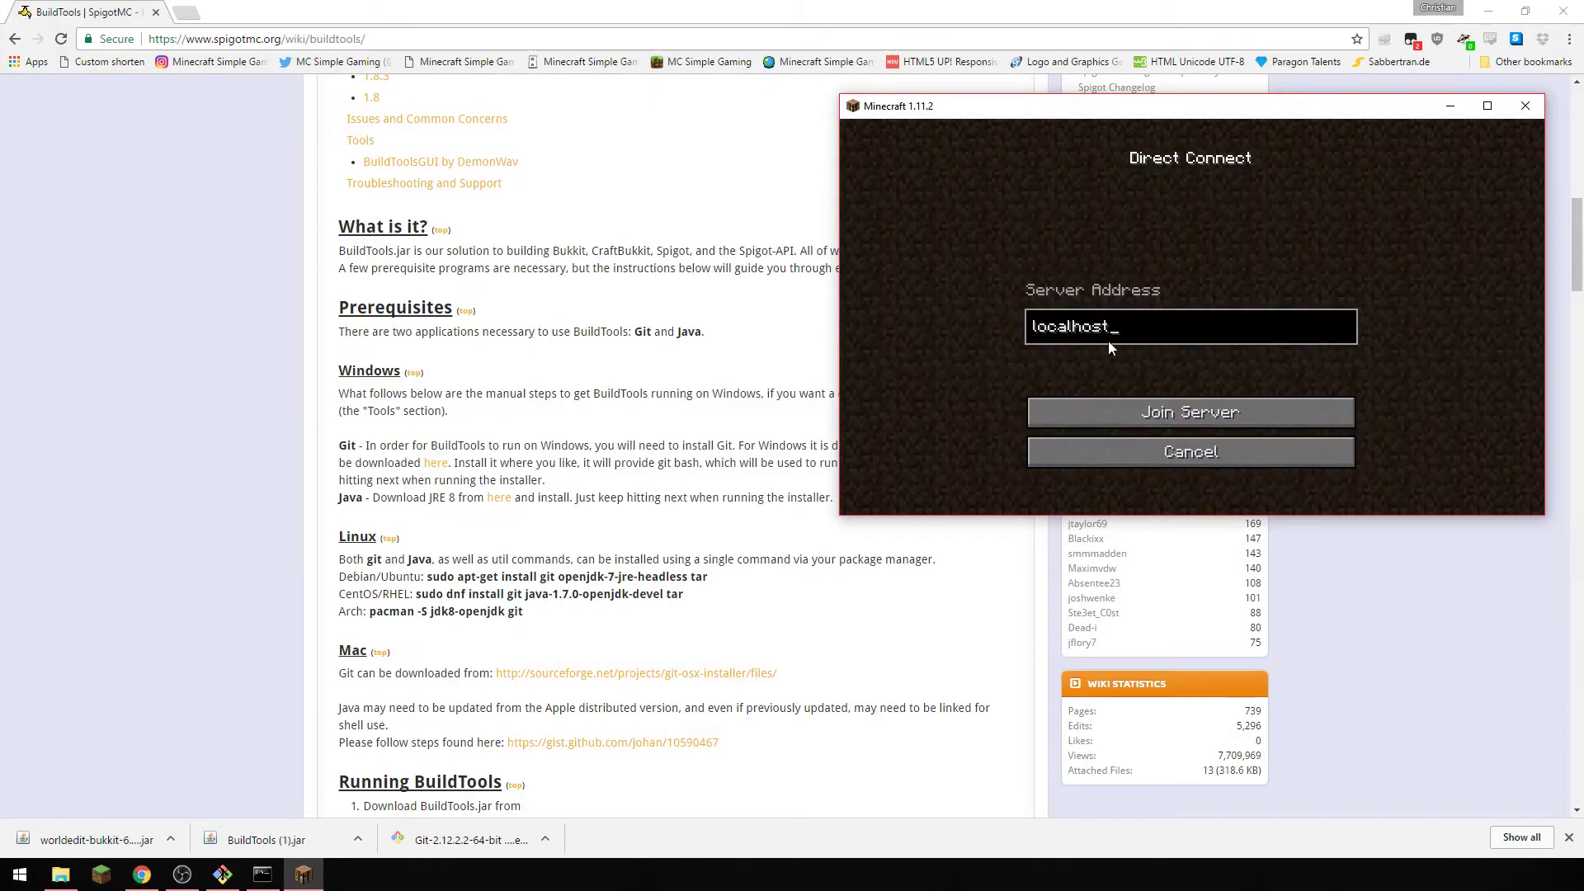
left_click(262, 874)
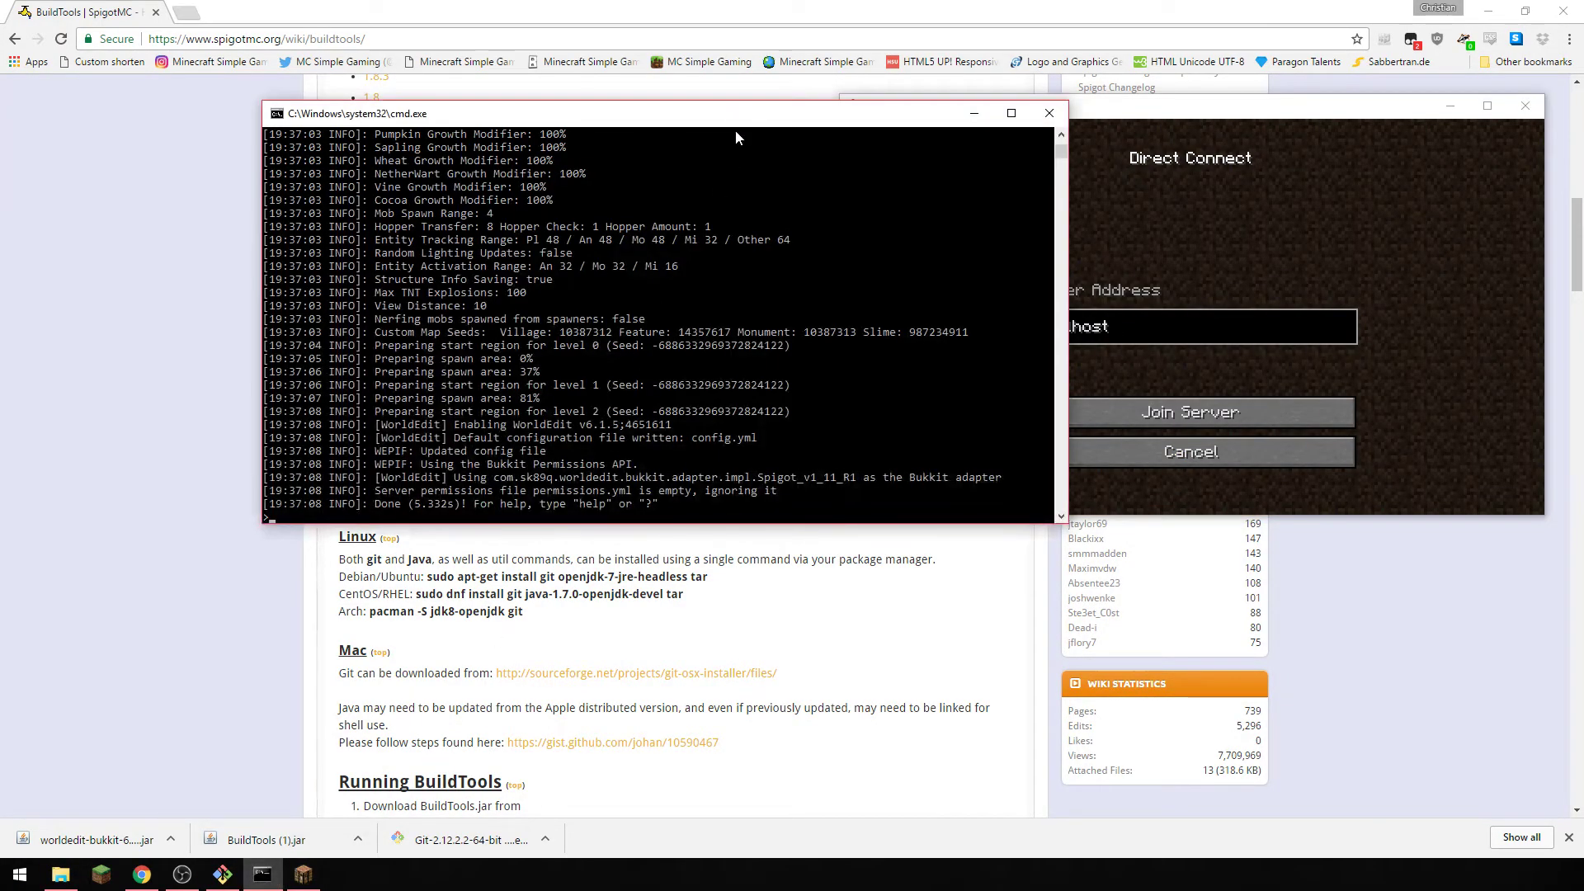
left_click_drag(739, 119, 509, 111)
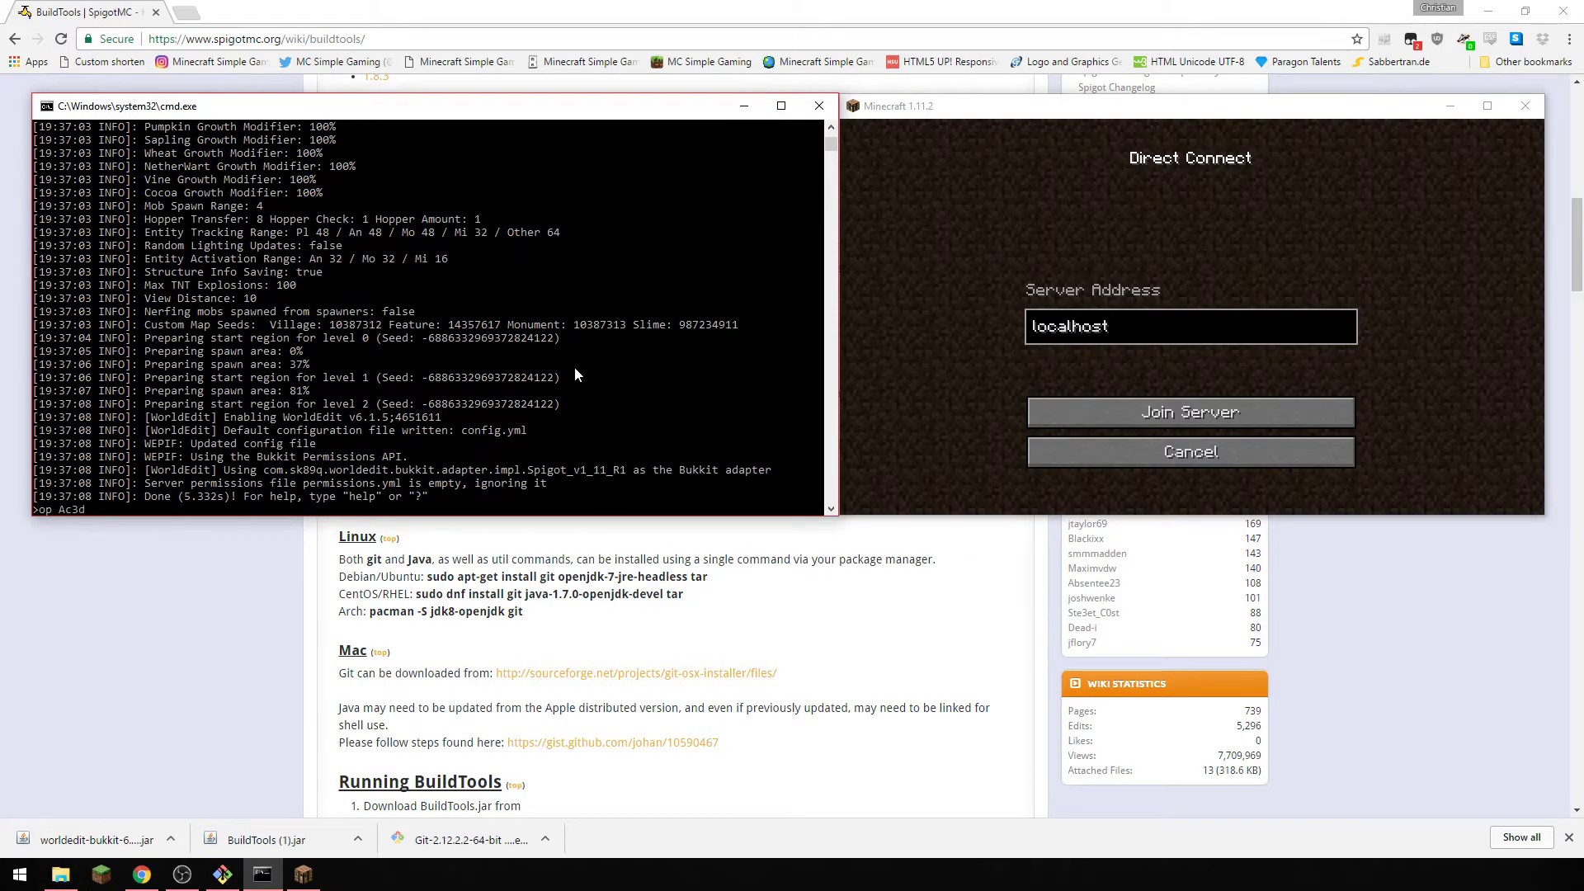
key("Return")
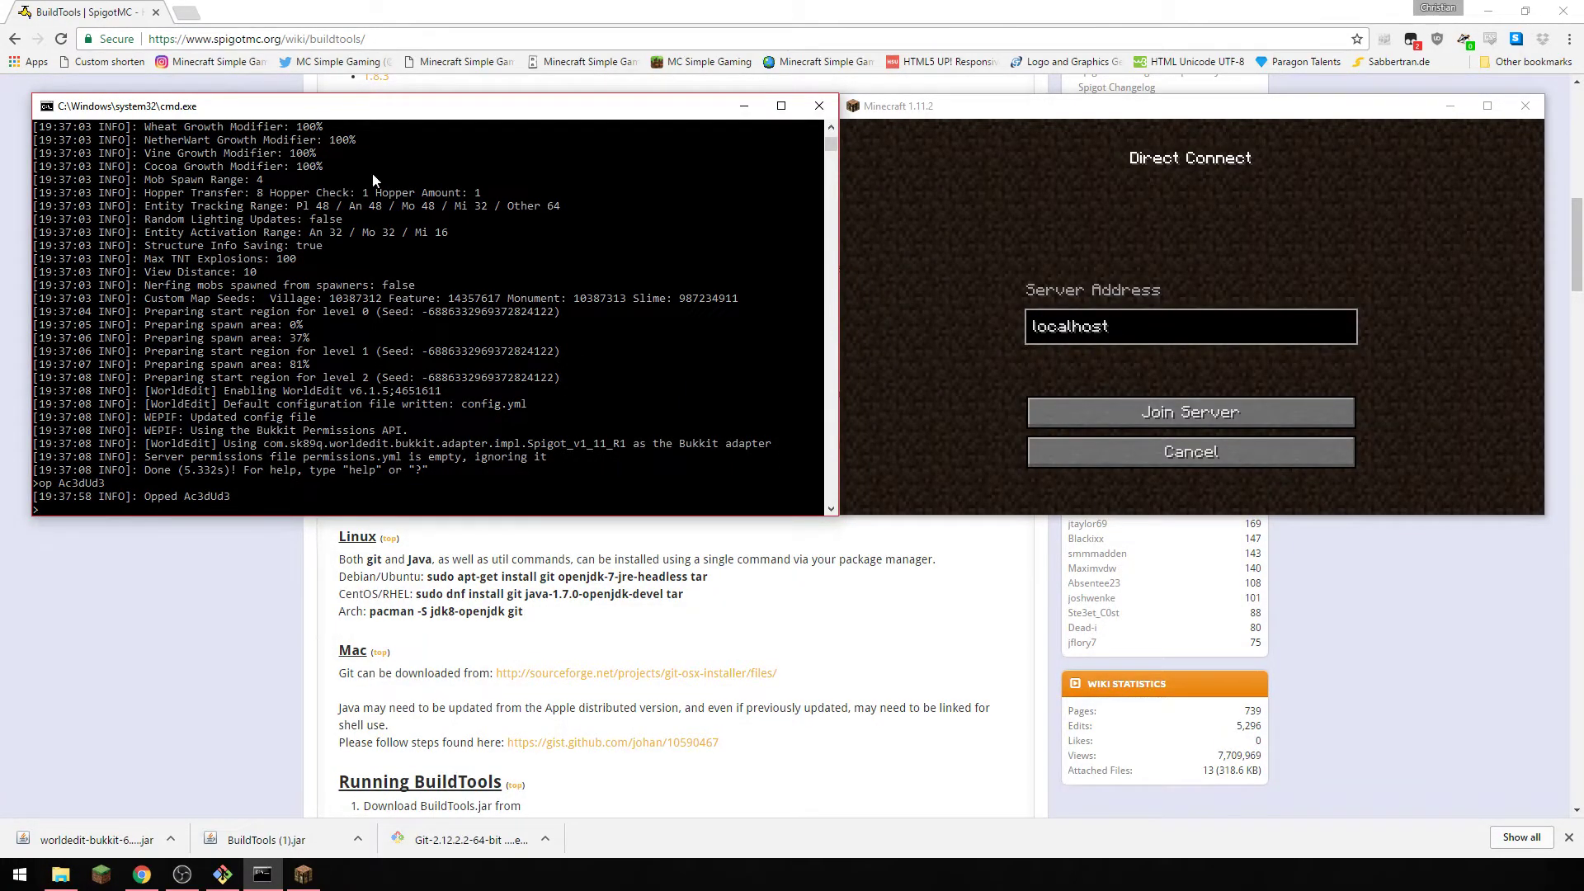
left_click(1189, 414)
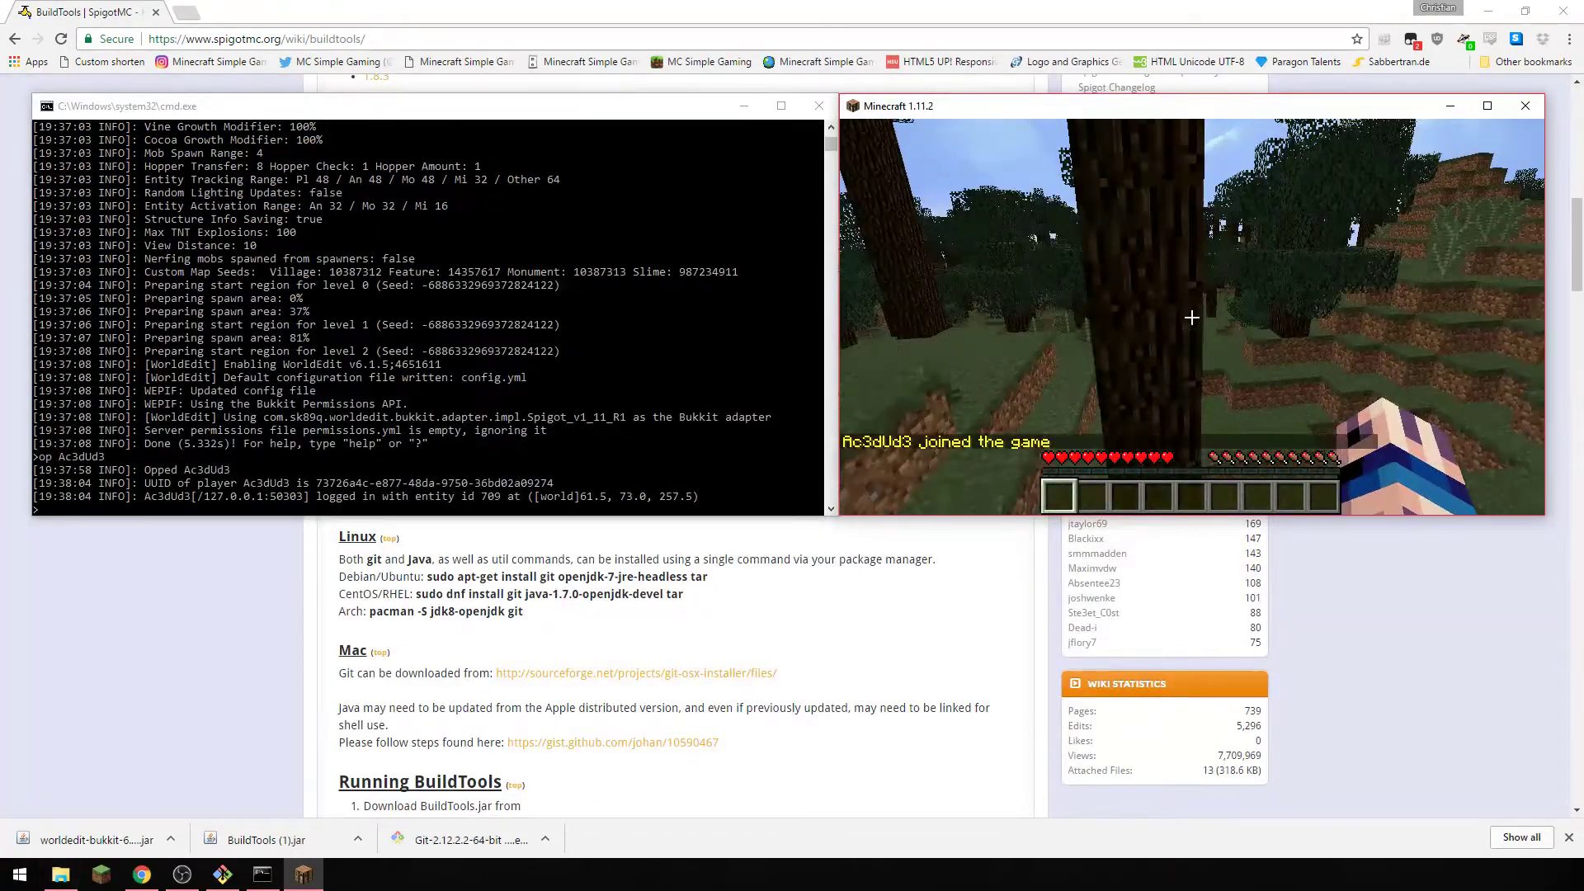
- Send a test chat message and run /pl to confirm WorldEdit is loaded
type("tfgsefdghsgdh")
key("Return")
type("t")
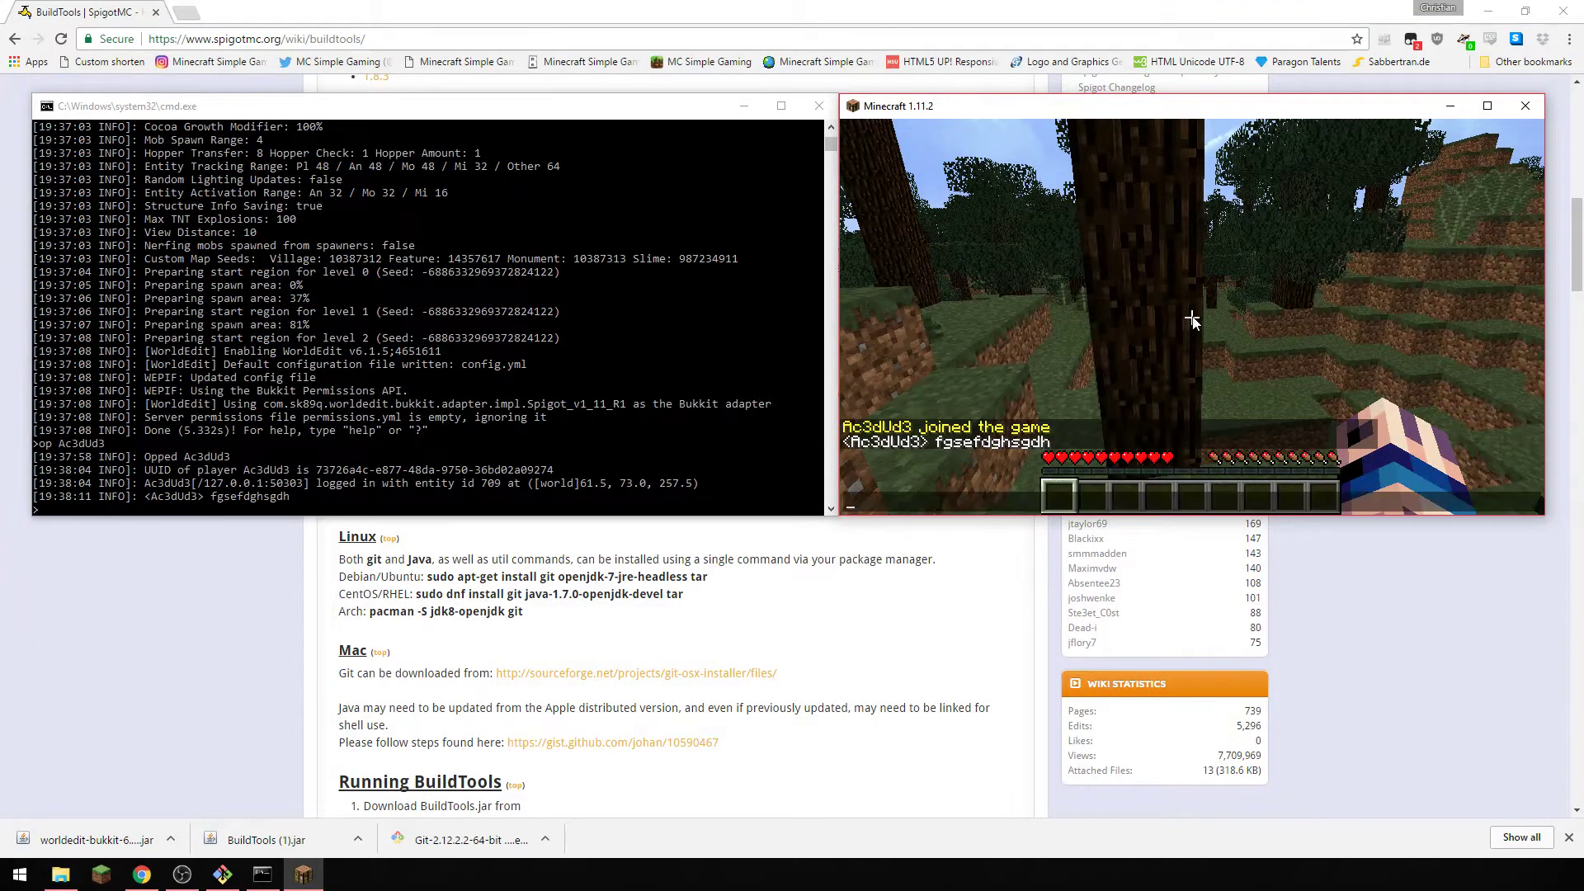
type("/pl")
key("Return")
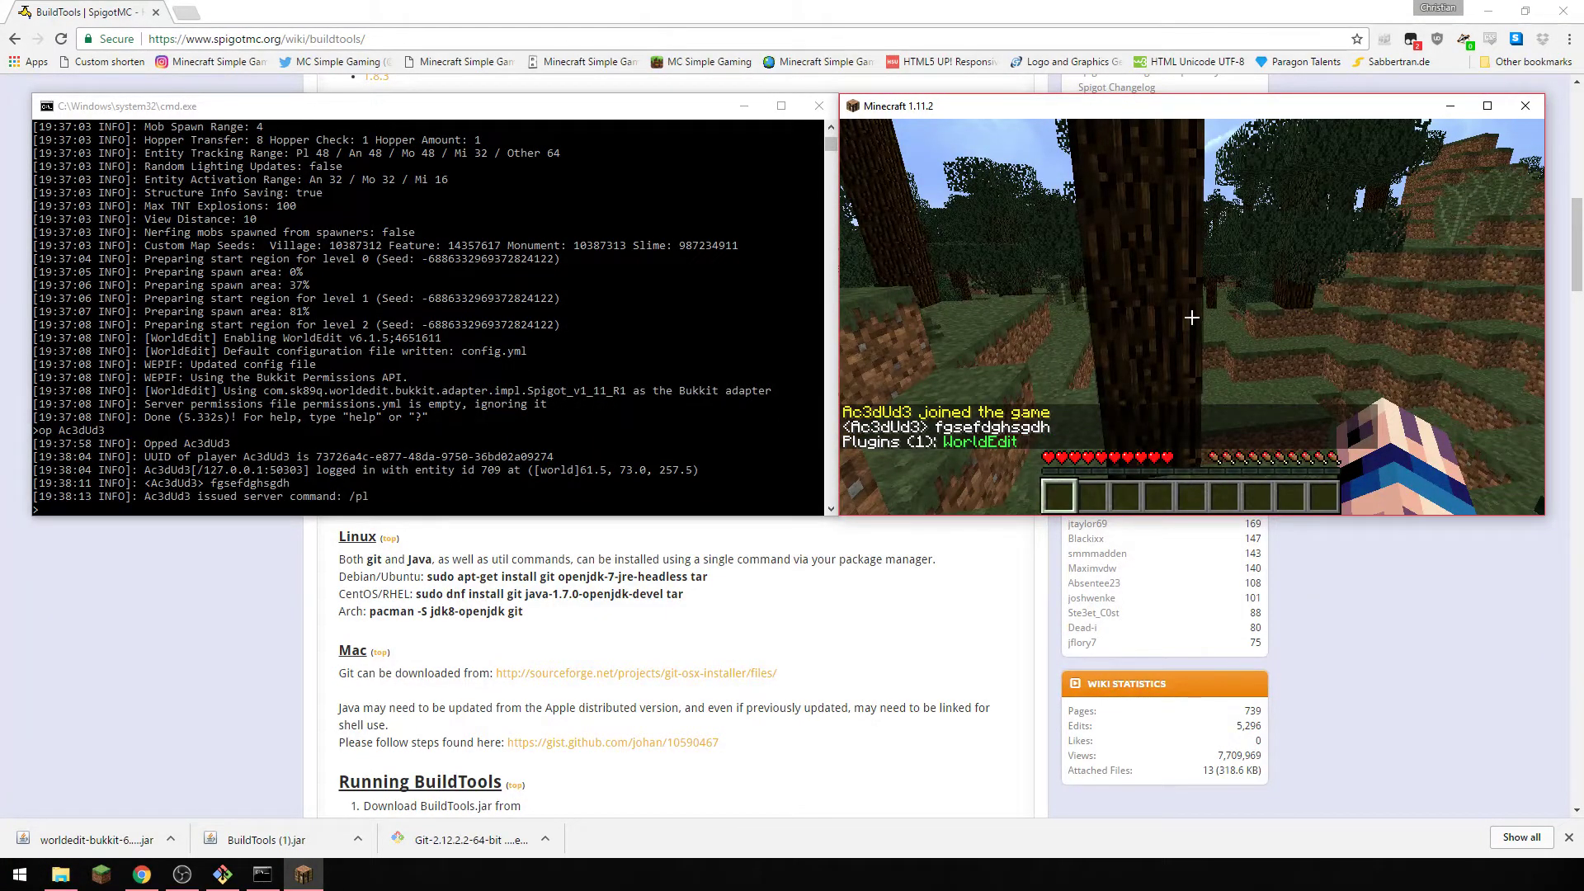
- Switch the player to Creative Mode with /gamemode 1 in chat
key("t")
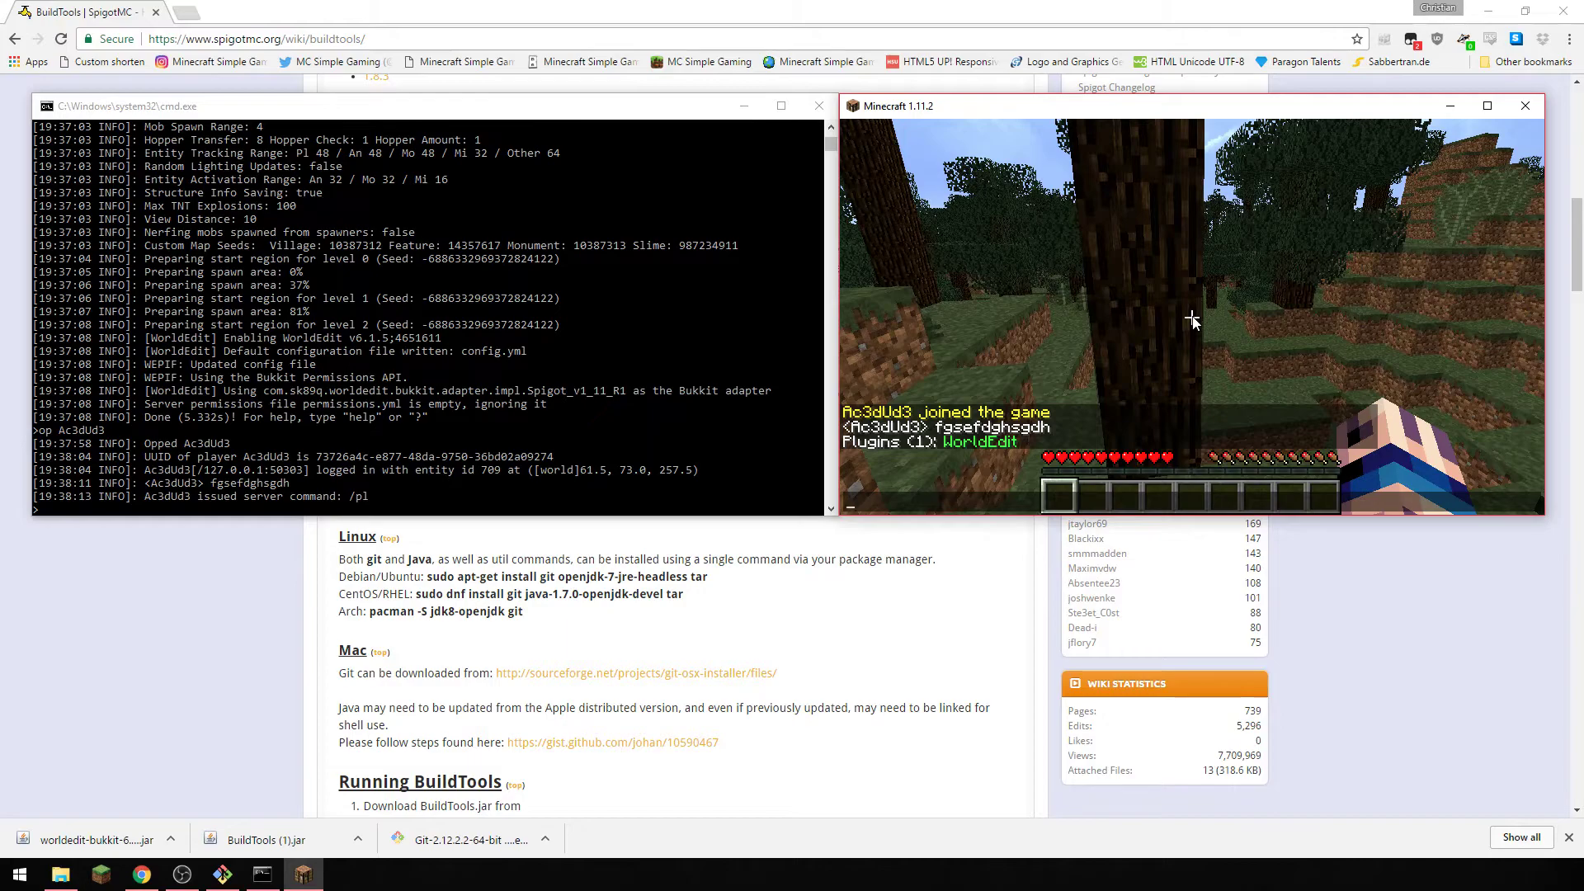
type("/gamo")
type("mode 1")
key("Return")
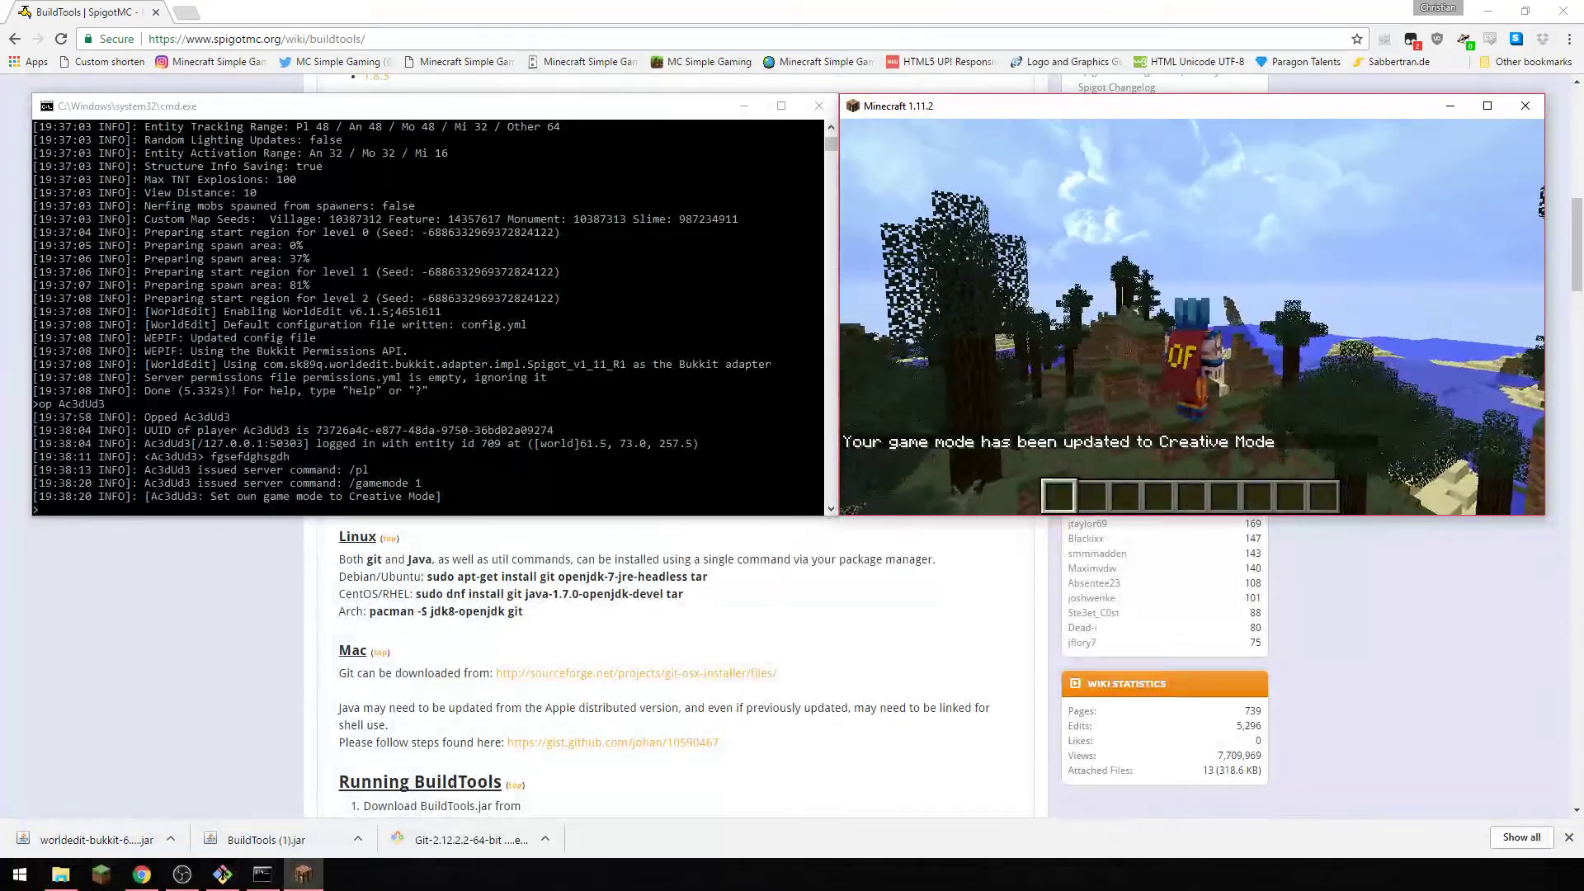
- View the character from the front with F5, return to first-person, and review chat messages
key("F5")
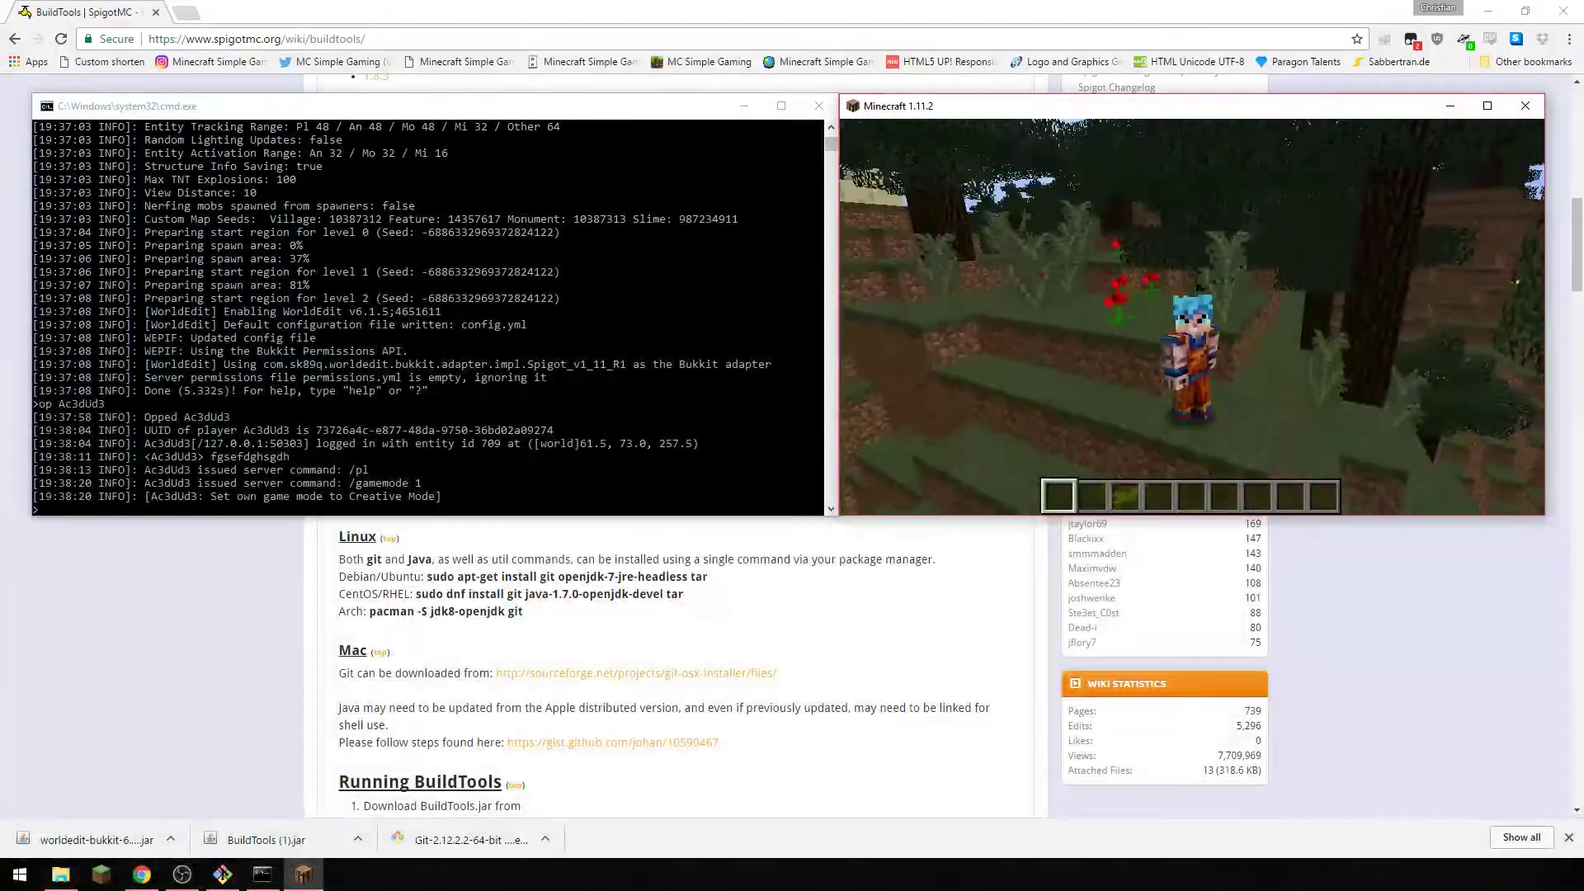
key("w")
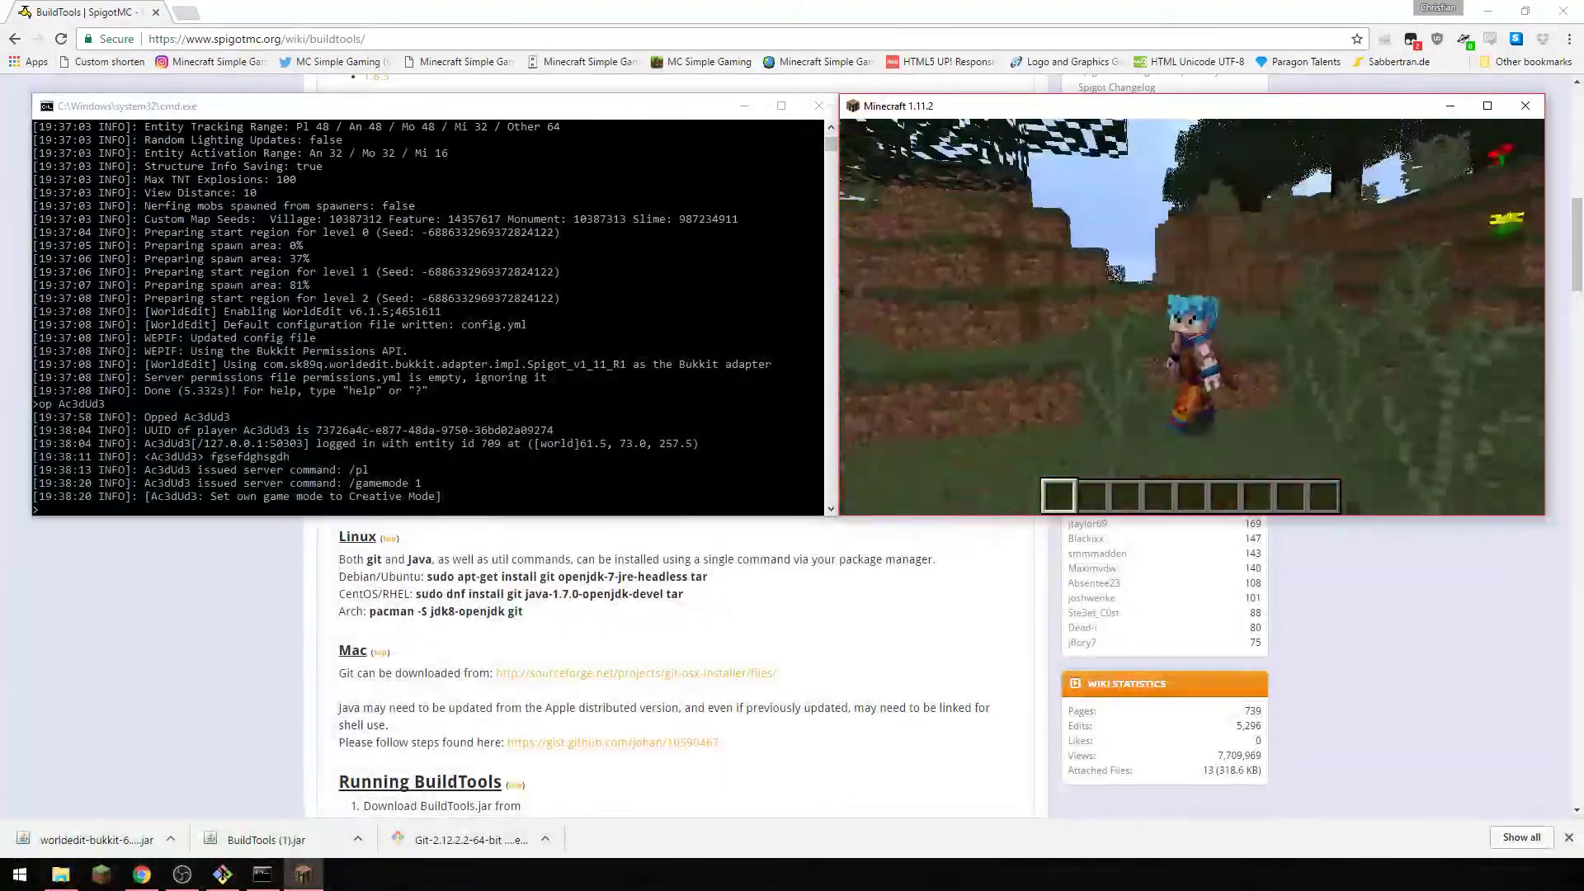
key("F5")
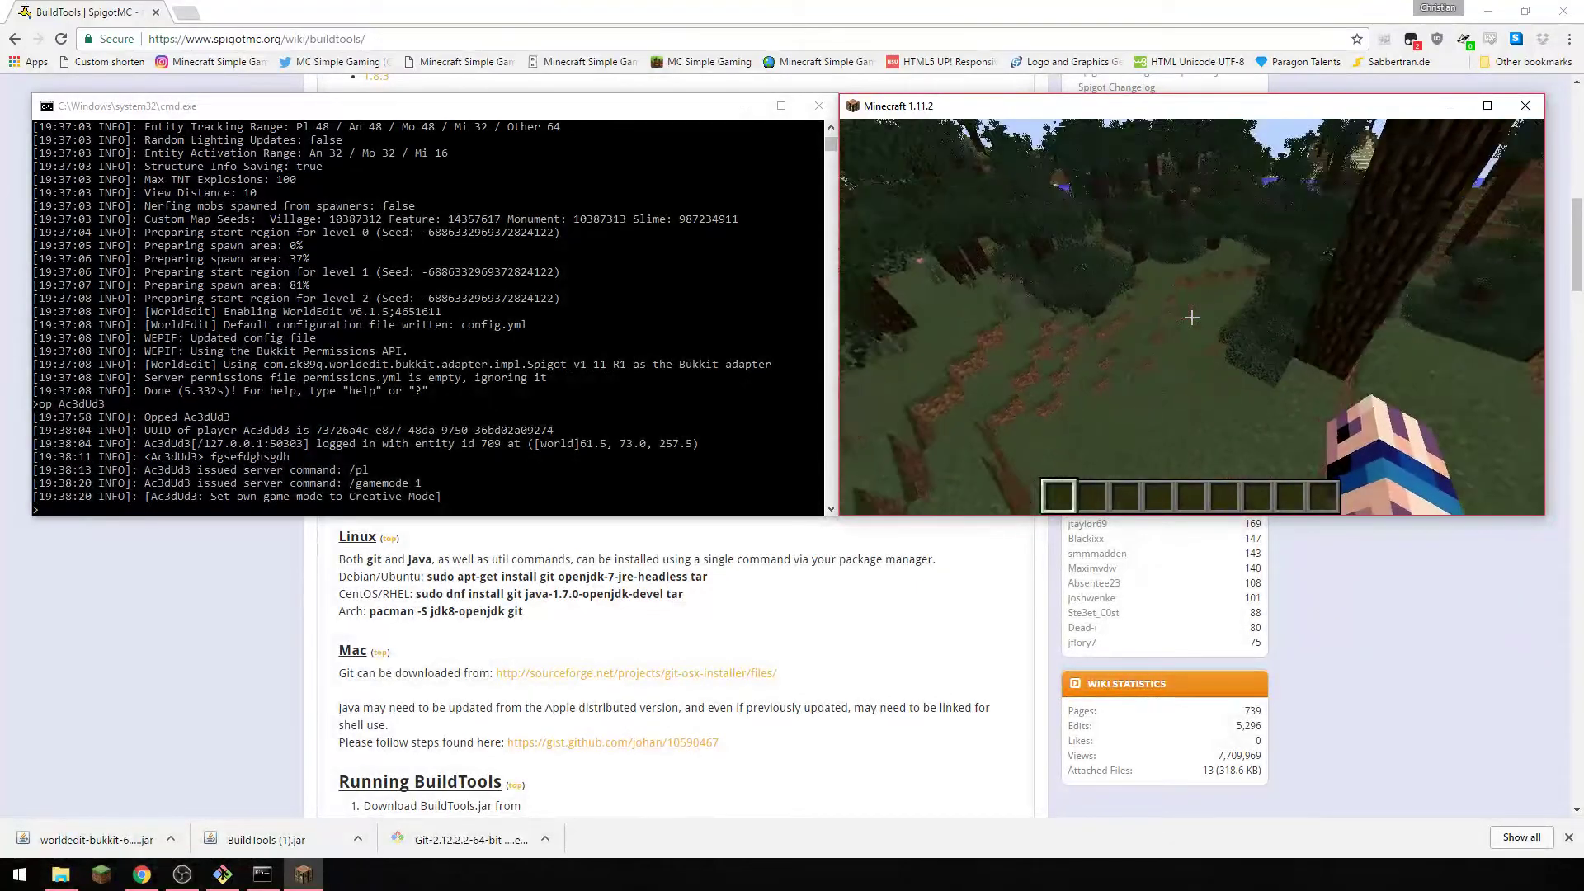
key("t")
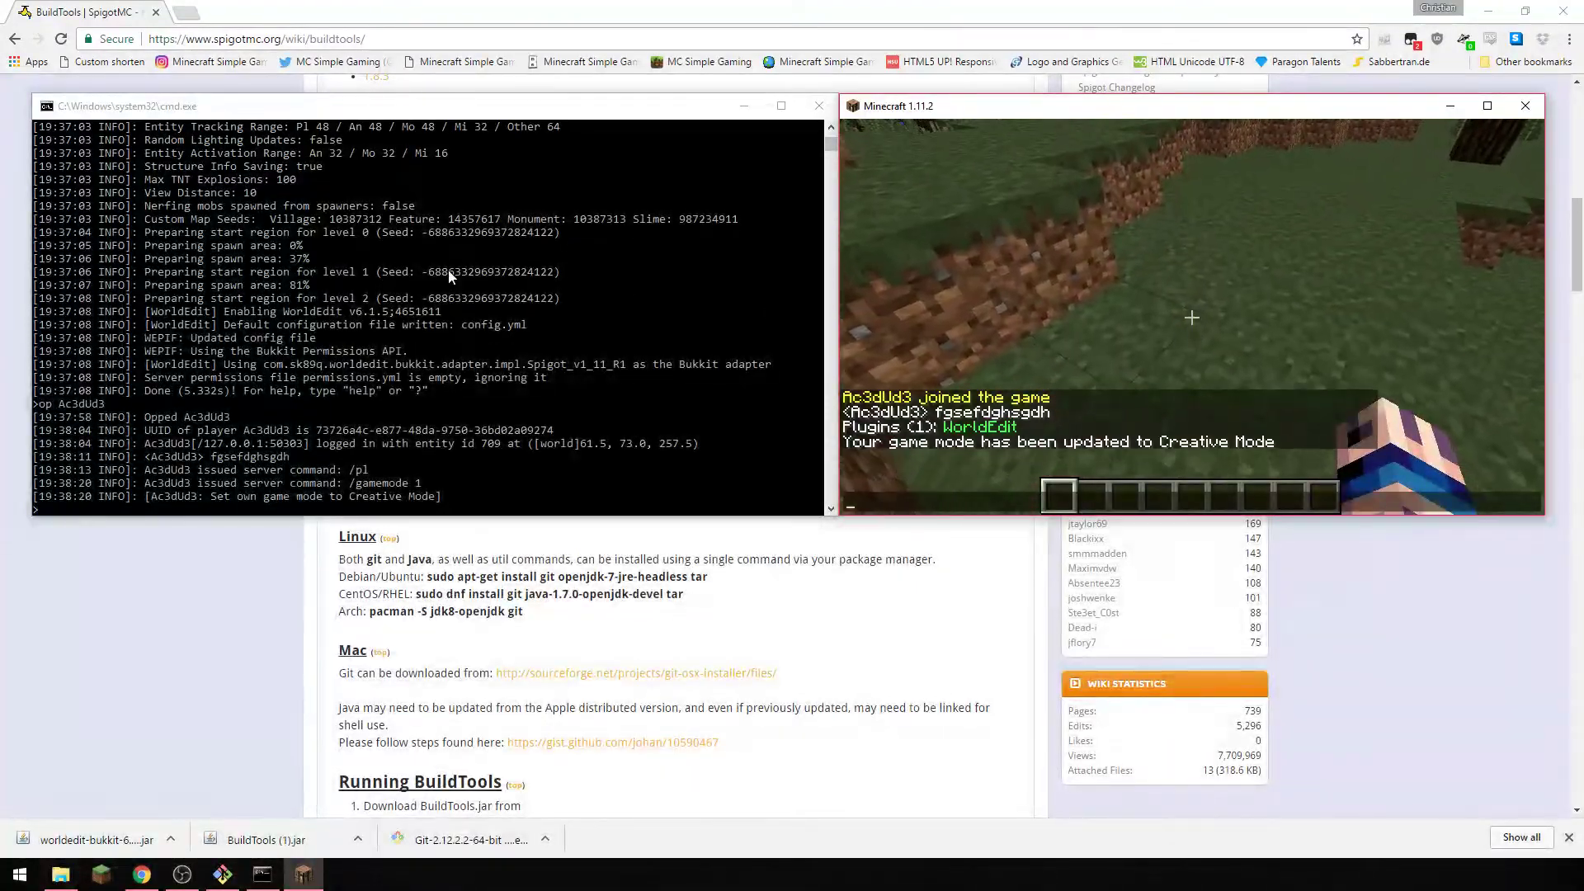
key("Escape")
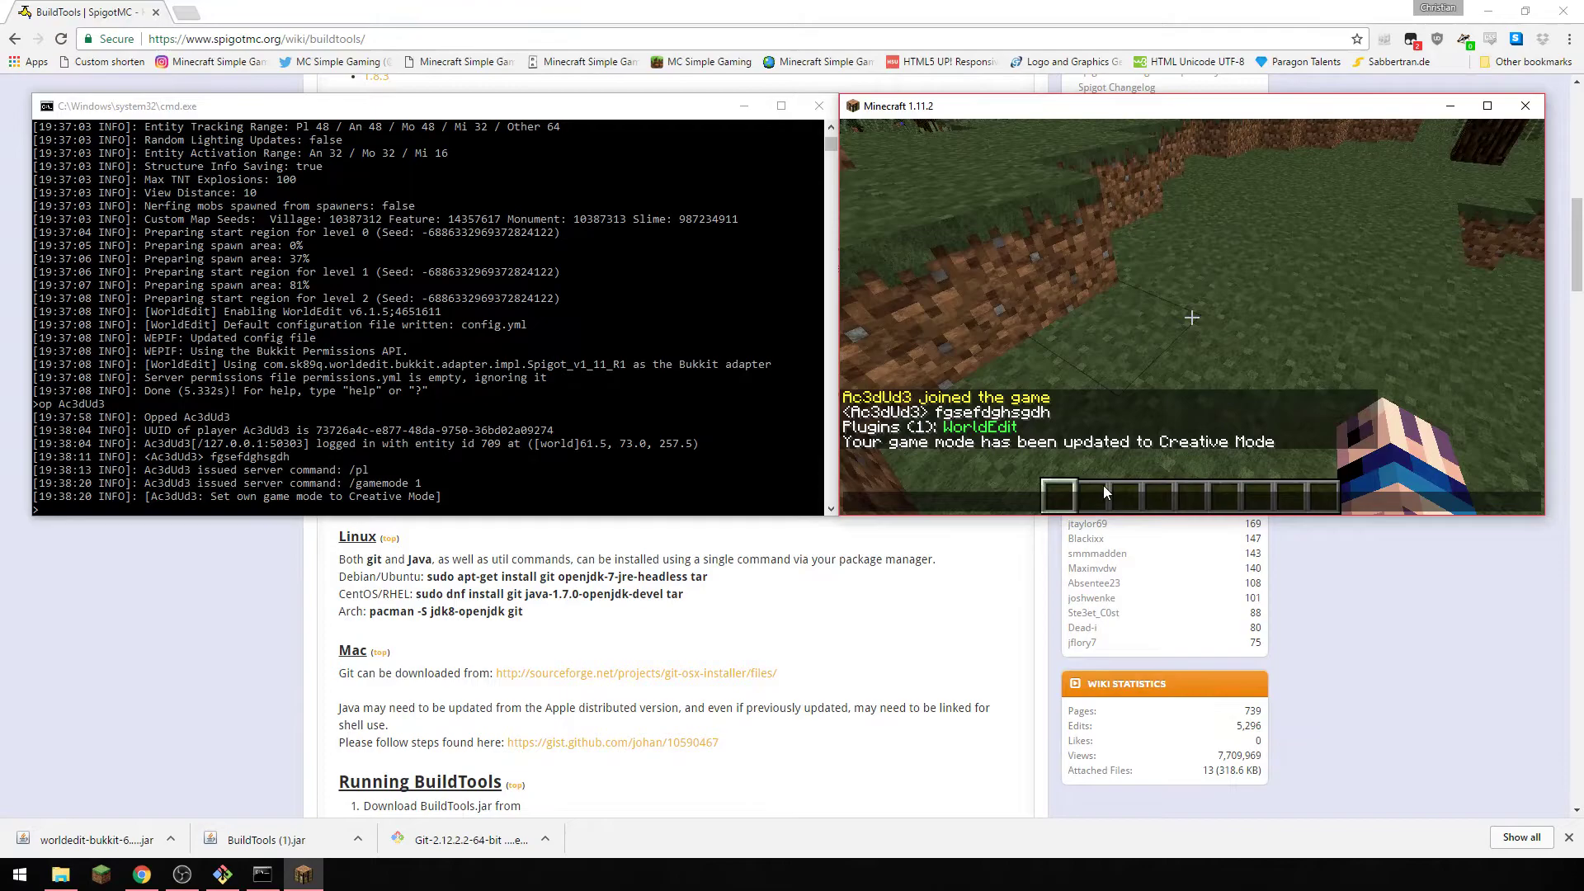
key("alt+Tab")
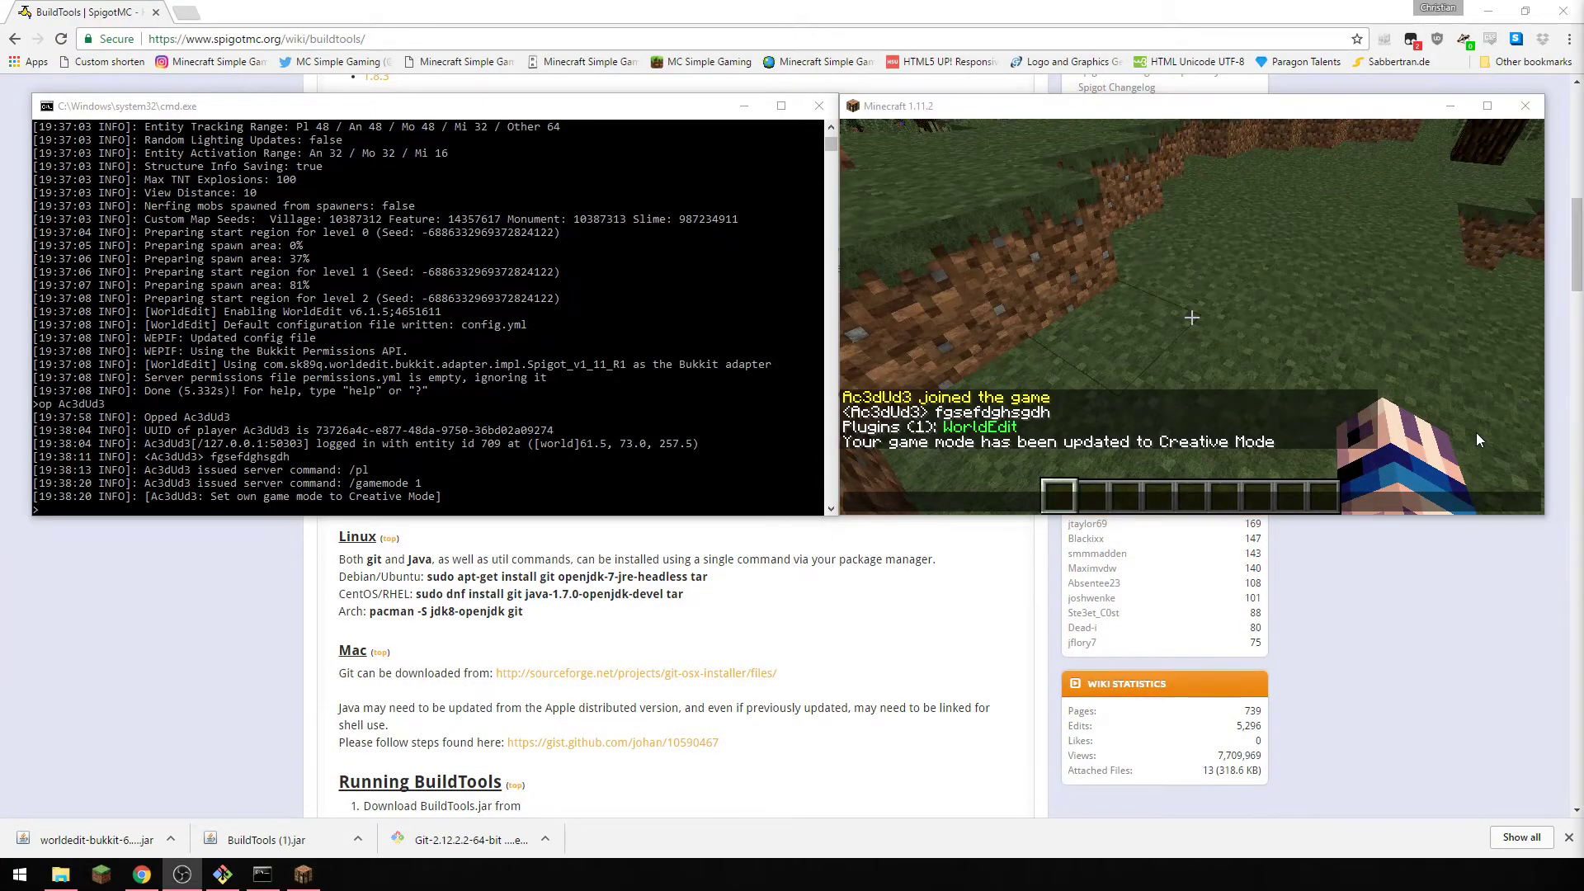
left_click(1141, 235)
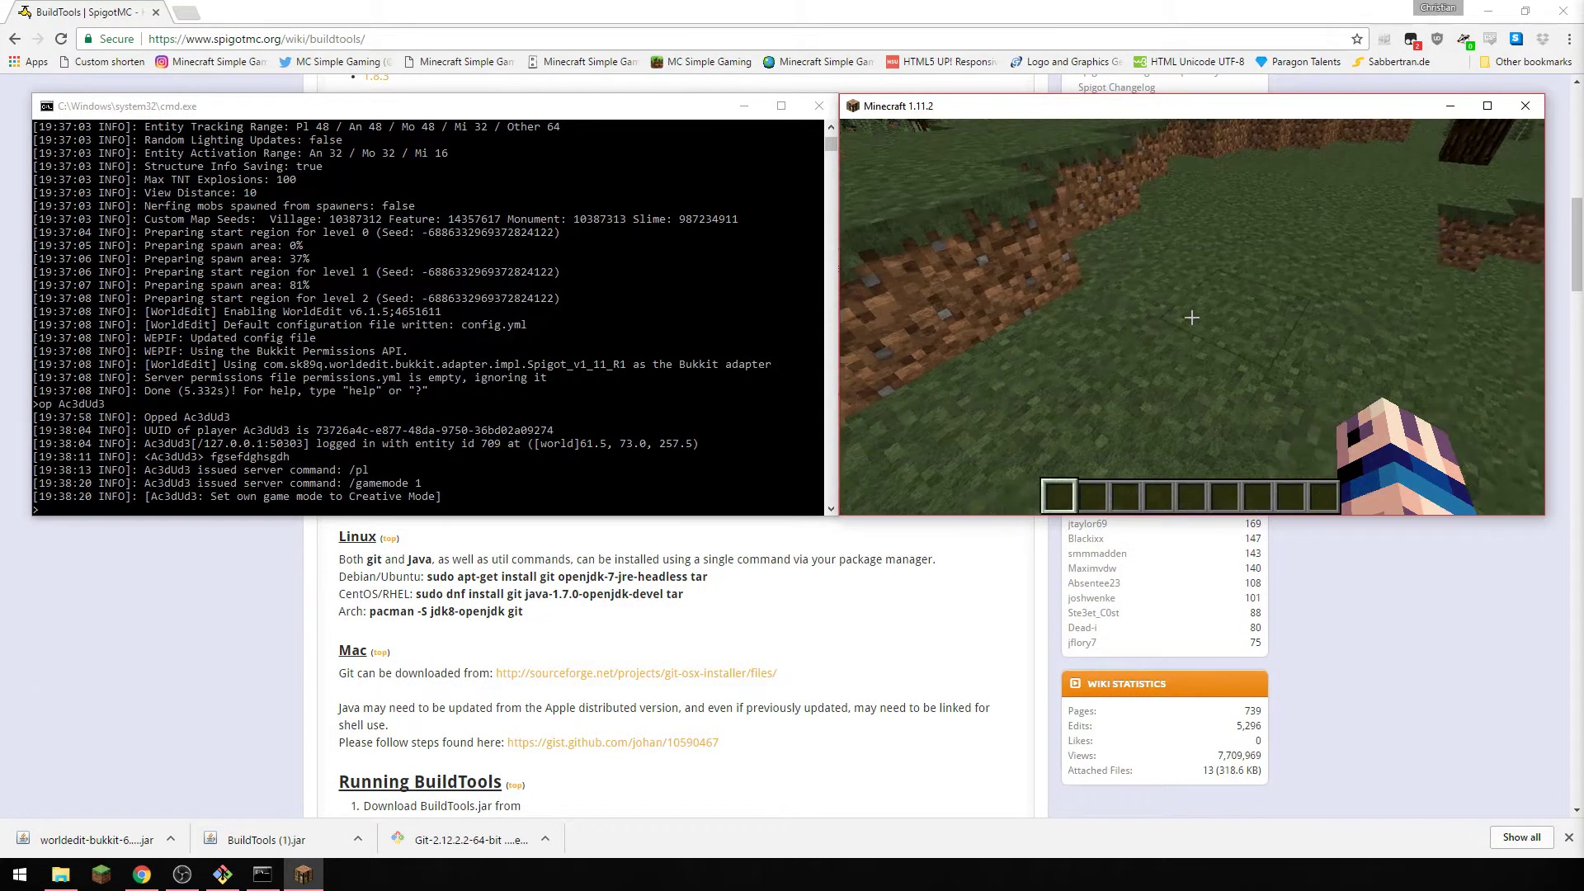
- Walk through the forest and across the sand beach into the lake, then surface
key("w")
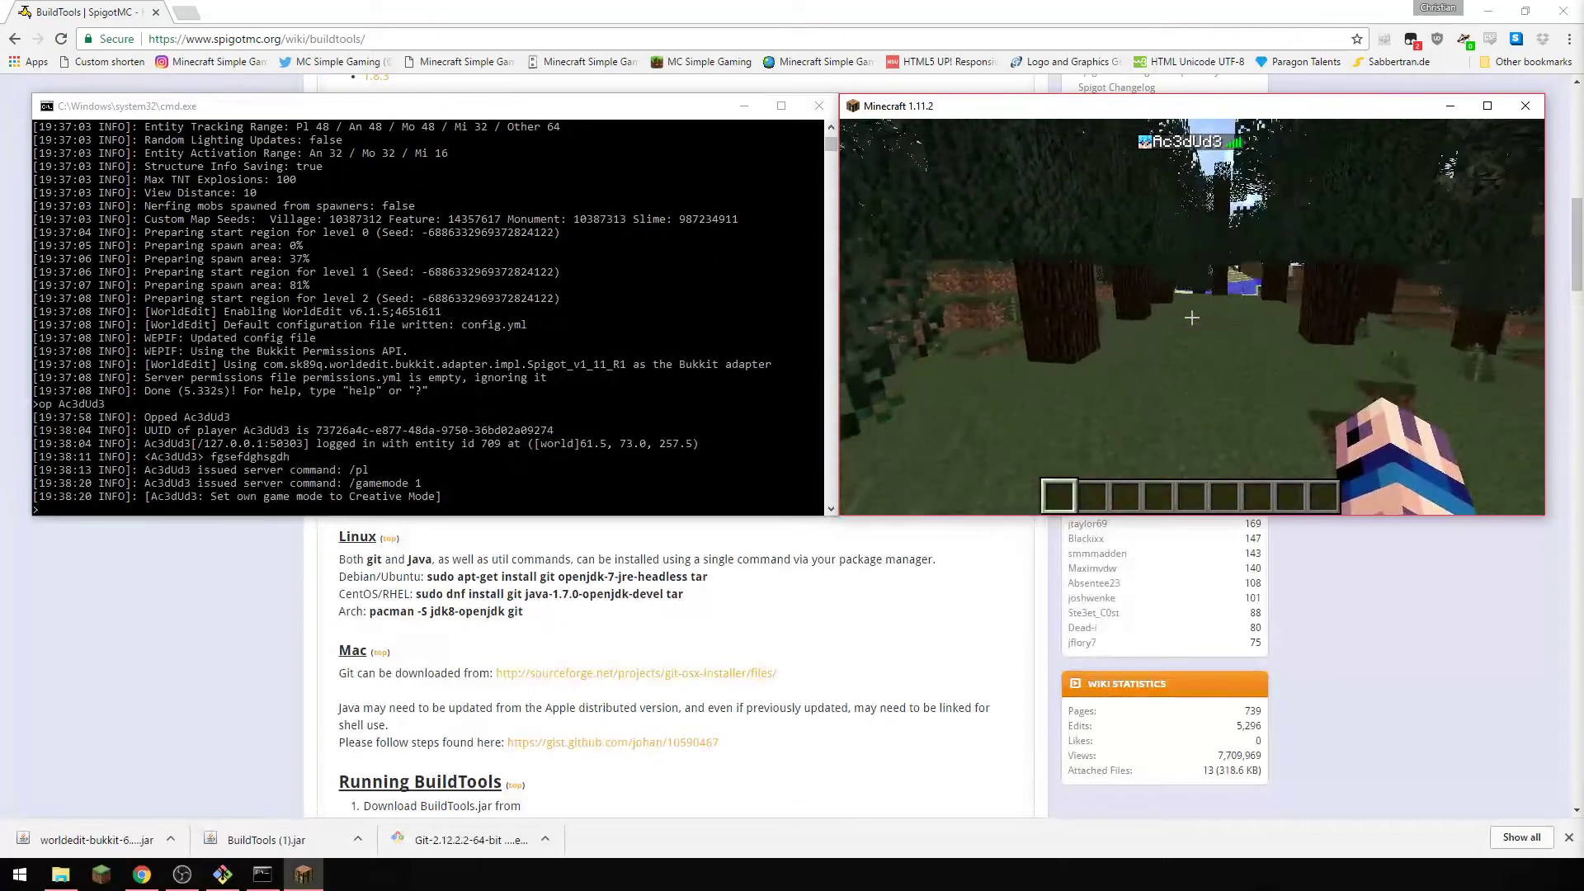
key("w")
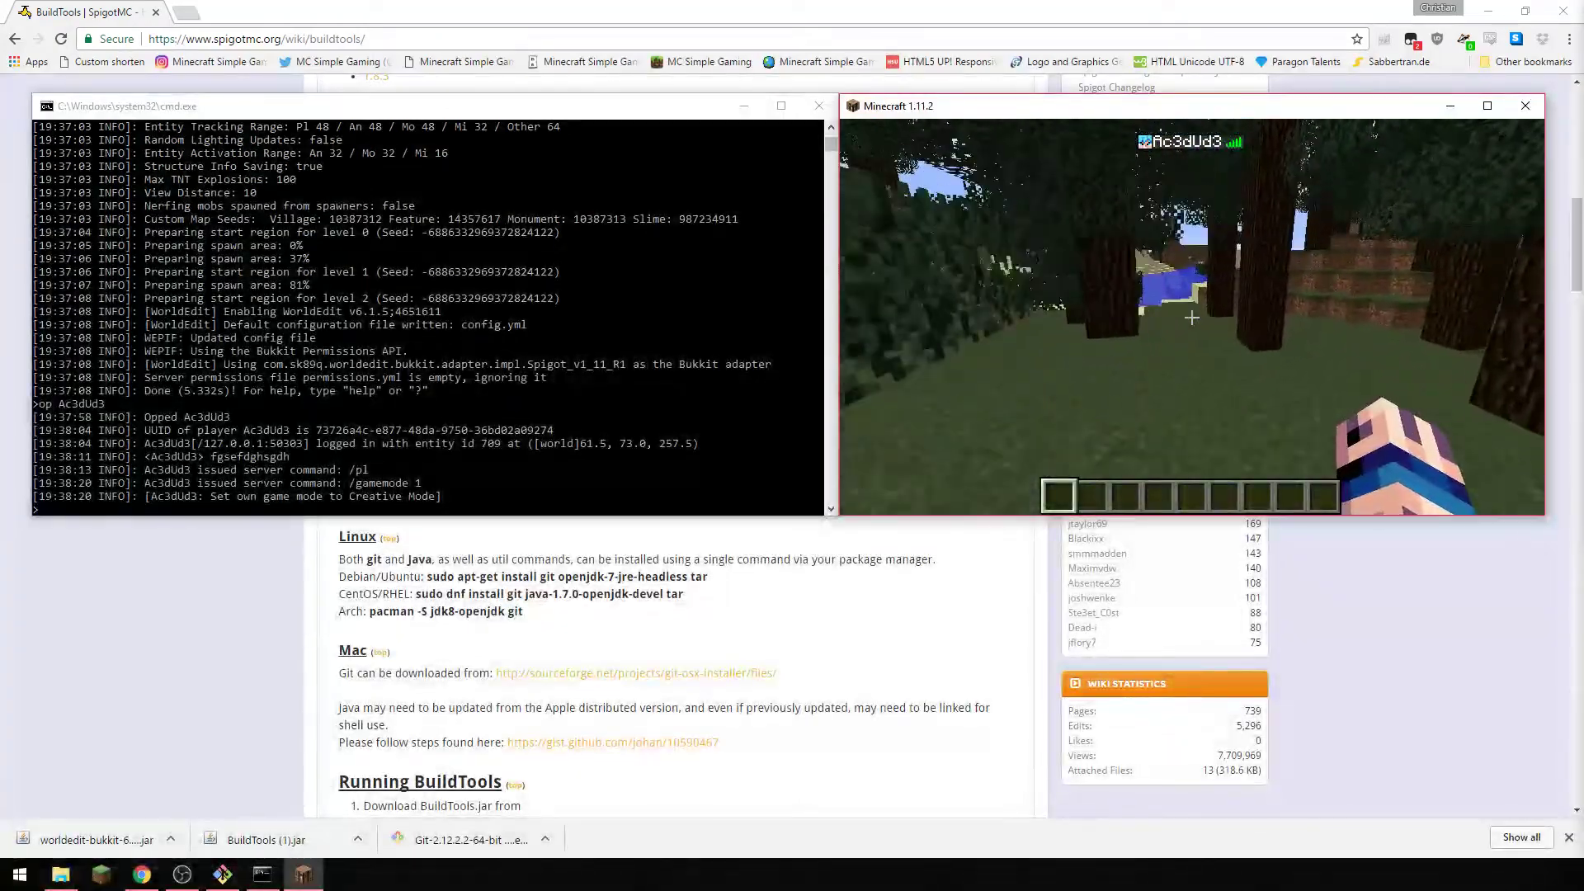
key("w")
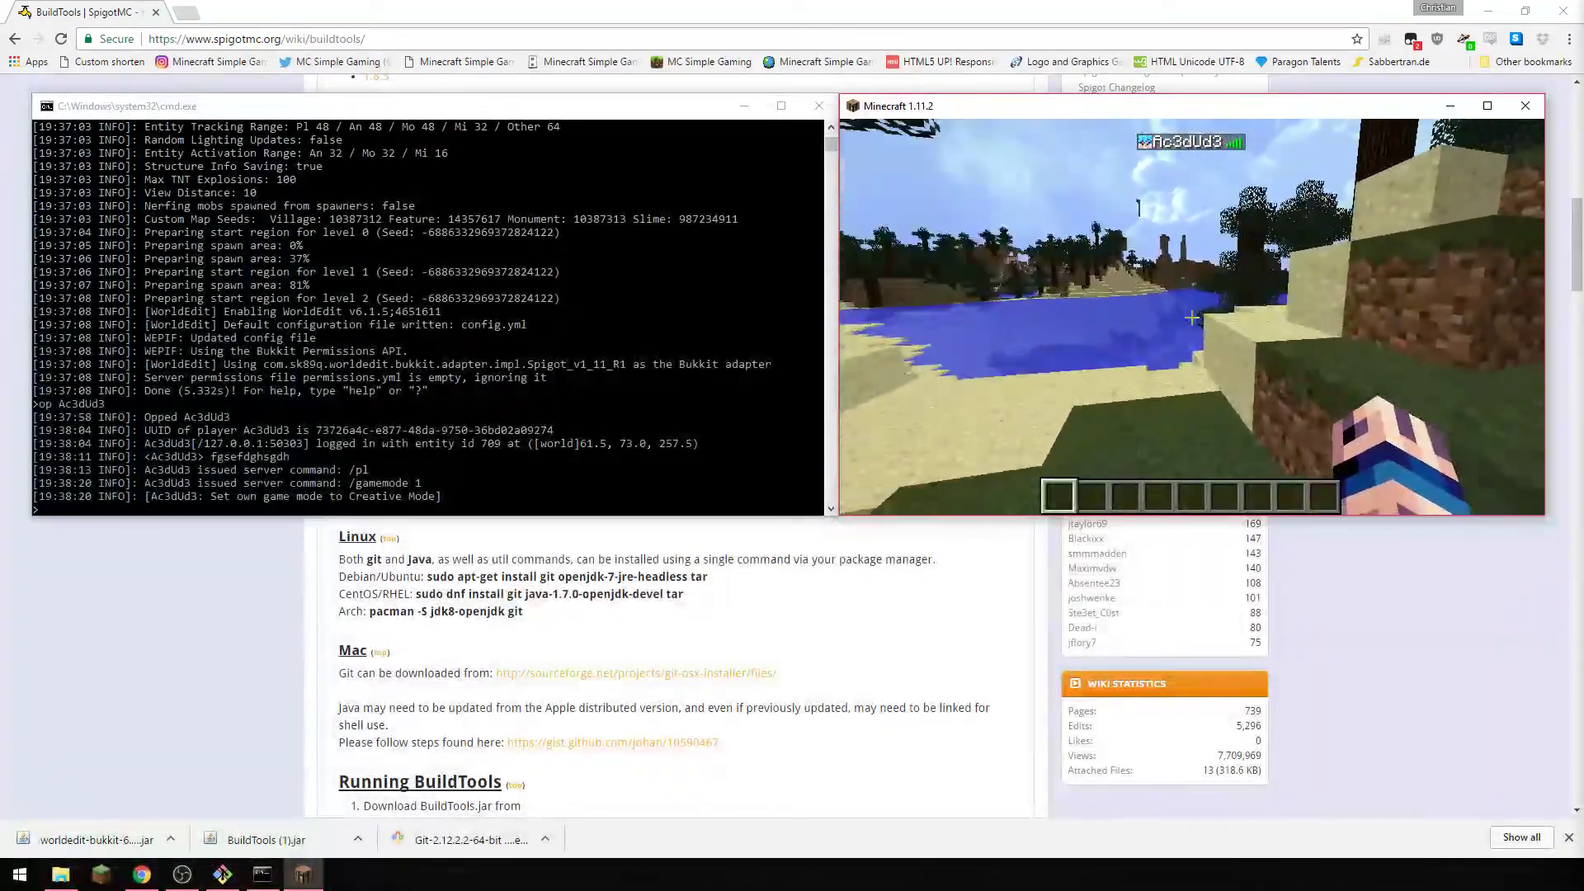
key("w")
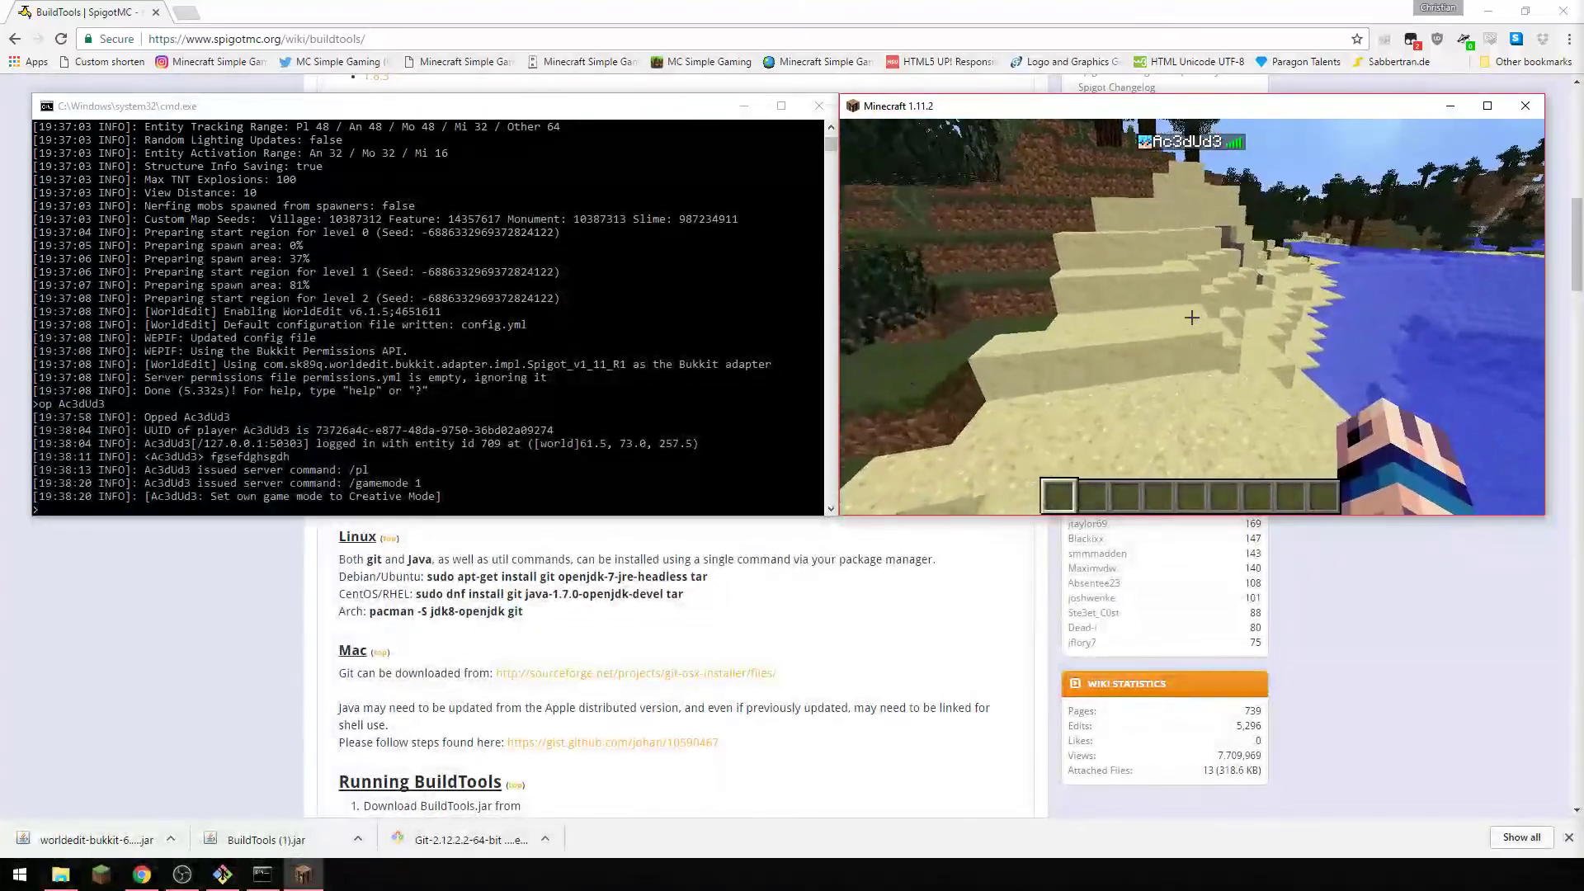
key("w")
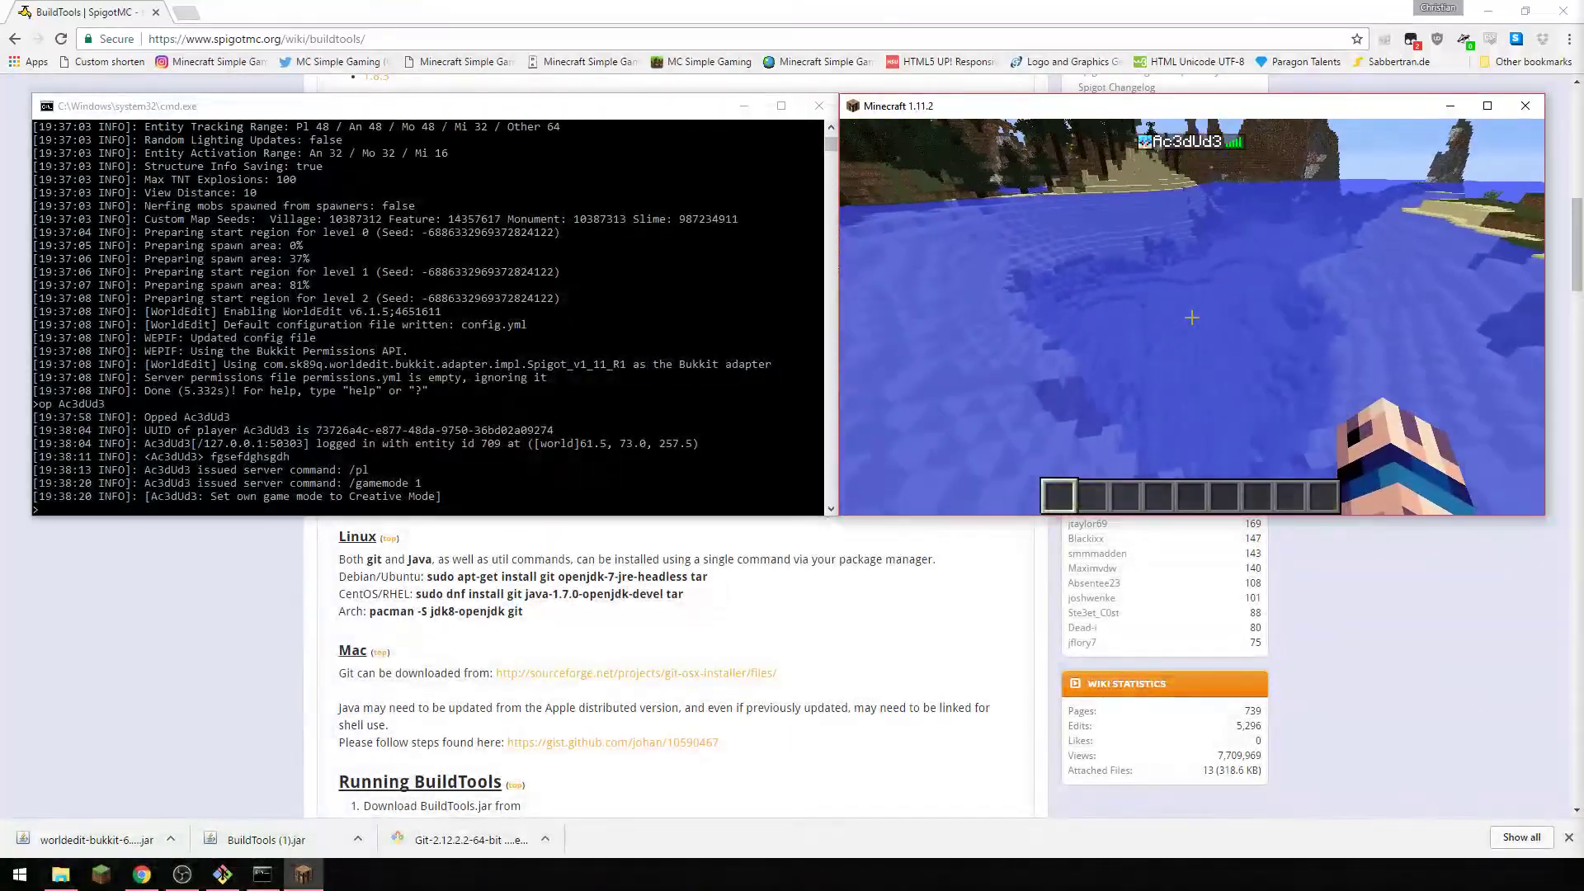
key("w")
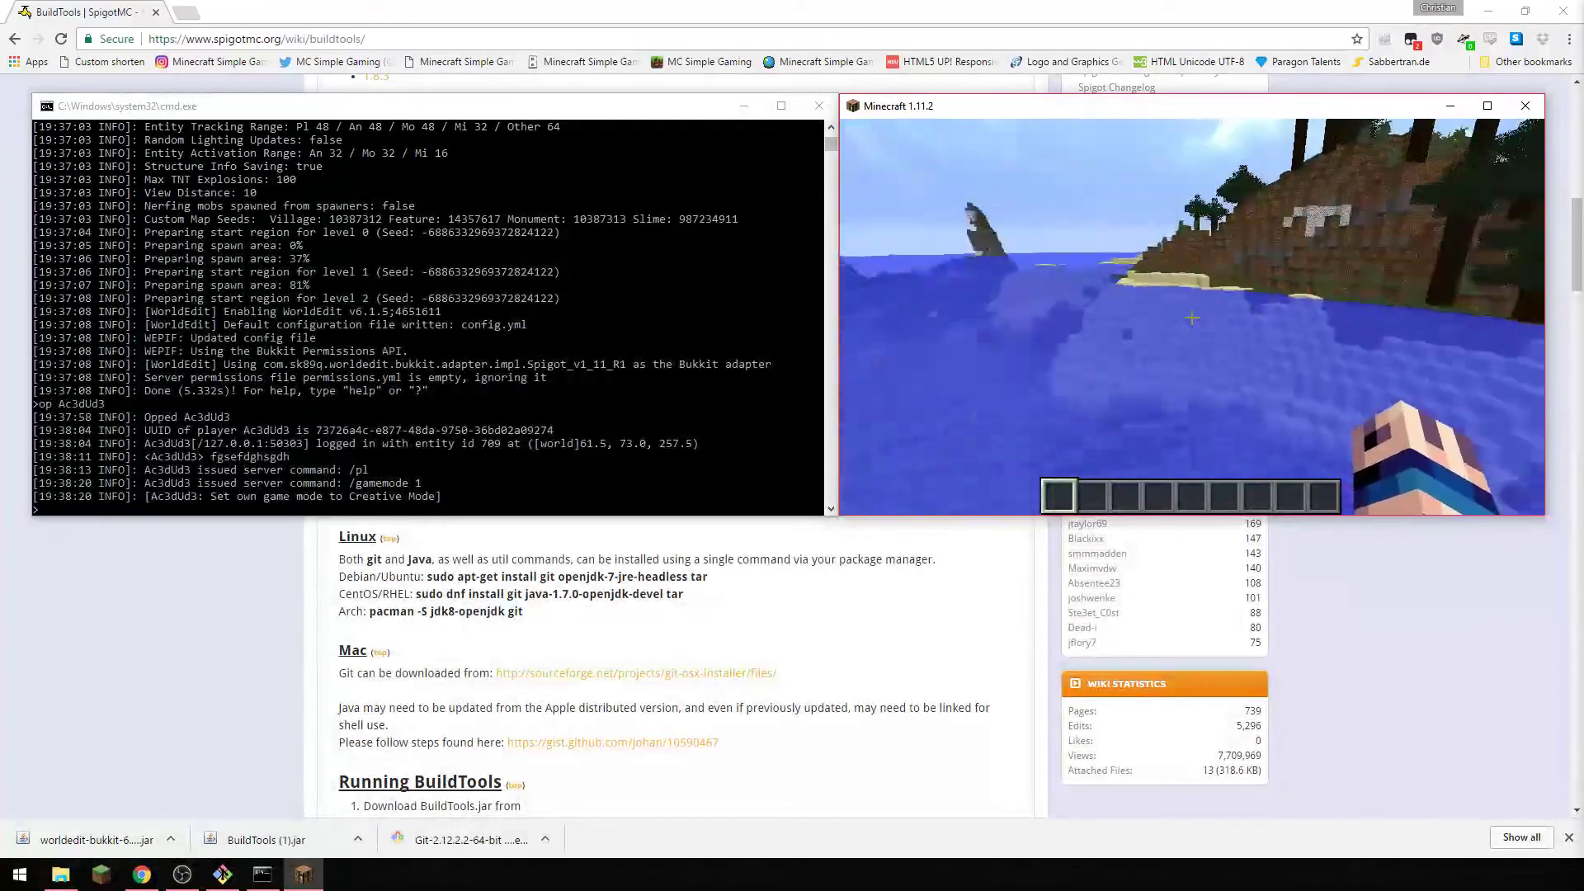
key("w")
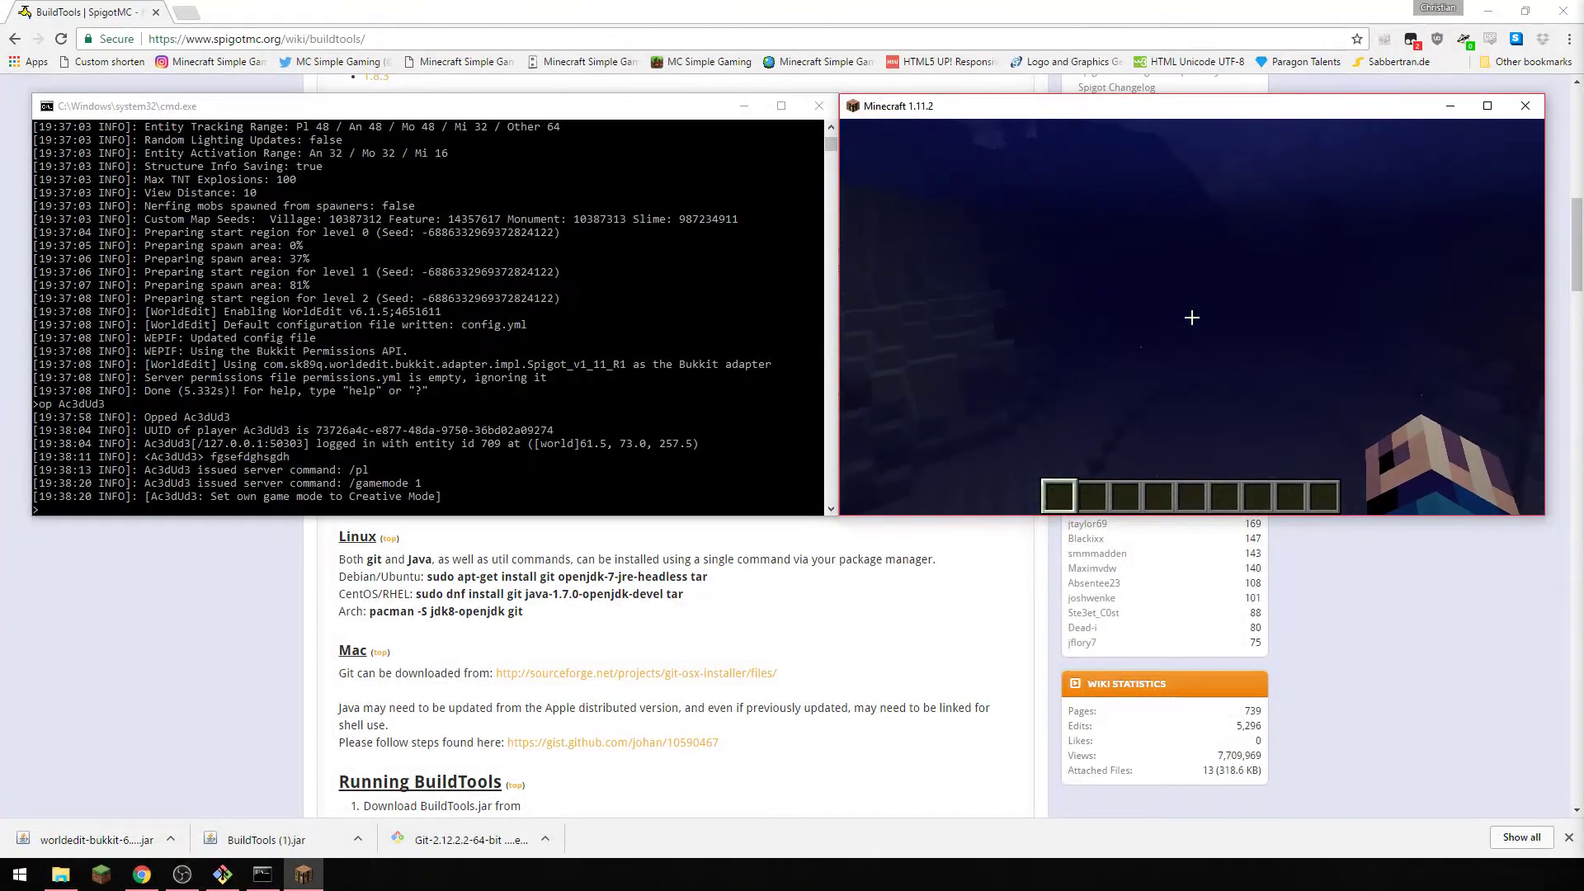
key("space")
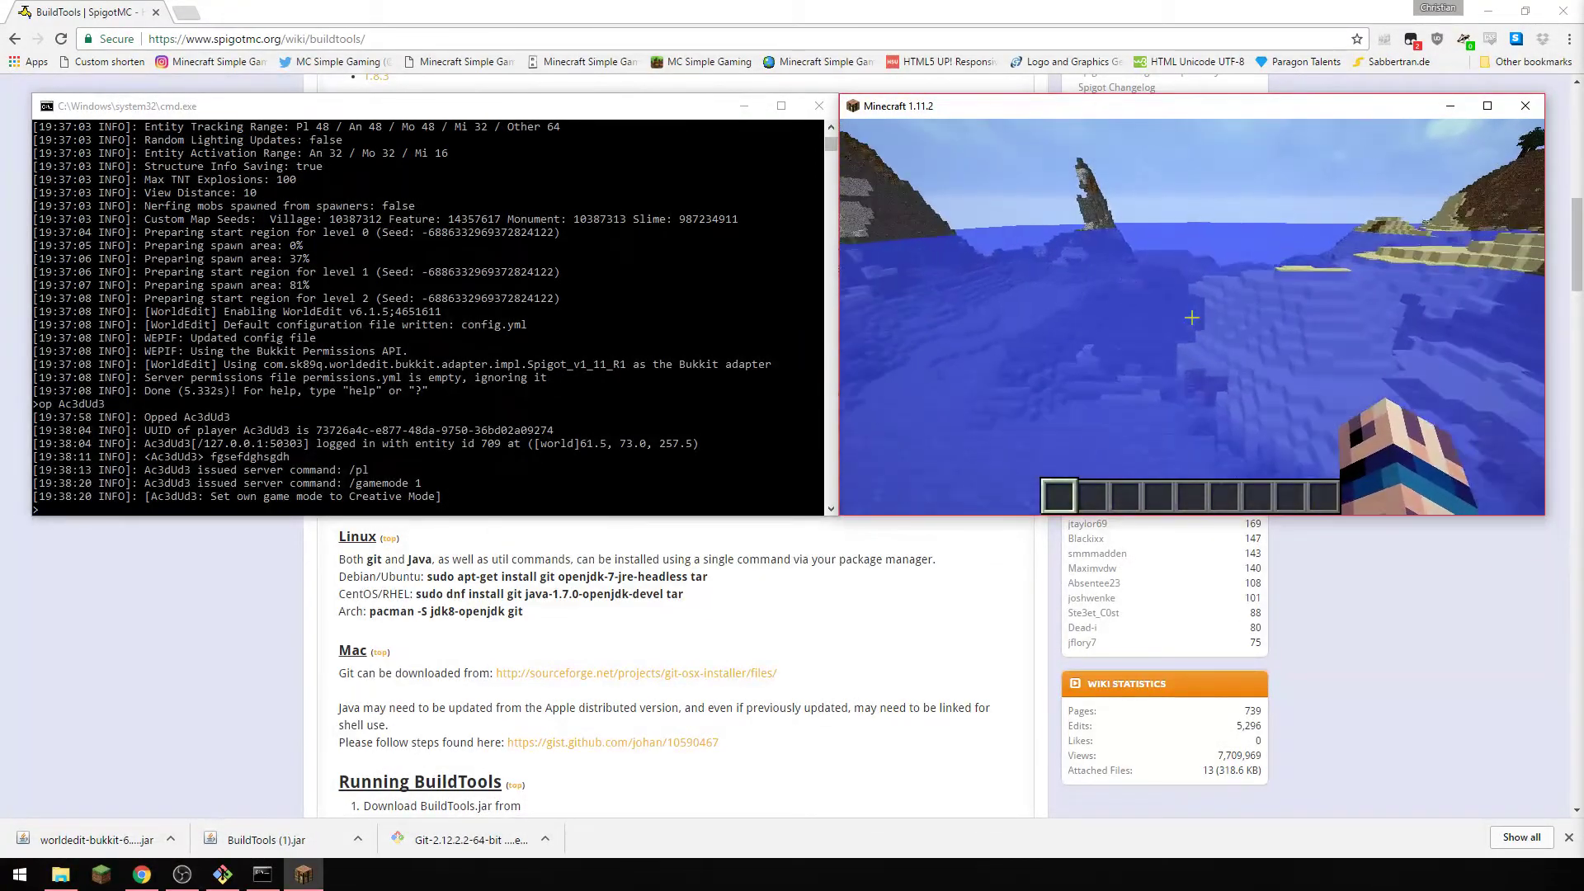